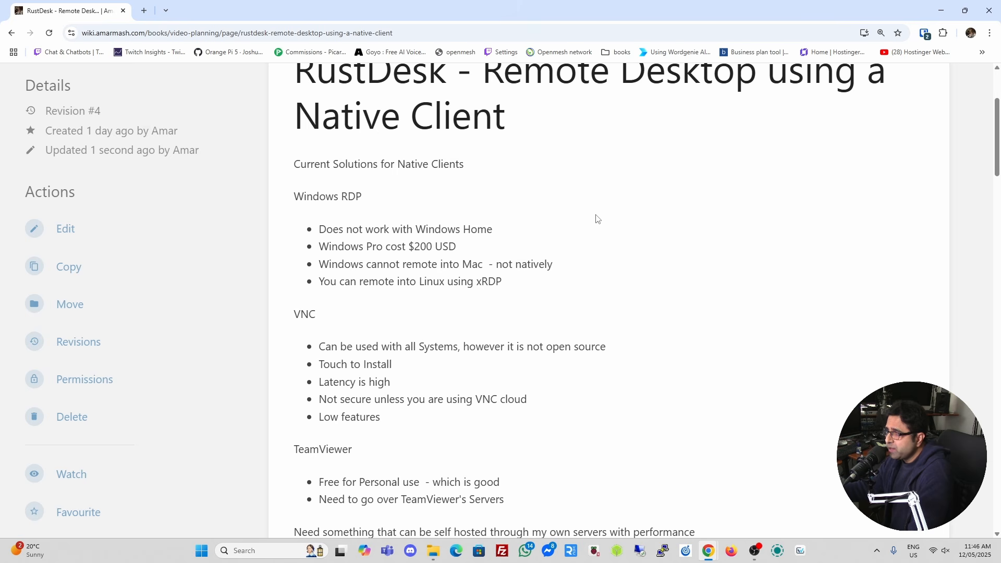
# Scroll through the BookStack page's native-client remote desktop comparison notes.
pyautogui.scroll(-1, 597, 219)
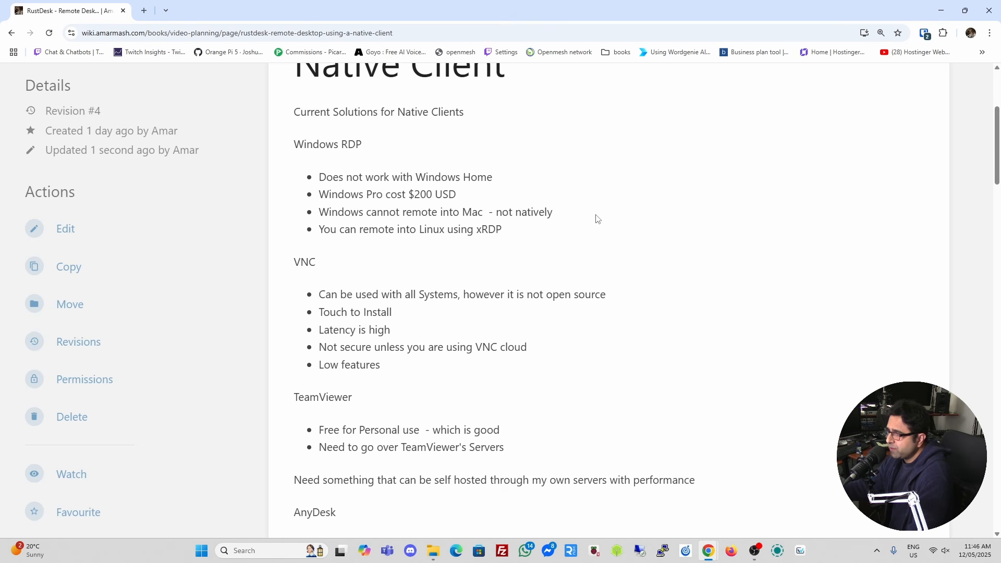
pyautogui.scroll(-2, 597, 219)
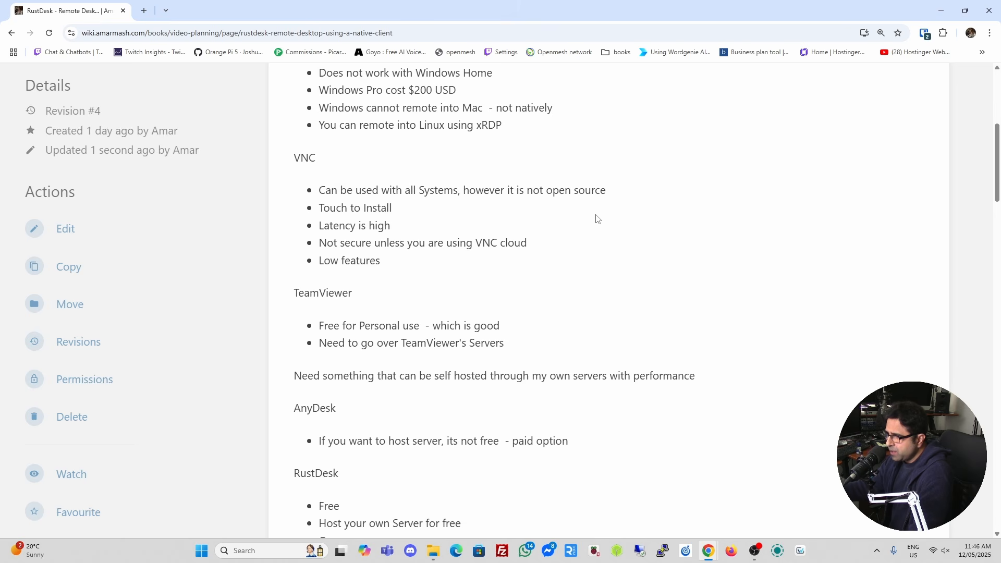
pyautogui.scroll(-1, 597, 219)
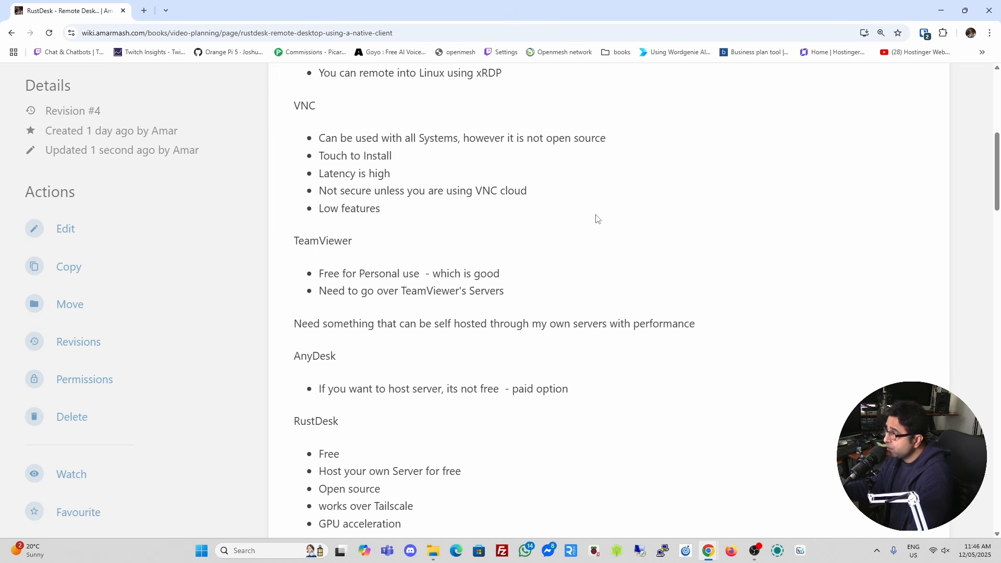
pyautogui.scroll(-1, 597, 219)
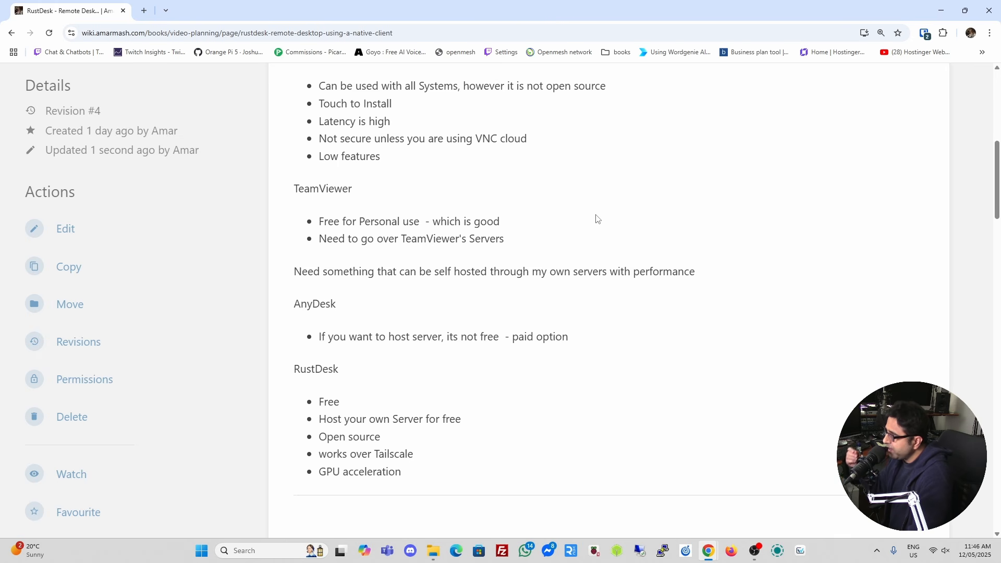
pyautogui.scroll(2, 597, 219)
pyautogui.scroll(-3, 598, 219)
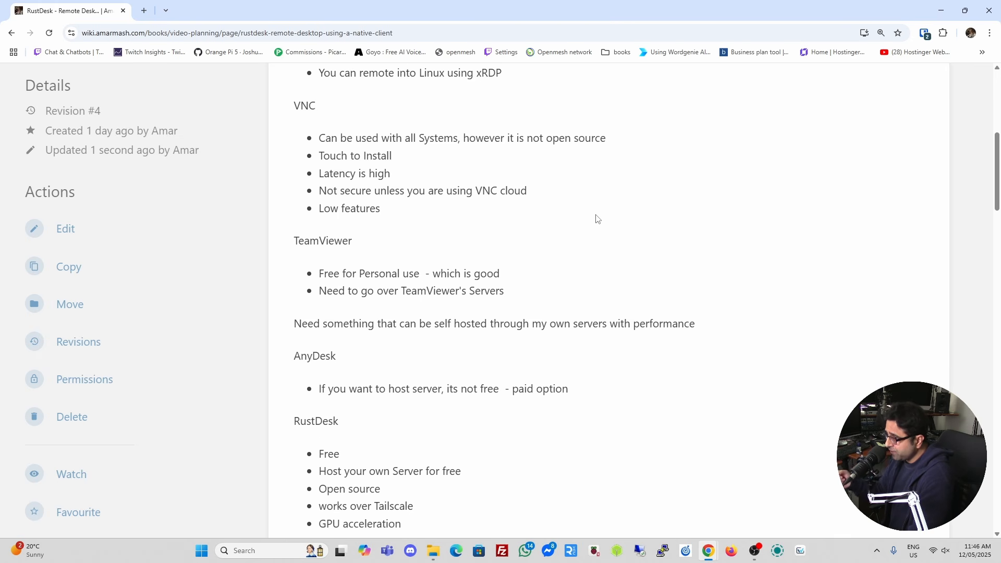
pyautogui.scroll(1, 597, 219)
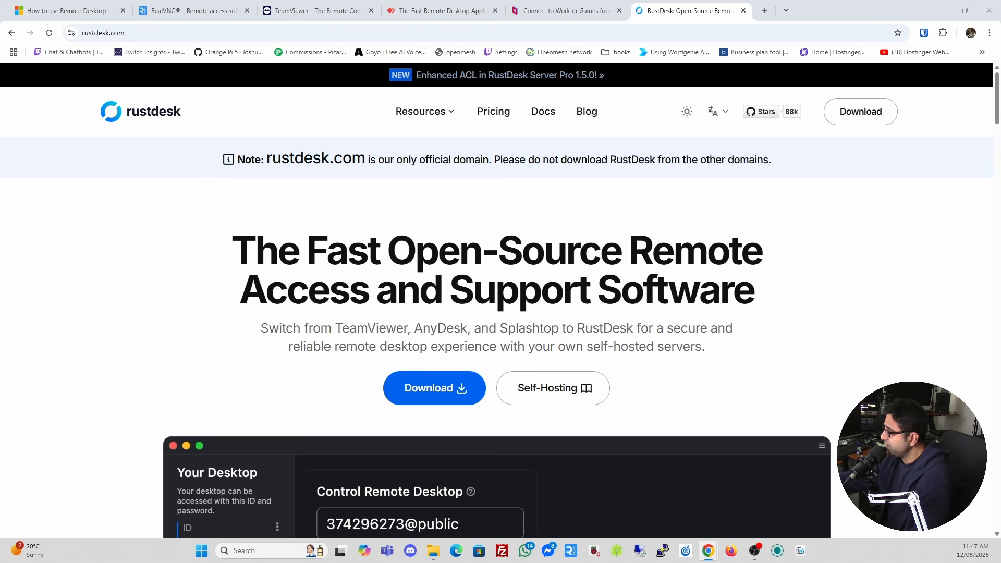
# Jump to the first browser tab with Ctrl+1 and scroll back up its page.
pyautogui.hotkey('ctrl', '1')
pyautogui.scroll(1, 439, 229)
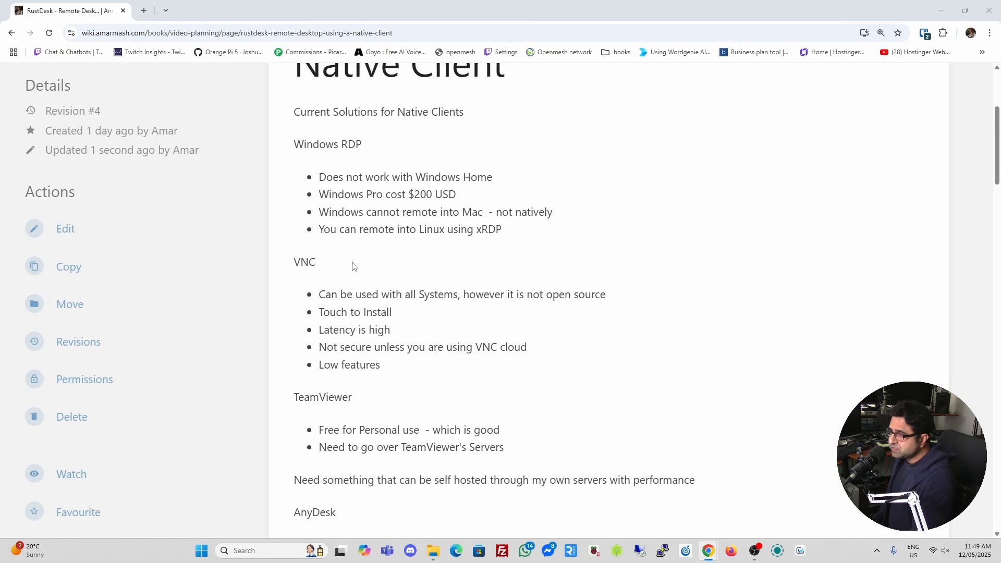
pyautogui.scroll(-1, 354, 267)
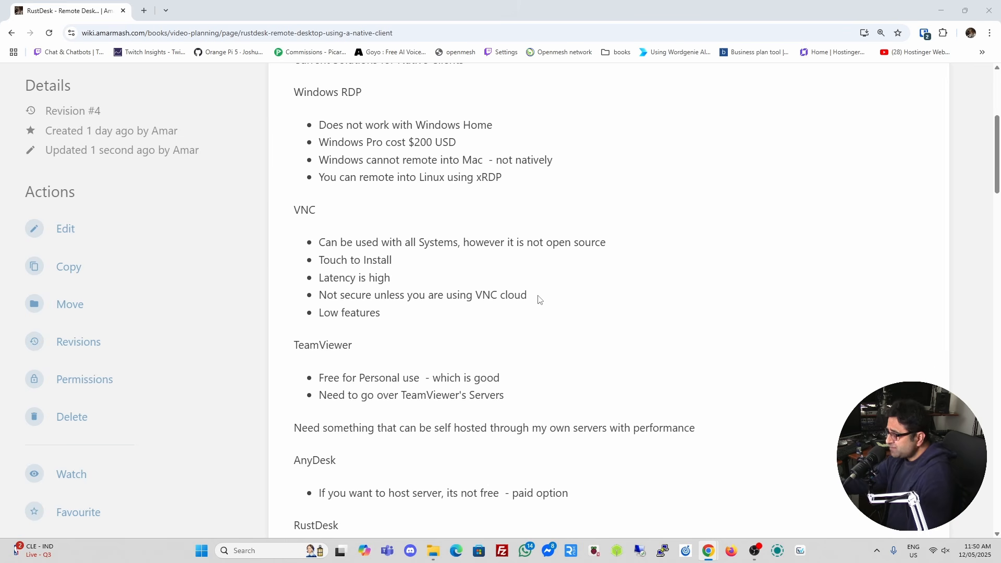
pyautogui.scroll(-2, 539, 300)
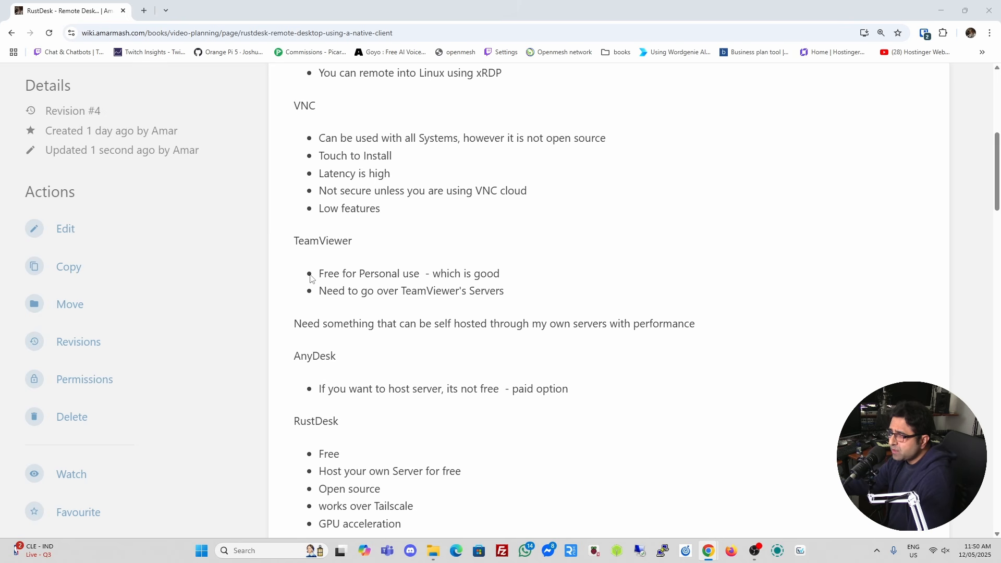
pyautogui.moveTo(324, 274); pyautogui.dragTo(420, 275)
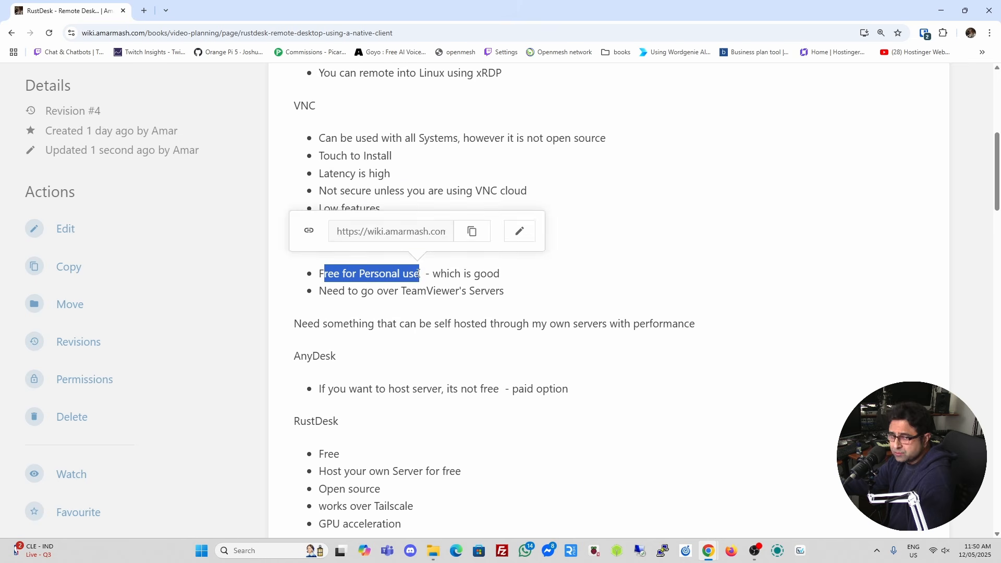
pyautogui.click(321, 317)
pyautogui.scroll(1, 321, 317)
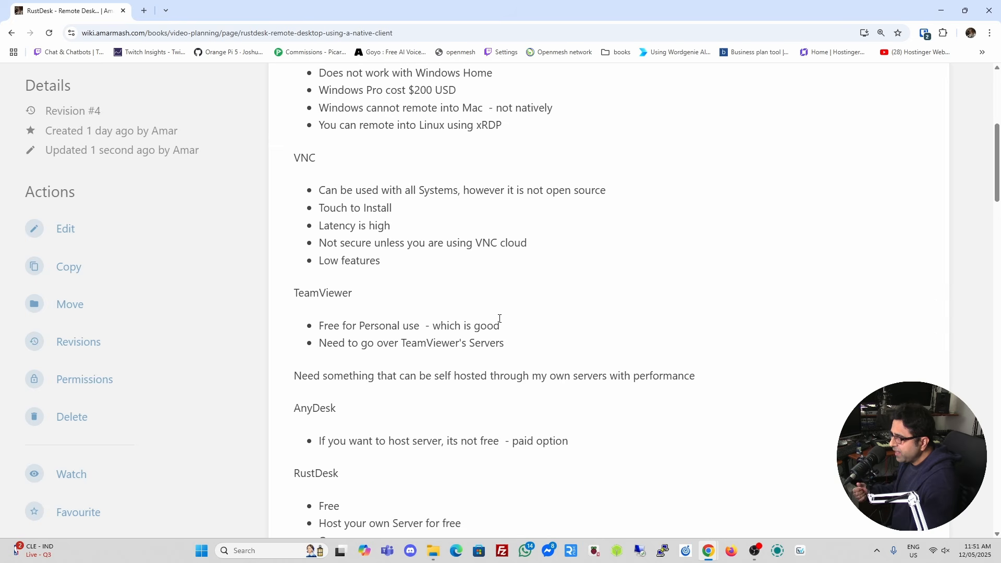
# Scroll past the VNC, TeamViewer, AnyDesk and RustDesk pros and cons to the Steps section.
pyautogui.scroll(-2, 500, 318)
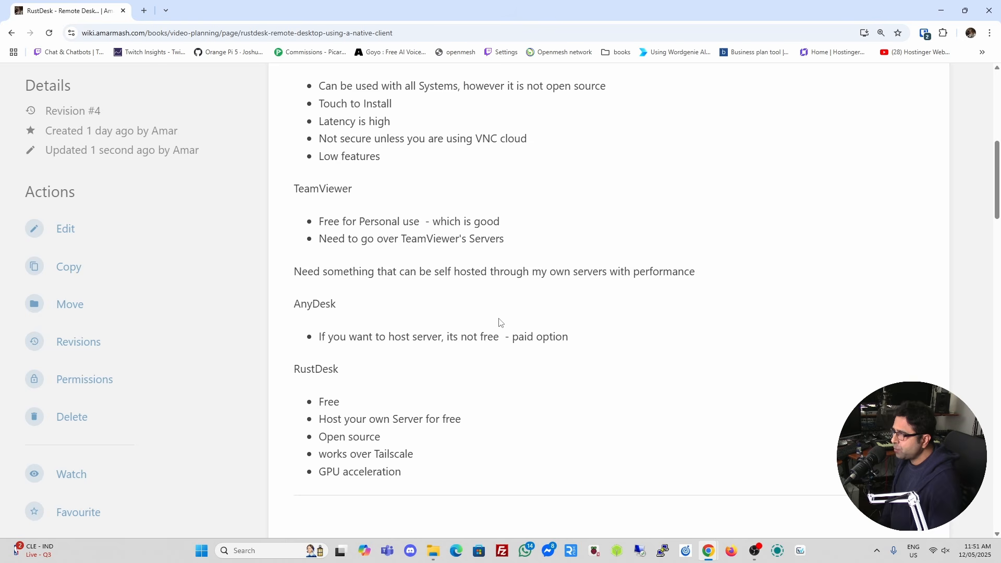
pyautogui.scroll(-1, 499, 324)
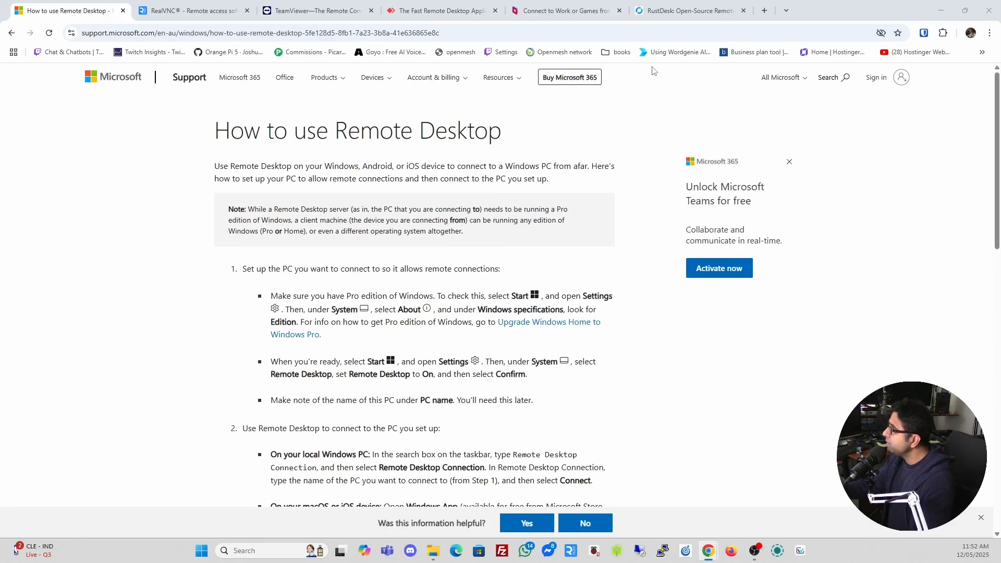
# Bring Chrome forward and skim the Microsoft Support 'How to use Remote Desktop' article.
pyautogui.click(162, 205)
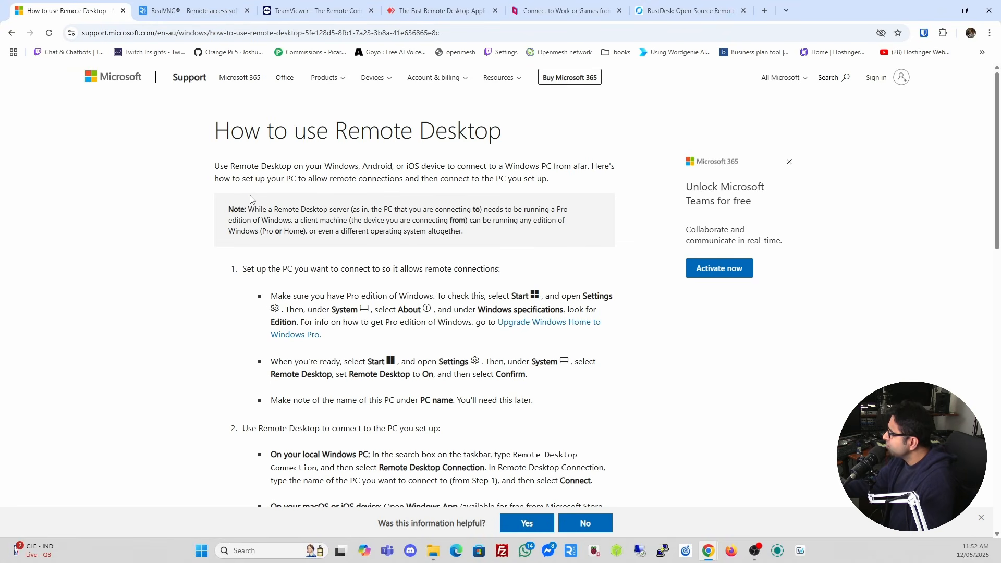
pyautogui.scroll(-1, 250, 200)
pyautogui.scroll(1, 250, 200)
pyautogui.scroll(-1, 251, 199)
pyautogui.scroll(1, 250, 199)
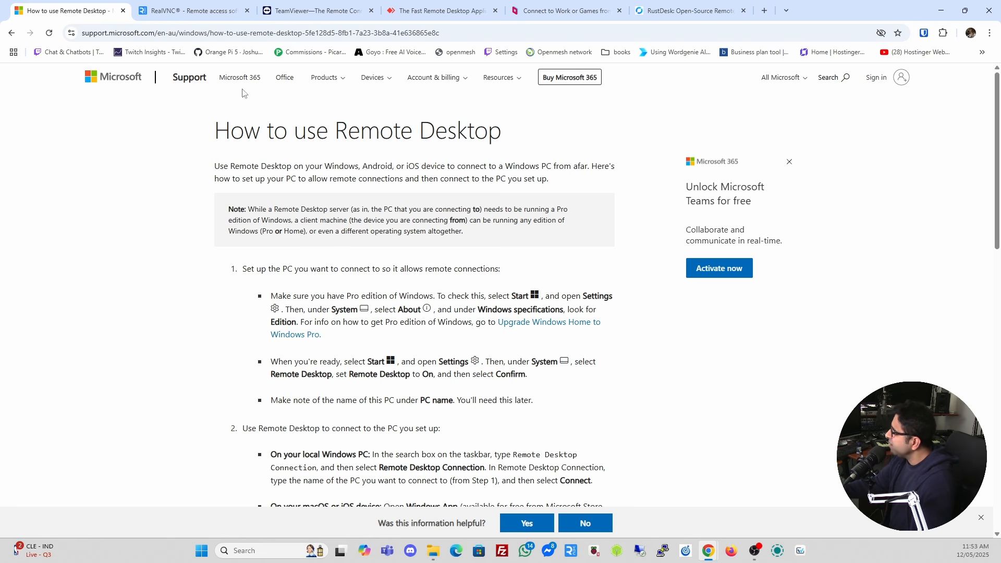
# Browse the RealVNC home page, then move on to the TeamViewer home page.
pyautogui.click(181, 12)
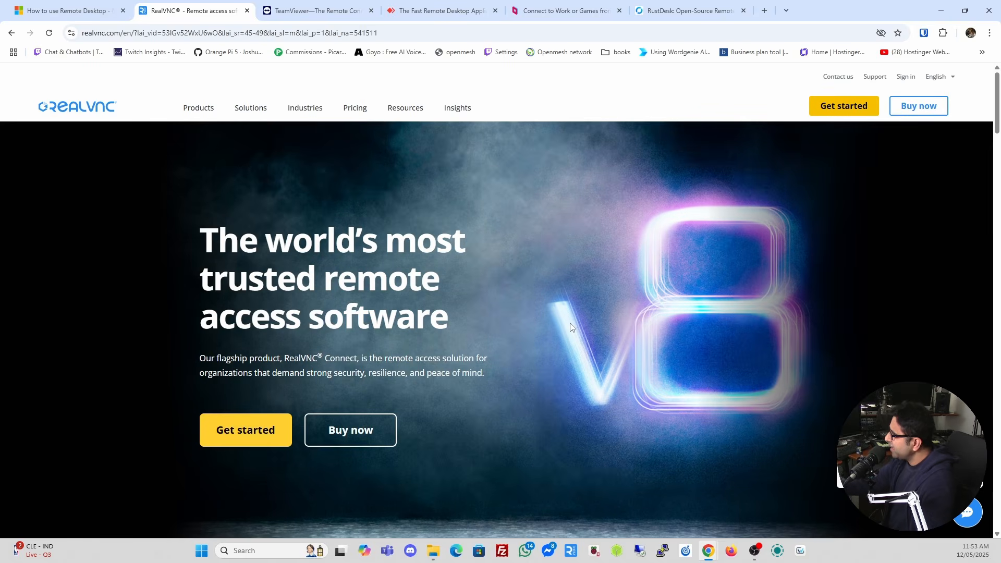
pyautogui.scroll(-6, 570, 327)
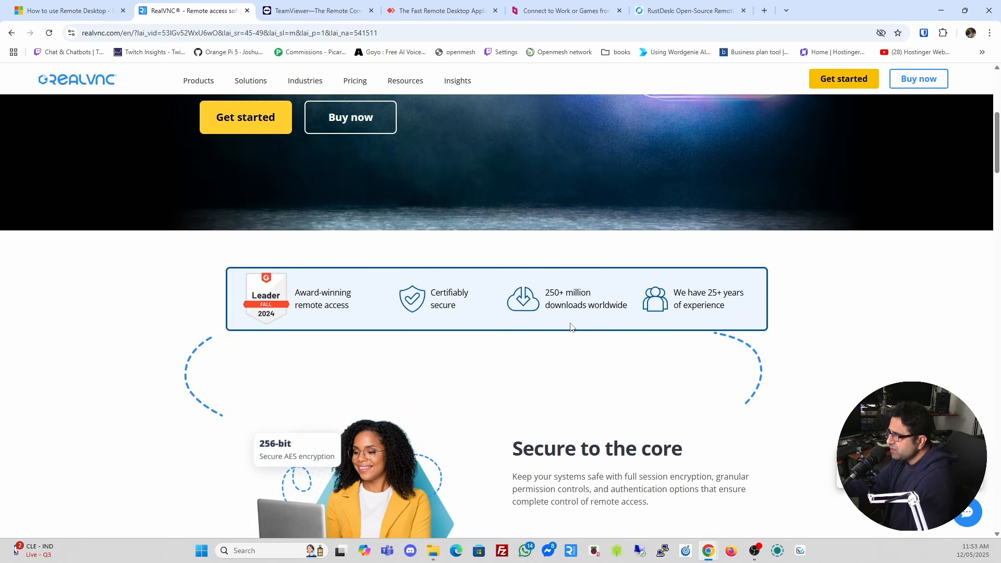
pyautogui.scroll(-7, 570, 327)
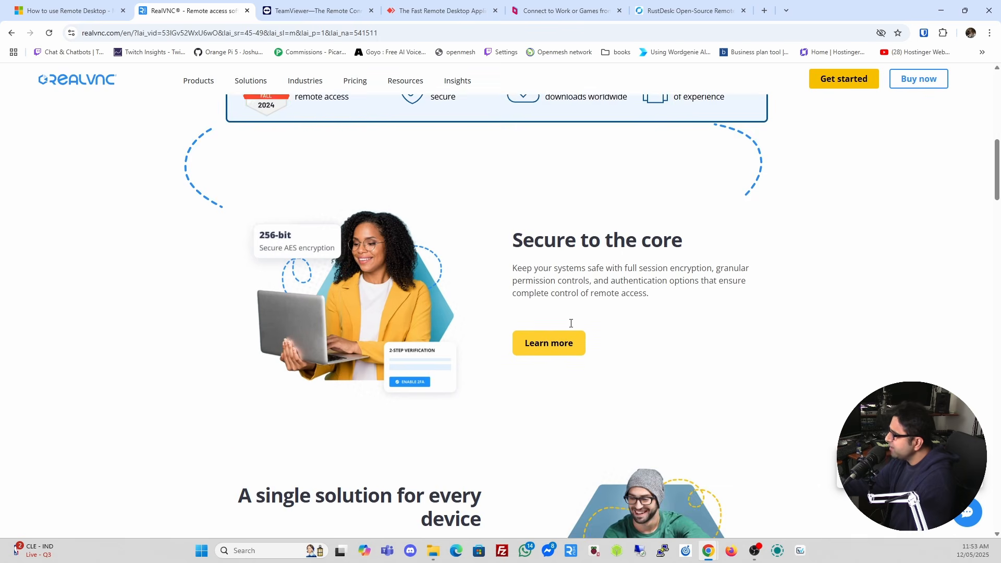
pyautogui.scroll(10, 570, 327)
pyautogui.scroll(-5, 570, 326)
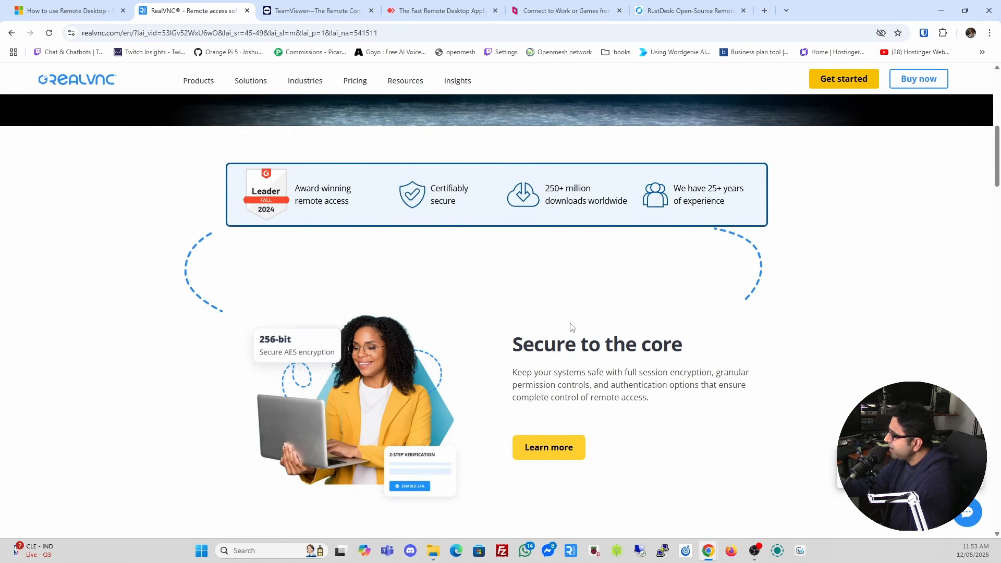
pyautogui.scroll(-2, 570, 326)
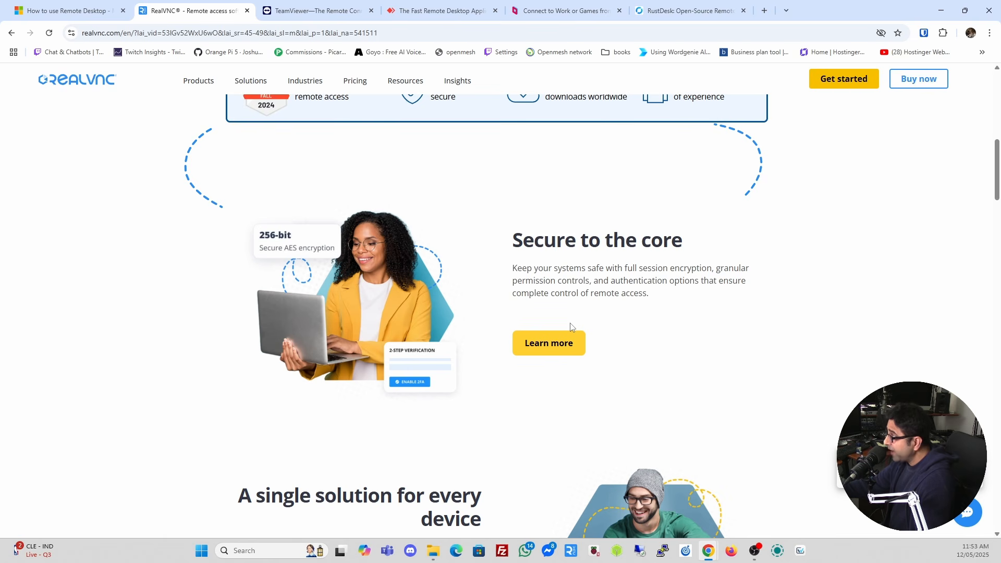
pyautogui.scroll(2, 570, 327)
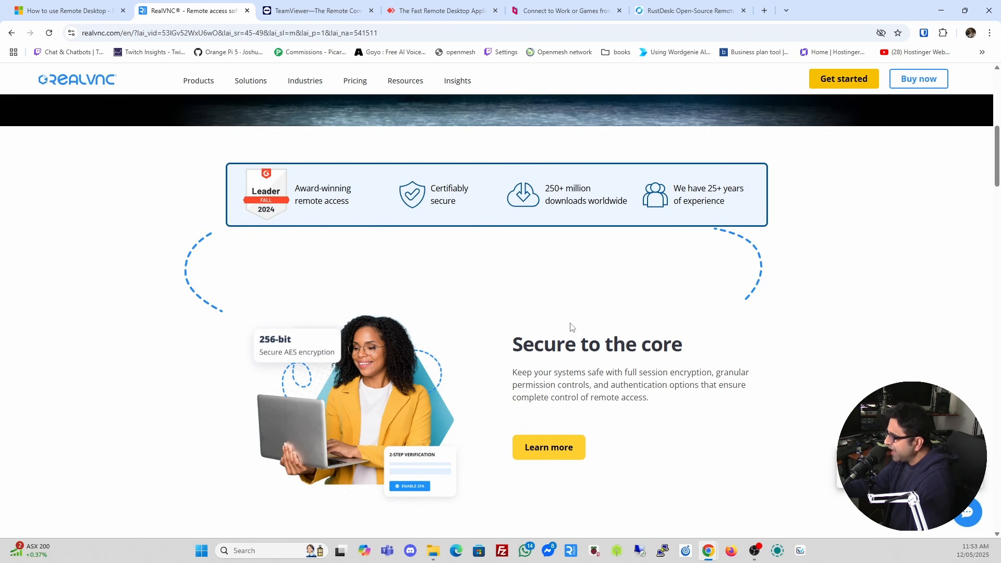
pyautogui.click(307, 10)
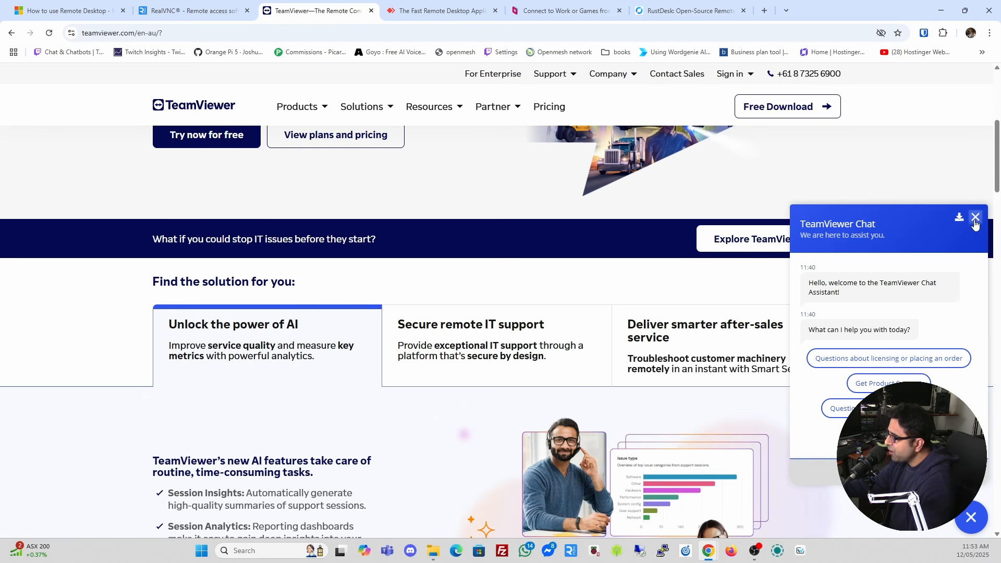
# Close TeamViewer's chat assistant panel and glance over the AnyDesk home page.
pyautogui.click(975, 217)
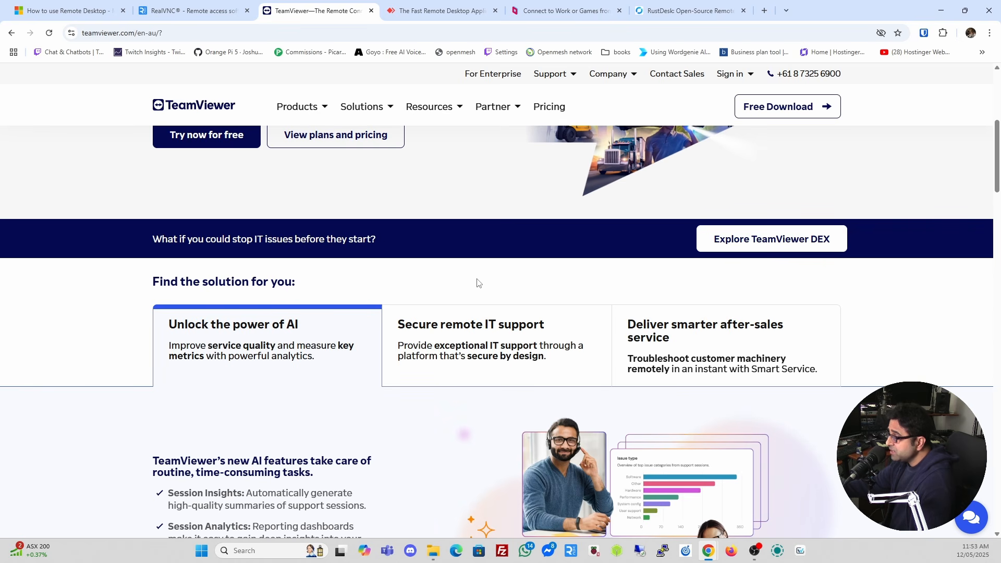
pyautogui.click(467, 7)
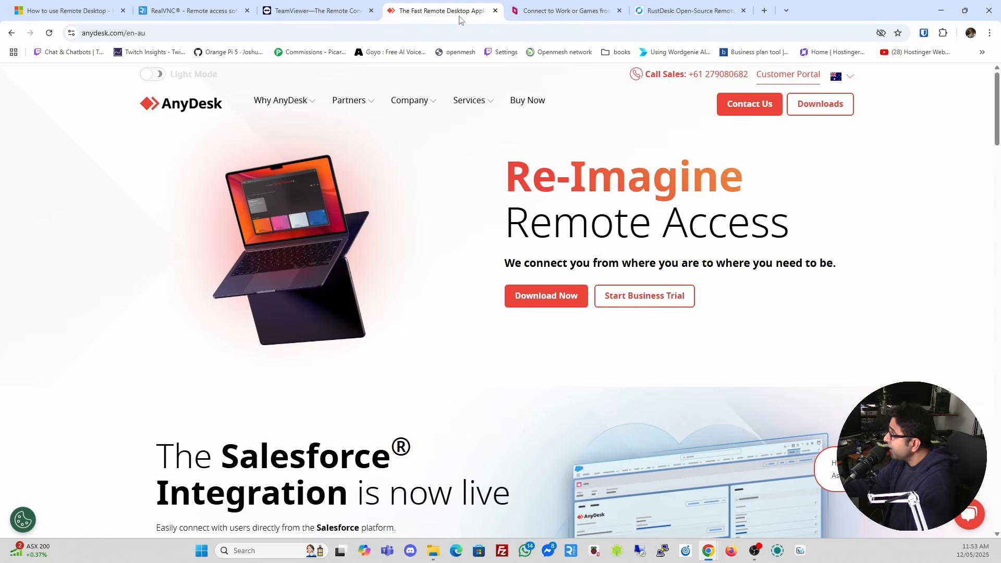
pyautogui.scroll(-1, 152, 355)
pyautogui.scroll(2, 153, 355)
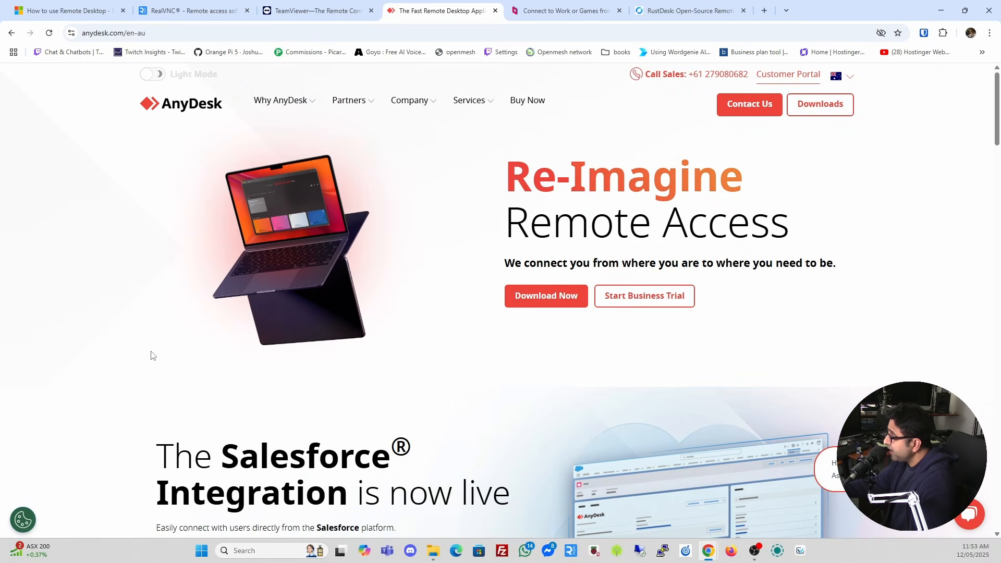
# Look over the Parsec homepage and dismiss its cookie consent notice.
pyautogui.click(551, 11)
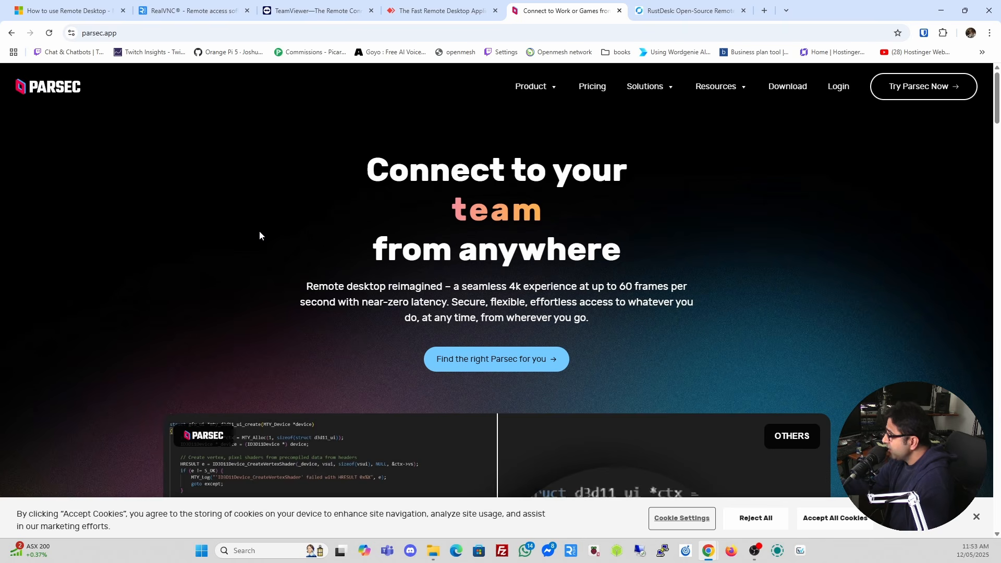
pyautogui.scroll(-5, 679, 259)
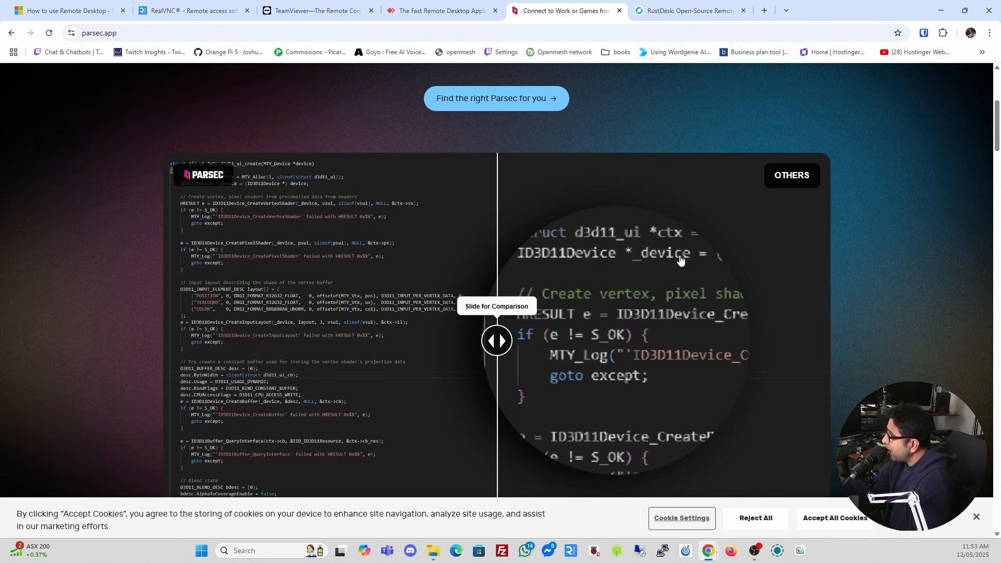
pyautogui.scroll(-3, 680, 259)
pyautogui.scroll(6, 680, 259)
pyautogui.scroll(2, 681, 259)
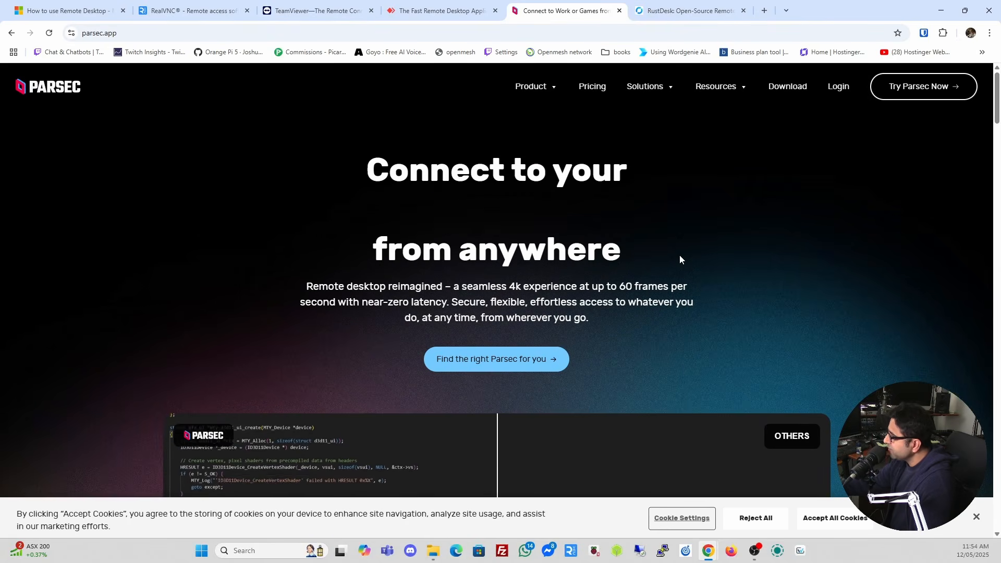
pyautogui.click(975, 519)
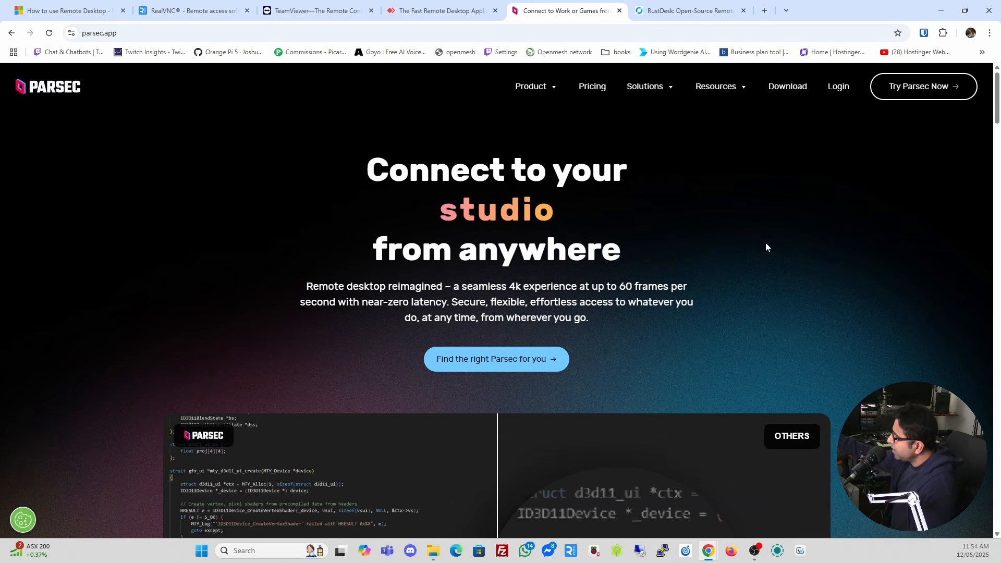
# Review Parsec's Individuals, Teams and Enterprise pricing plans and Features table, then go to RustDesk.
pyautogui.click(609, 90)
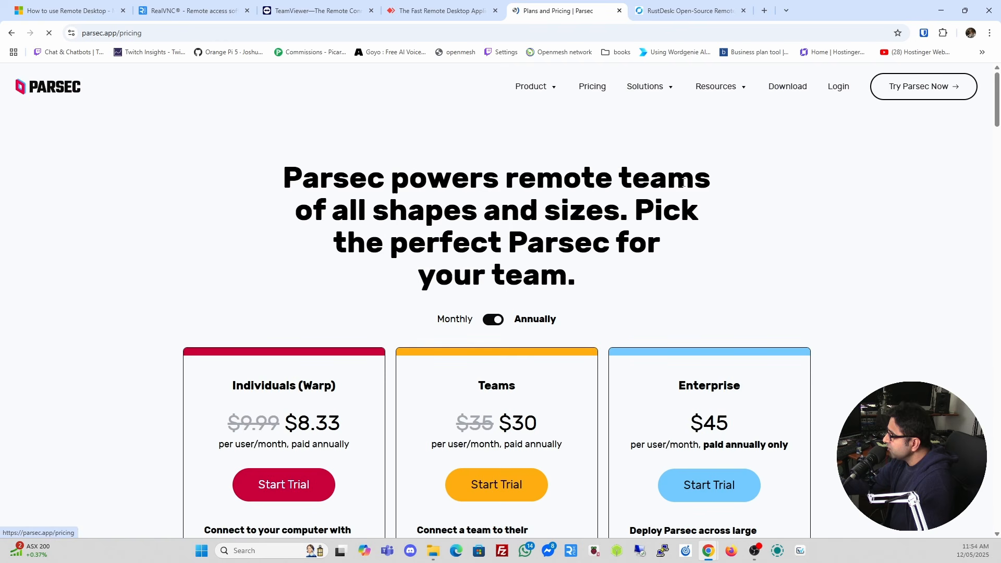
pyautogui.scroll(-1, 708, 238)
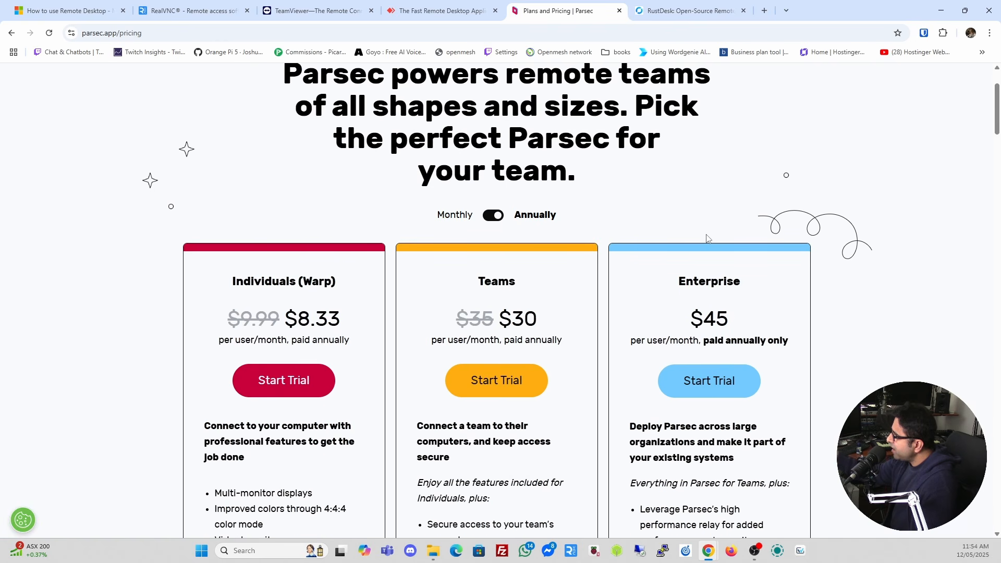
pyautogui.scroll(-1, 300, 289)
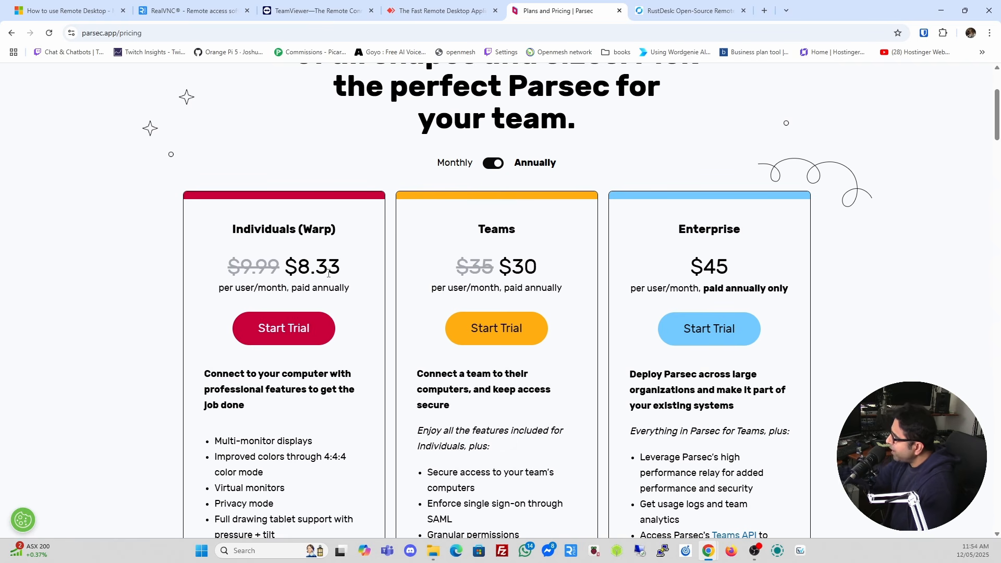
pyautogui.scroll(-1, 328, 274)
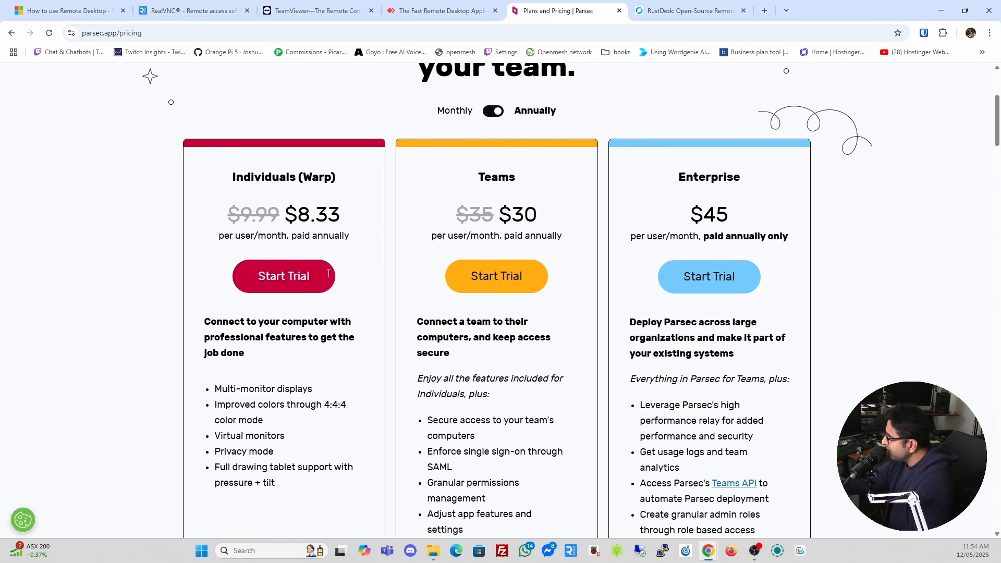
pyautogui.scroll(-1, 328, 278)
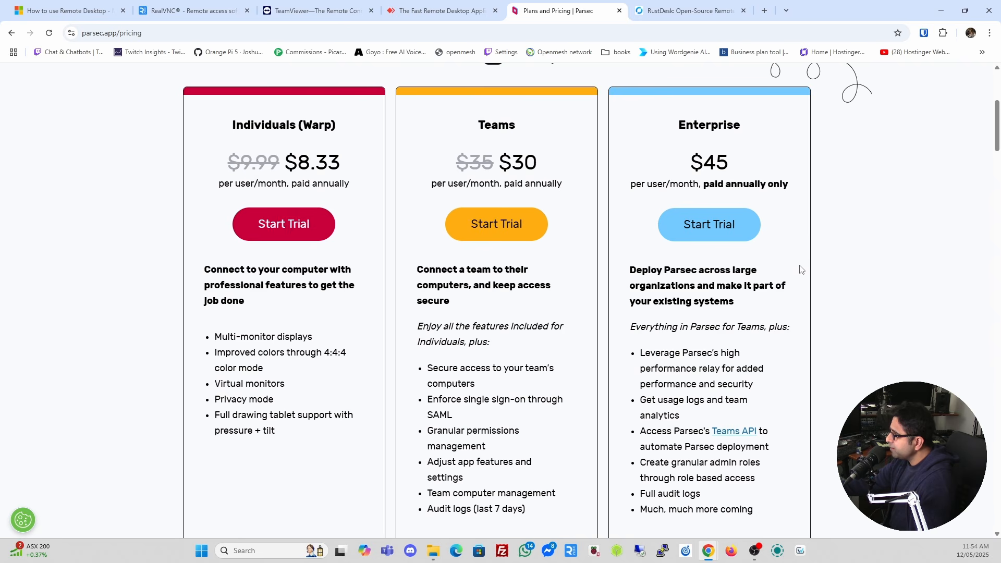
pyautogui.scroll(5, 687, 240)
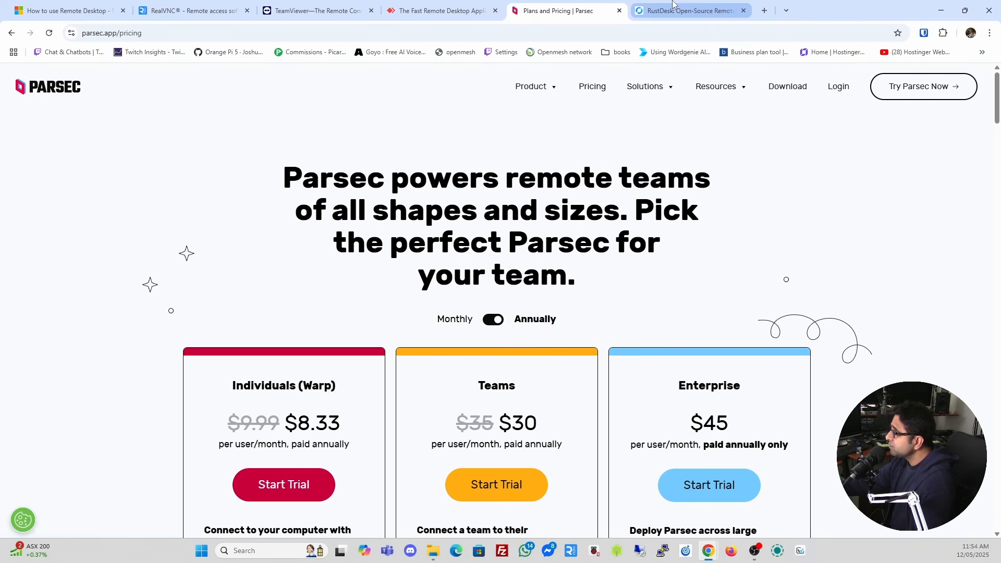
pyautogui.scroll(-2, 670, 241)
pyautogui.scroll(2, 669, 240)
pyautogui.scroll(-12, 670, 241)
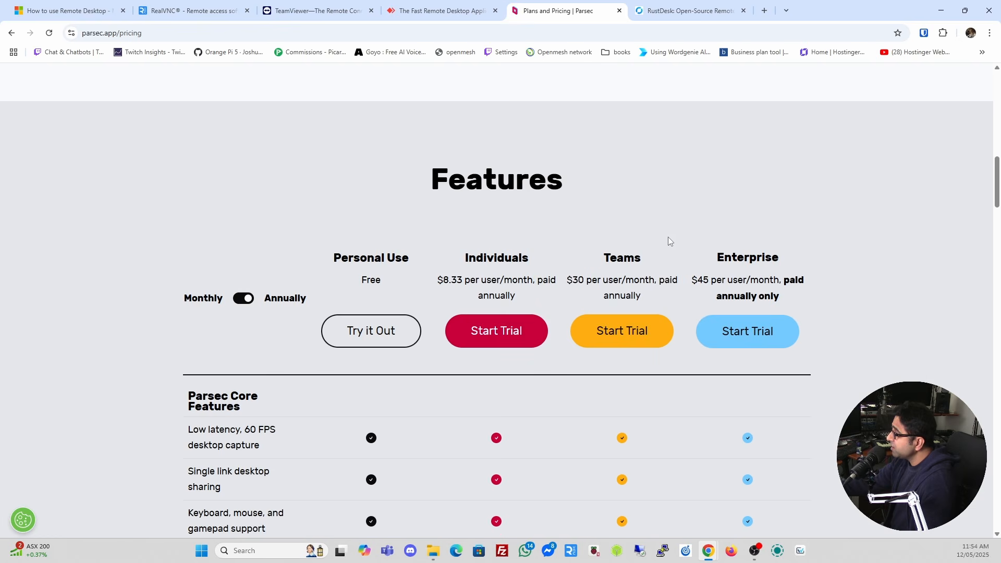
pyautogui.scroll(10, 670, 241)
pyautogui.scroll(5, 670, 241)
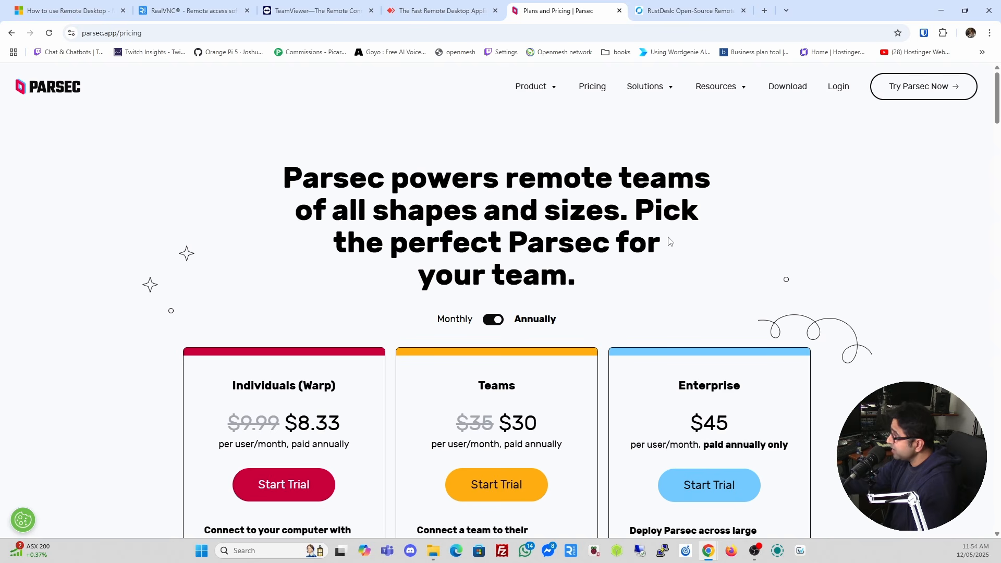
pyautogui.click(704, 14)
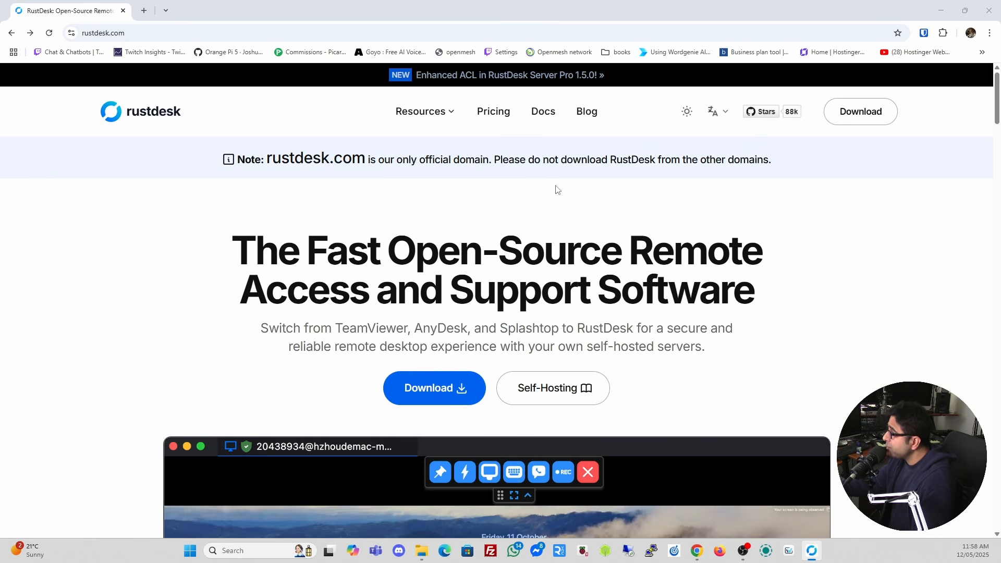
# Open the RustDesk docs and launch the Main Client Repository link in a new tab.
pyautogui.moveTo(438, 116)
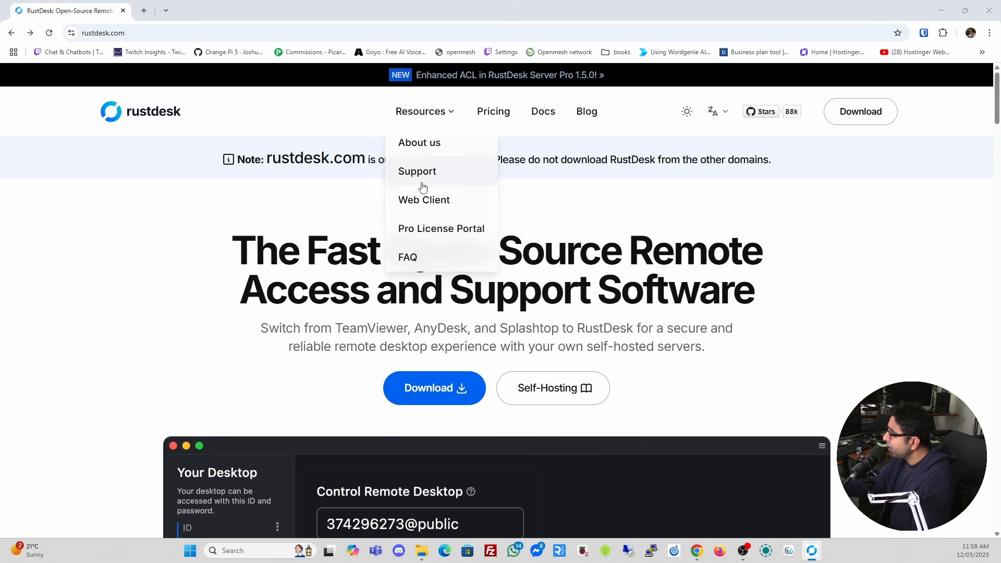
pyautogui.click(542, 111)
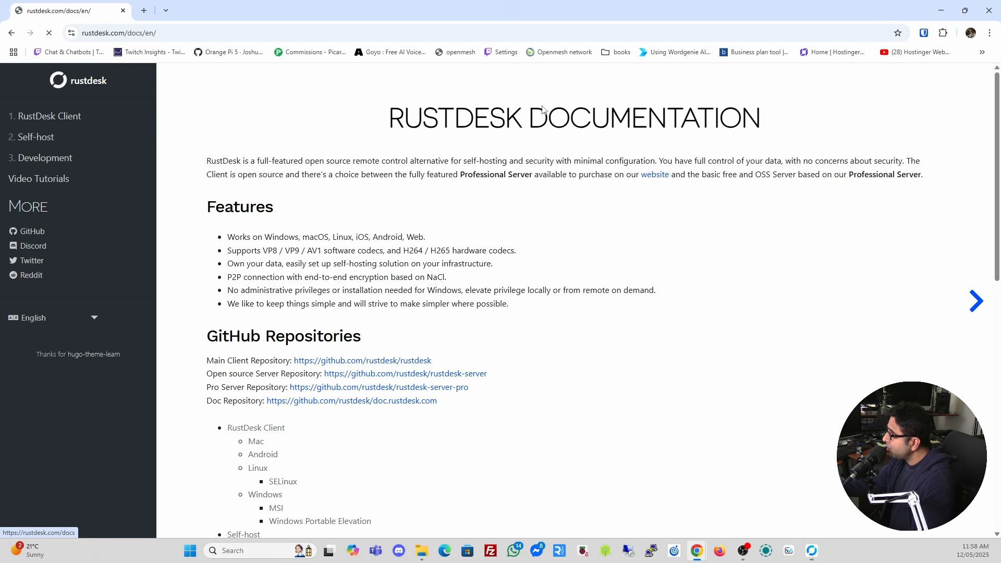
pyautogui.scroll(-2, 353, 248)
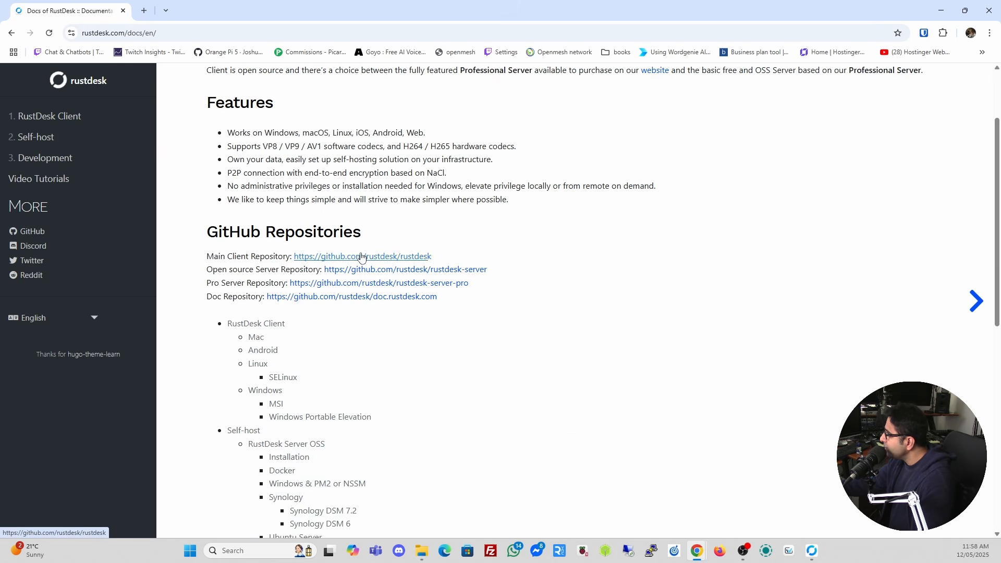
pyautogui.click(370, 272)
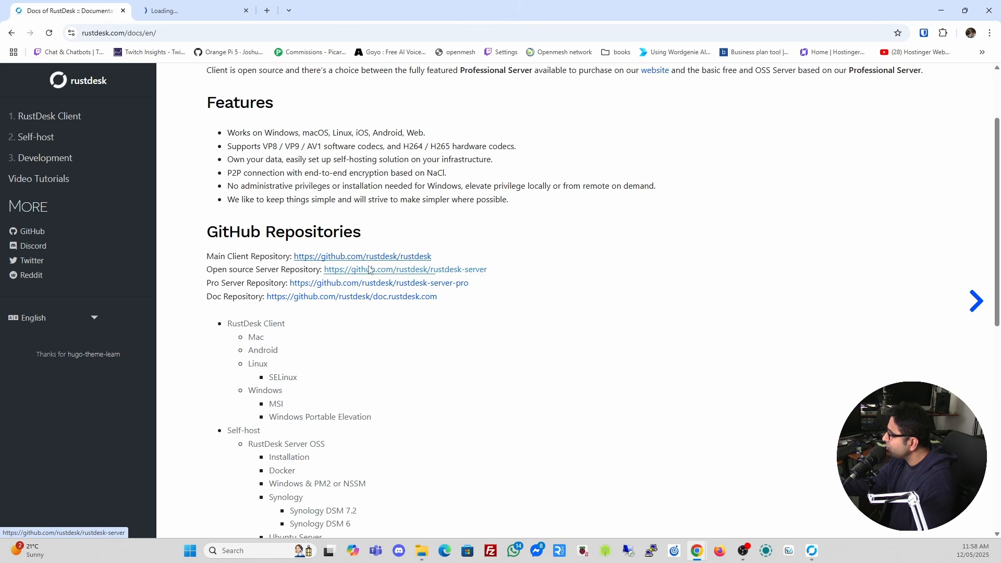
# Scroll the rustdesk GitHub README and open the BINARY DOWNLOAD releases page for 1.4.0.
pyautogui.click(195, 12)
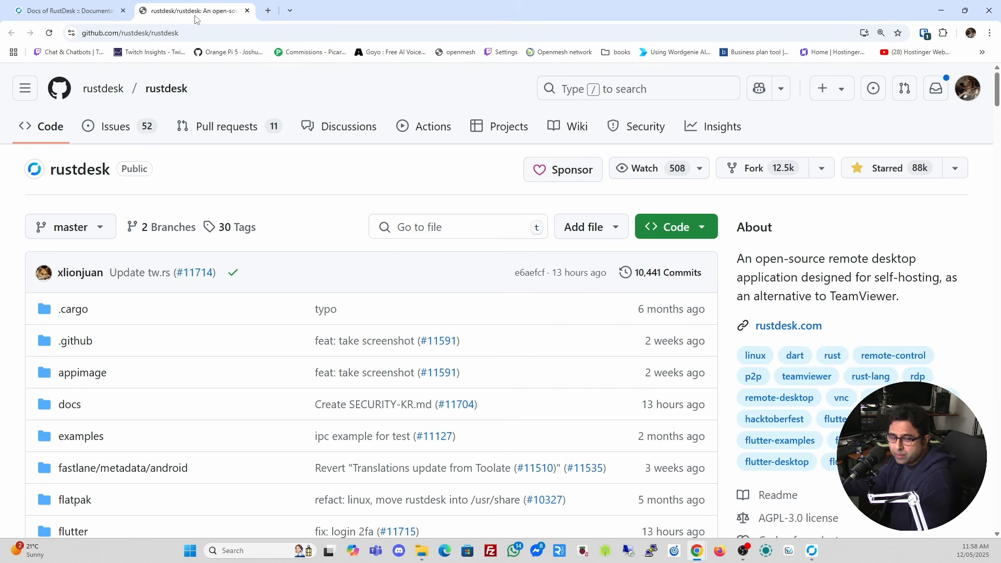
pyautogui.scroll(-20, 274, 127)
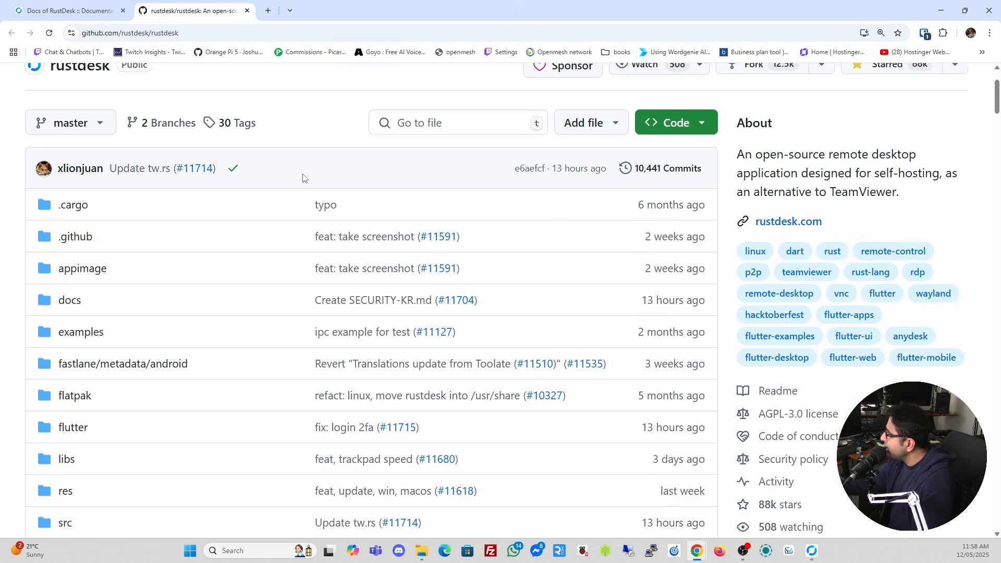
pyautogui.scroll(-2, 303, 173)
pyautogui.scroll(1, 302, 174)
pyautogui.scroll(-1, 303, 179)
pyautogui.scroll(-3, 303, 180)
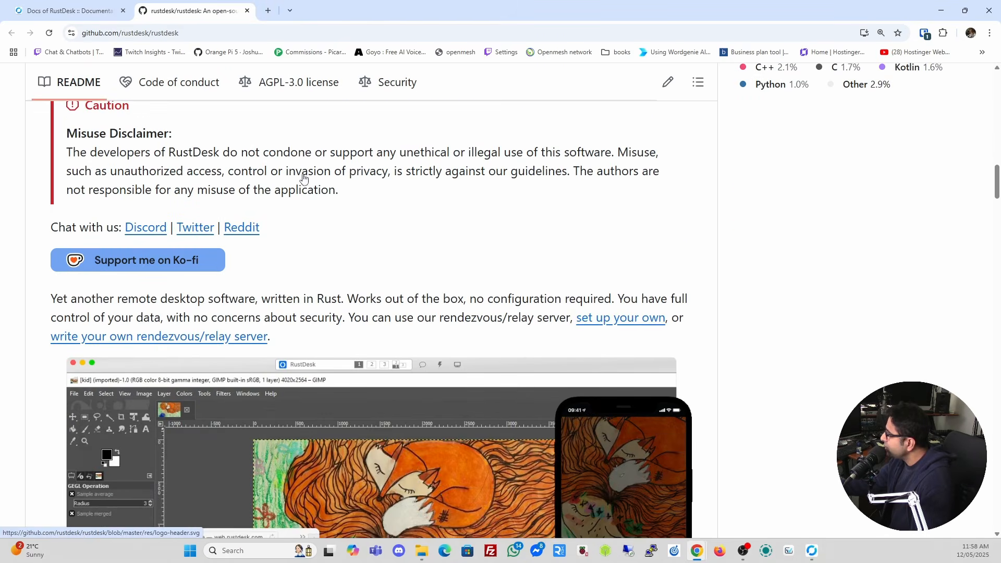
pyautogui.scroll(-8, 335, 234)
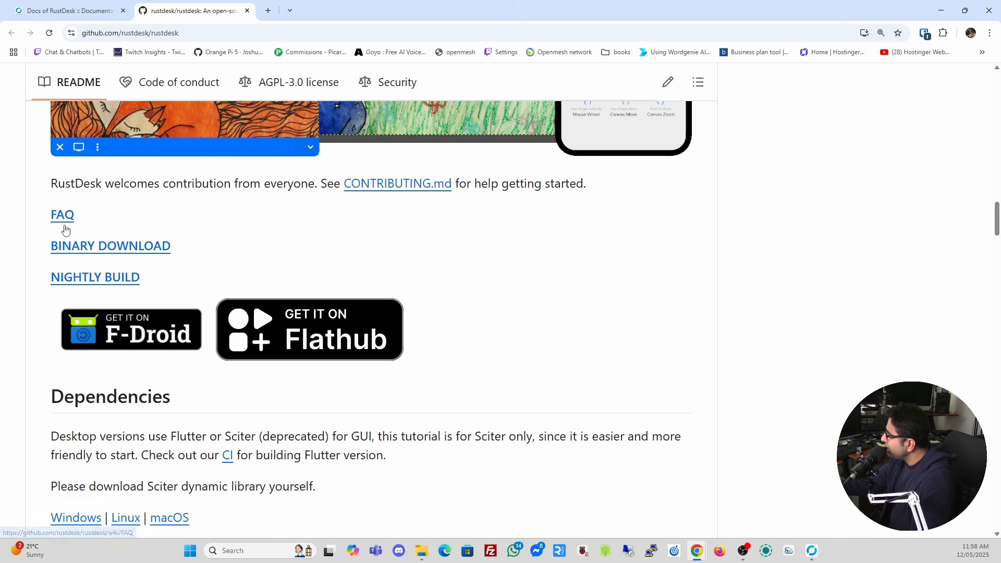
pyautogui.click(113, 252)
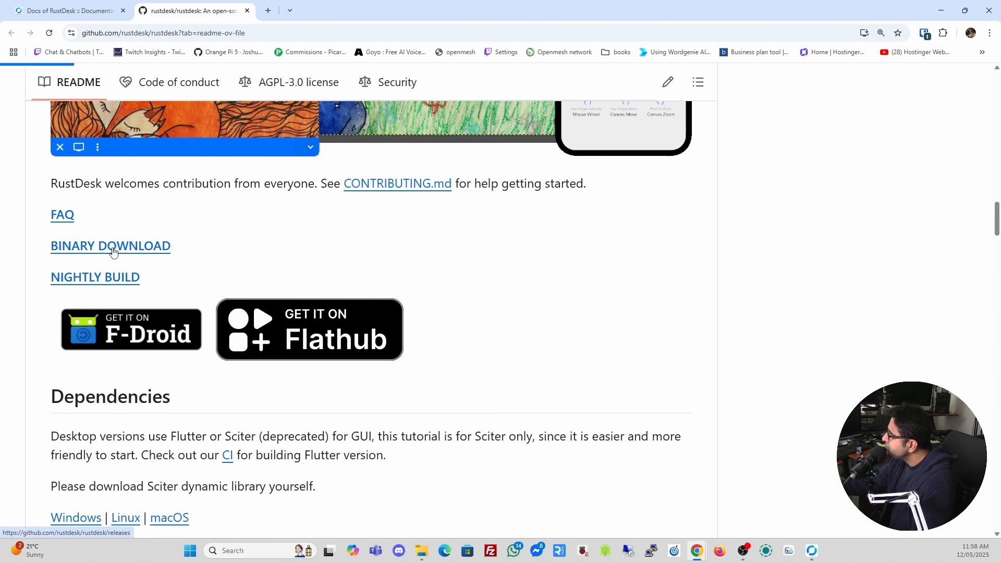
pyautogui.scroll(-2, 414, 249)
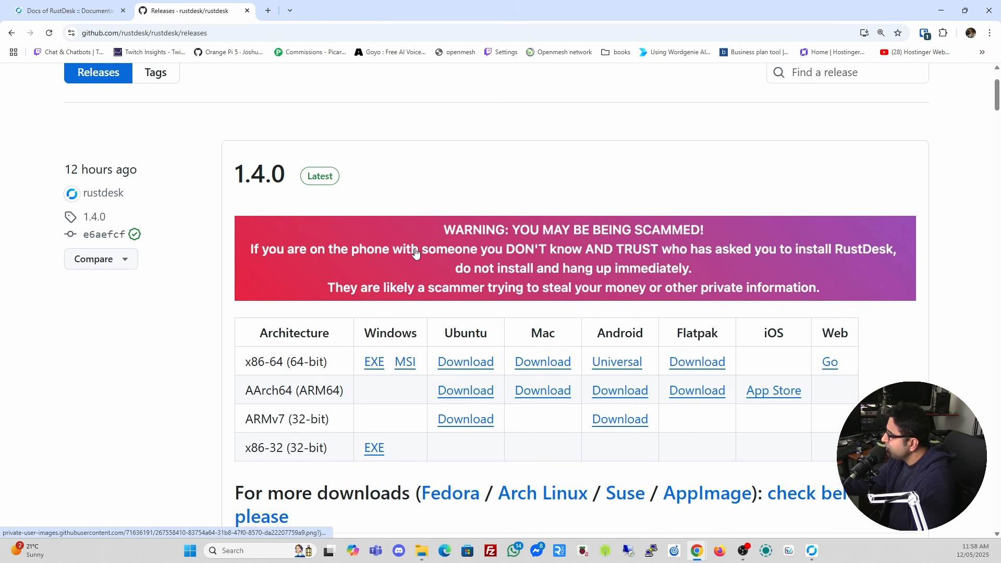
# Check the x86-64 and ARMv7 entries in the 1.4.0 download table, then bring up RustDesk.
pyautogui.scroll(-1, 414, 255)
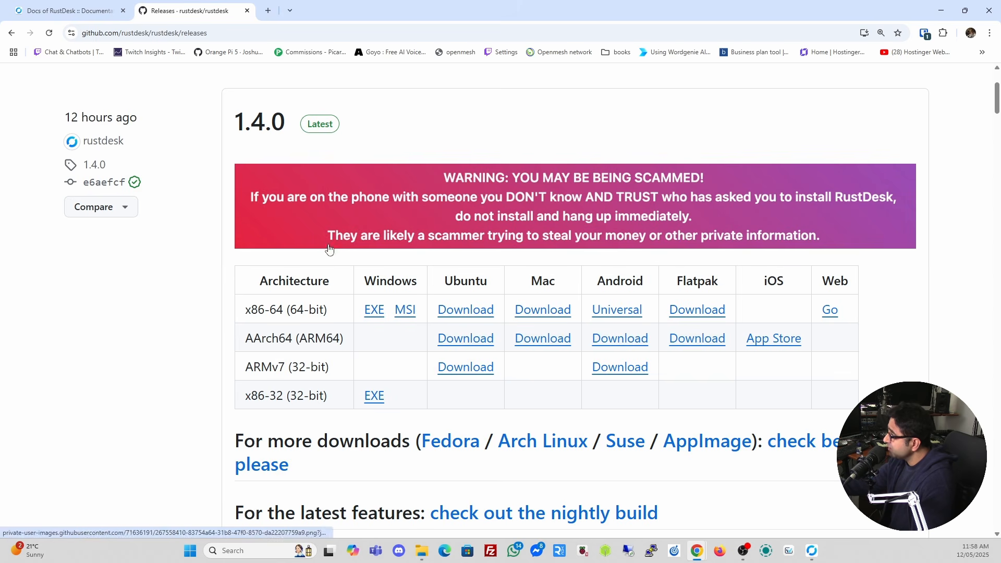
pyautogui.moveTo(244, 310); pyautogui.dragTo(290, 312)
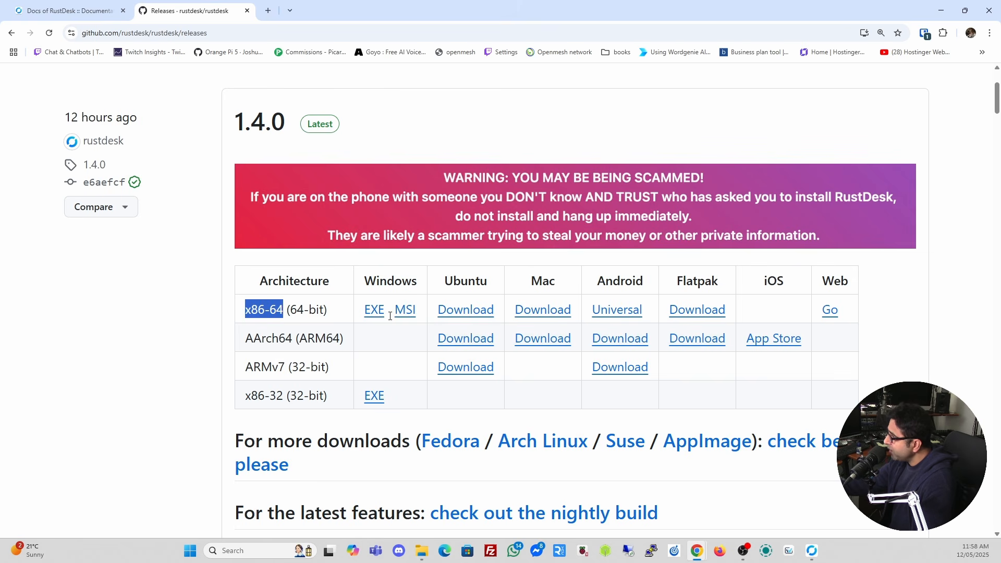
pyautogui.click(337, 302)
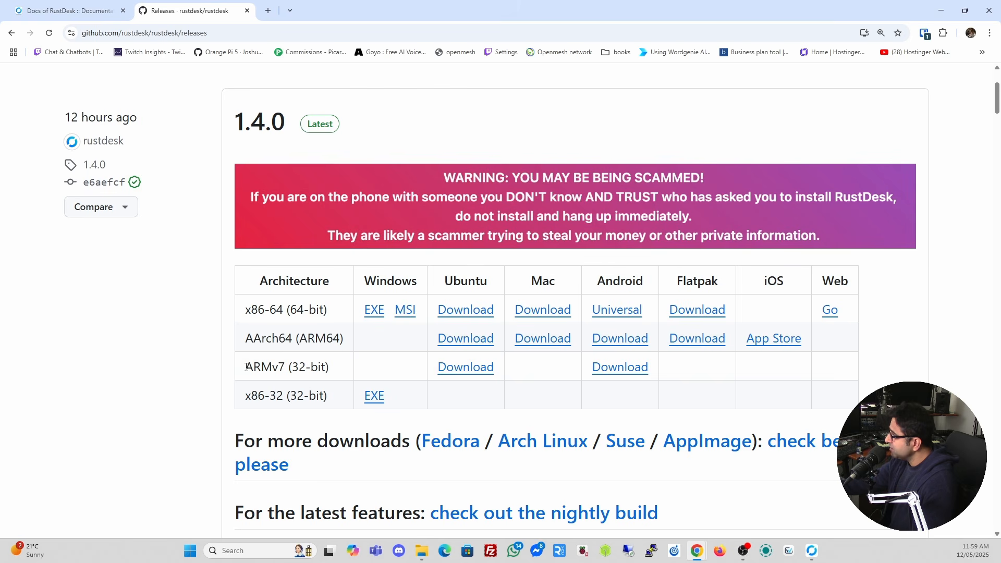
pyautogui.moveTo(246, 369); pyautogui.dragTo(290, 369)
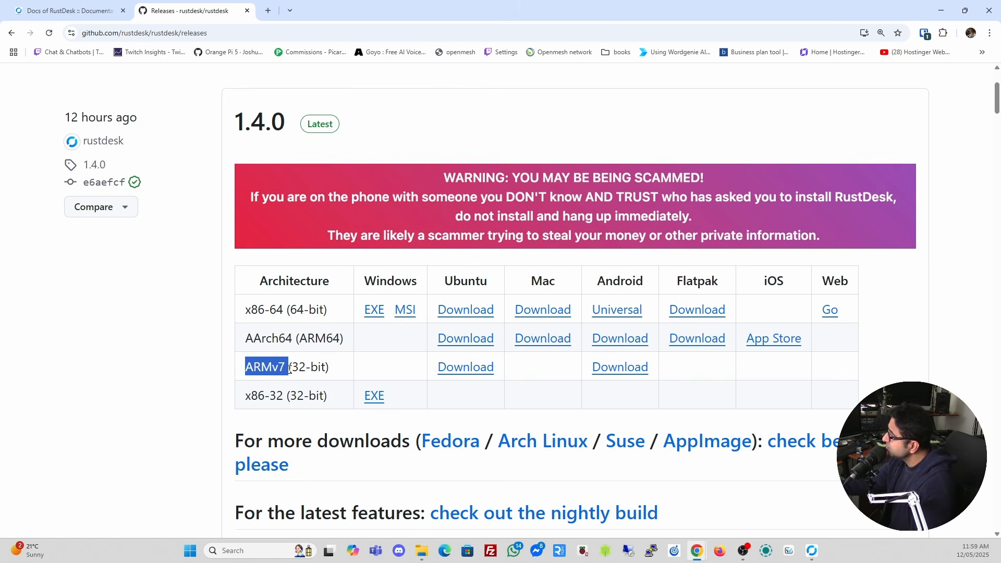
pyautogui.moveTo(290, 369); pyautogui.dragTo(285, 370)
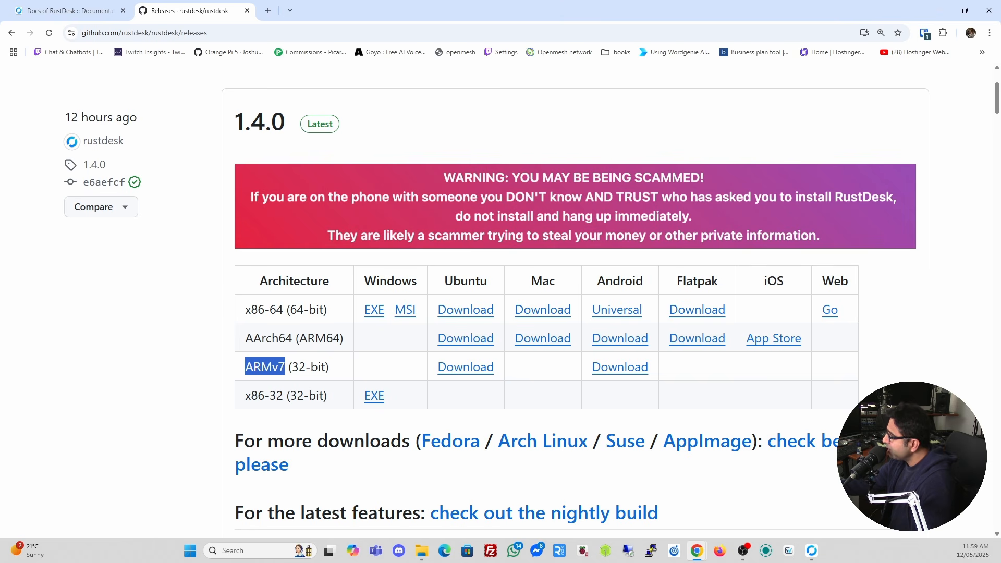
pyautogui.click(231, 313)
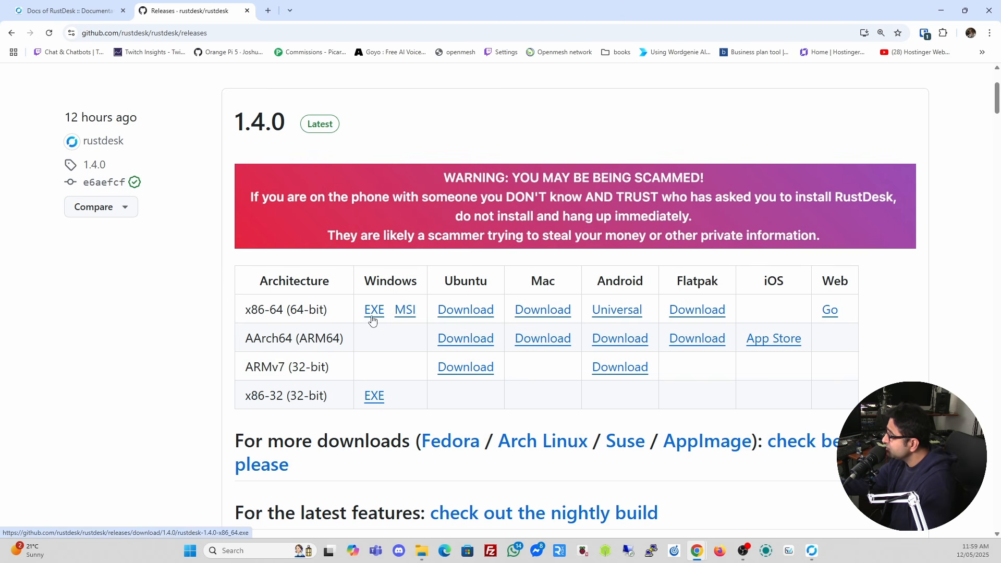
pyautogui.click(812, 551)
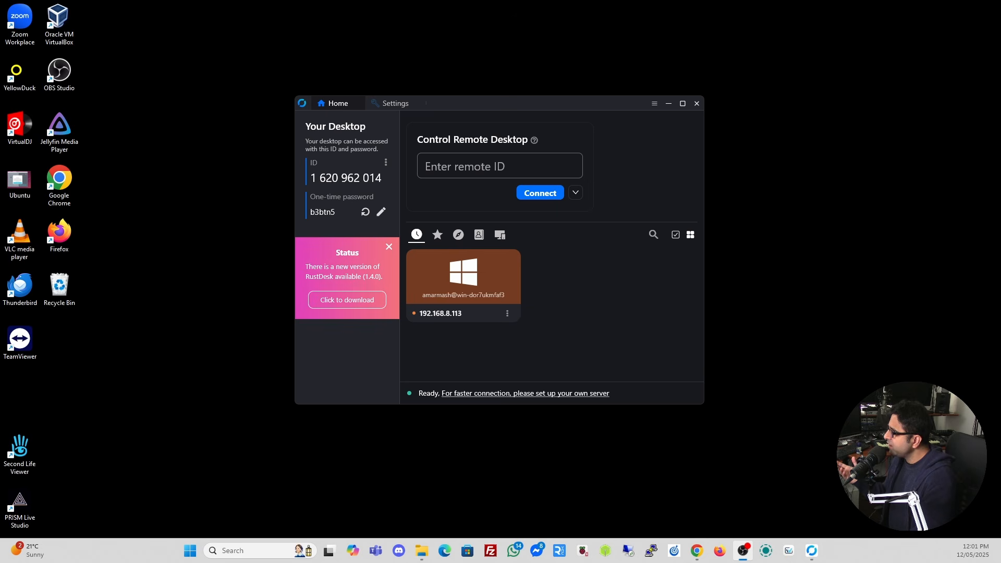
# Move the RustDesk window toward the screen centre and bring up the 192.168.8.115 remote desktop.
pyautogui.moveTo(561, 105); pyautogui.dragTo(593, 126)
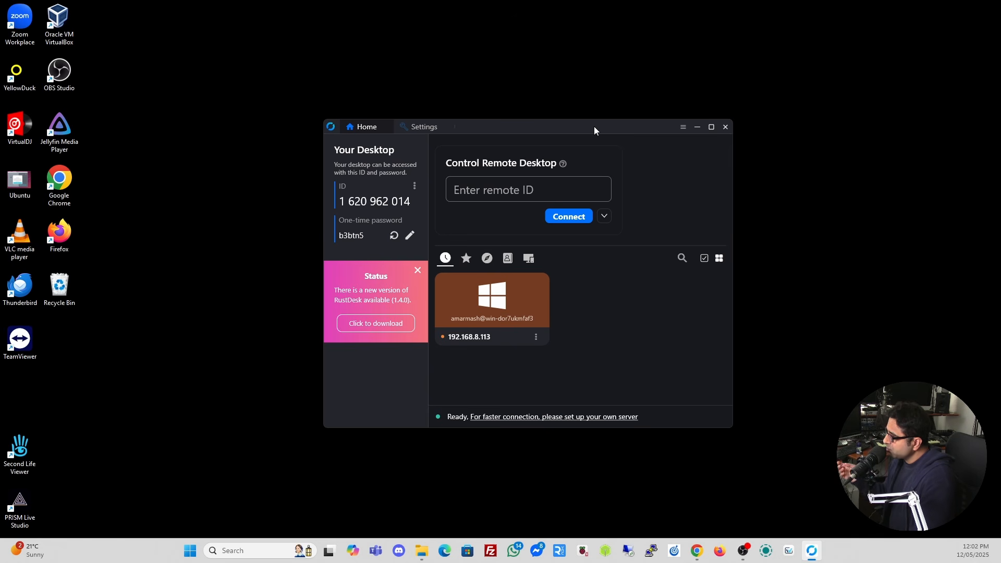
pyautogui.moveTo(594, 126); pyautogui.dragTo(598, 119)
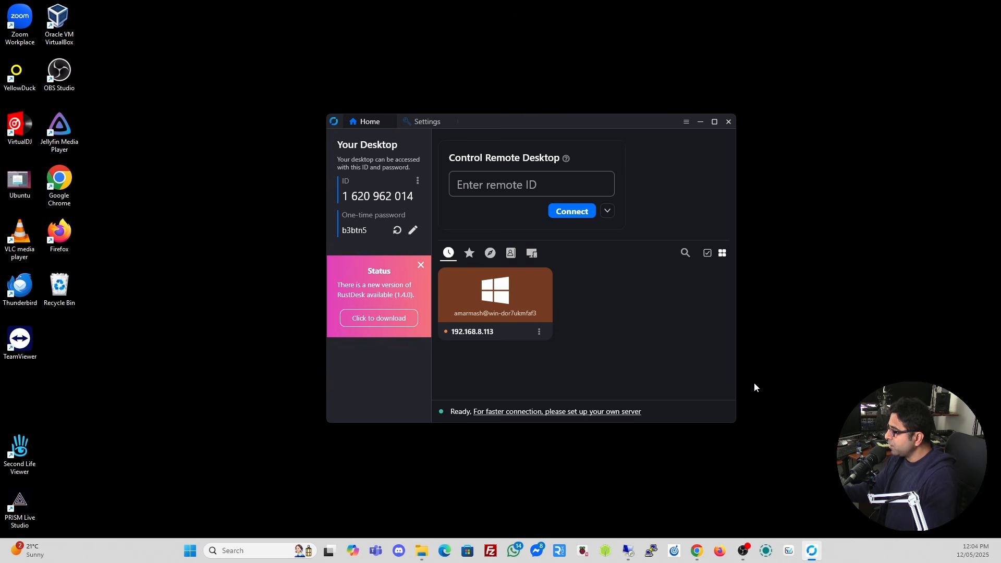
pyautogui.click(627, 552)
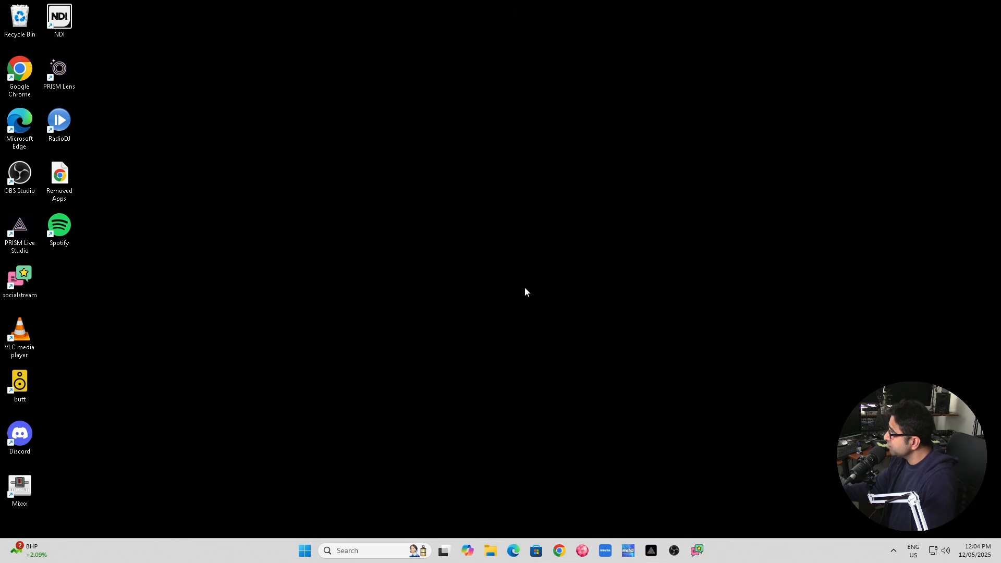
# Window the 192.168.8.115 session, restore it to full screen, and launch Chrome on the remote PC.
pyautogui.moveTo(563, 4)
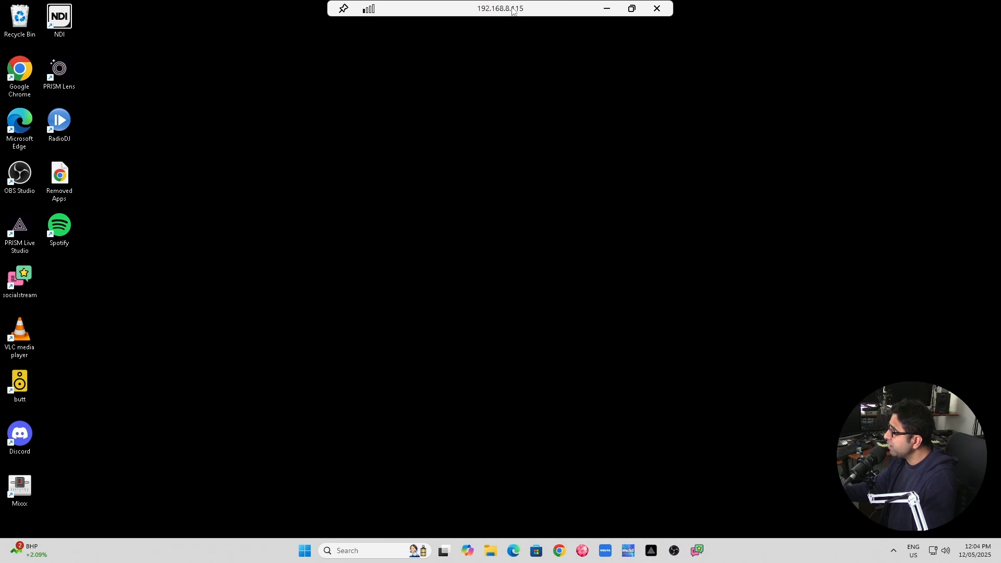
pyautogui.moveTo(513, 11); pyautogui.dragTo(524, 126)
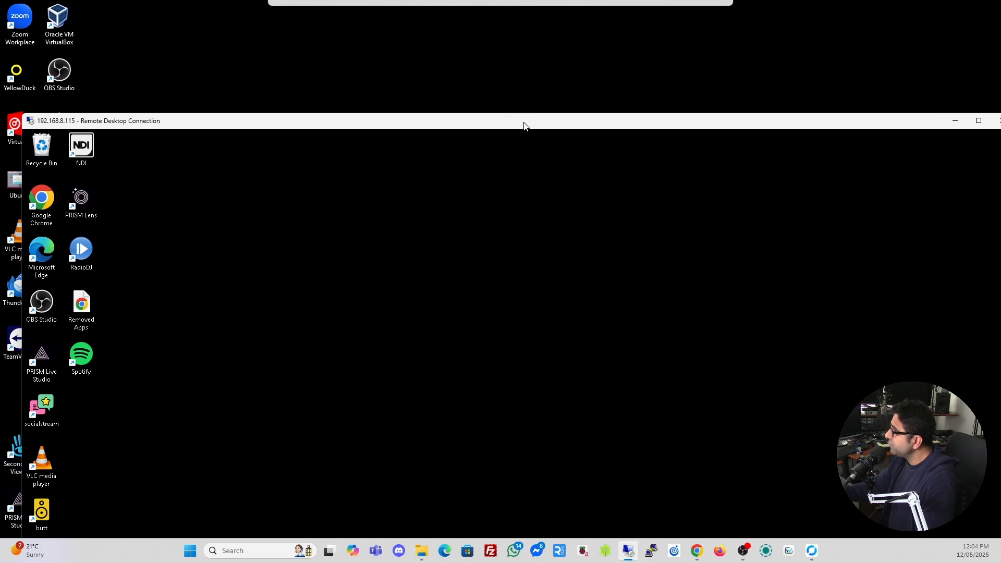
pyautogui.doubleClick(524, 122)
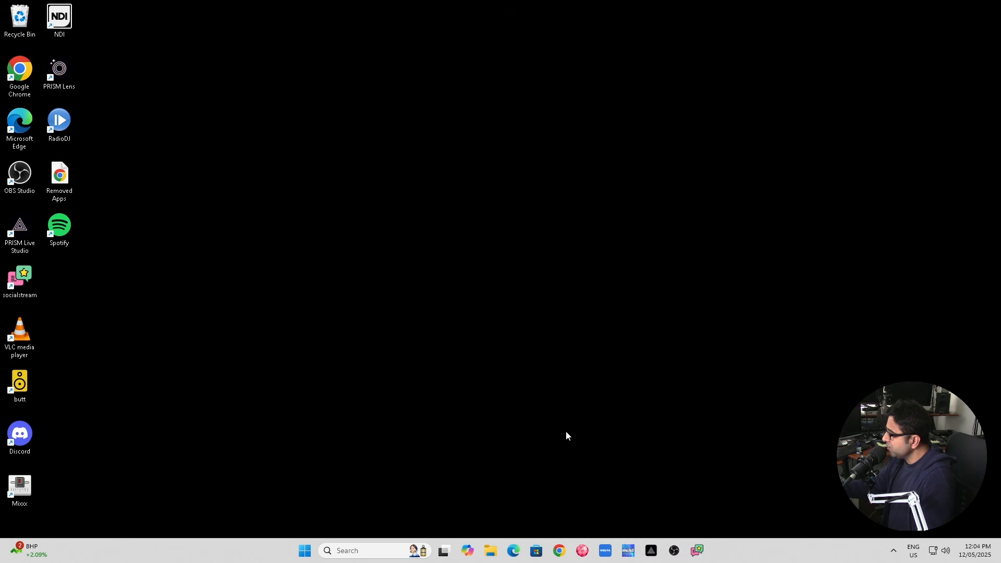
pyautogui.click(562, 553)
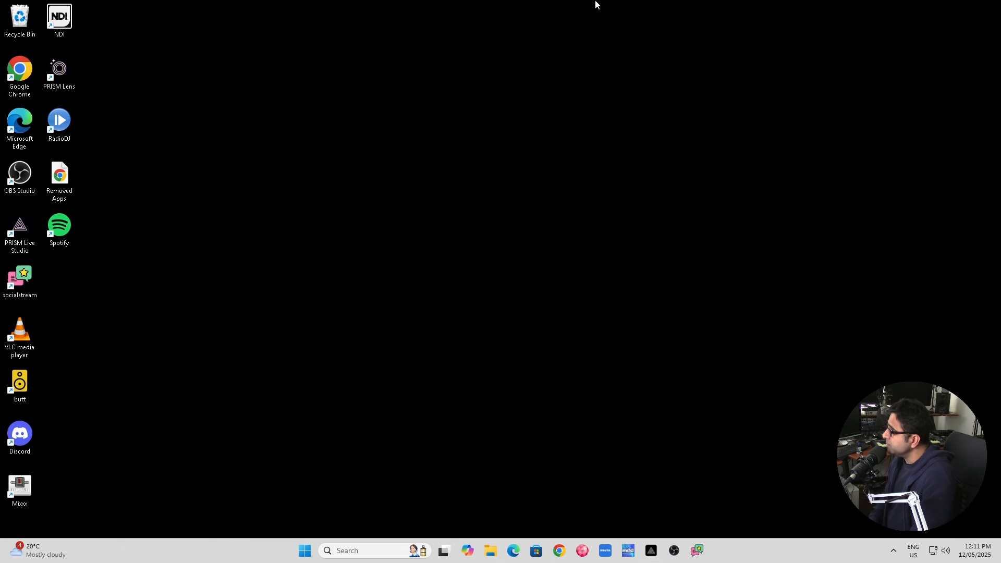
pyautogui.moveTo(586, 1)
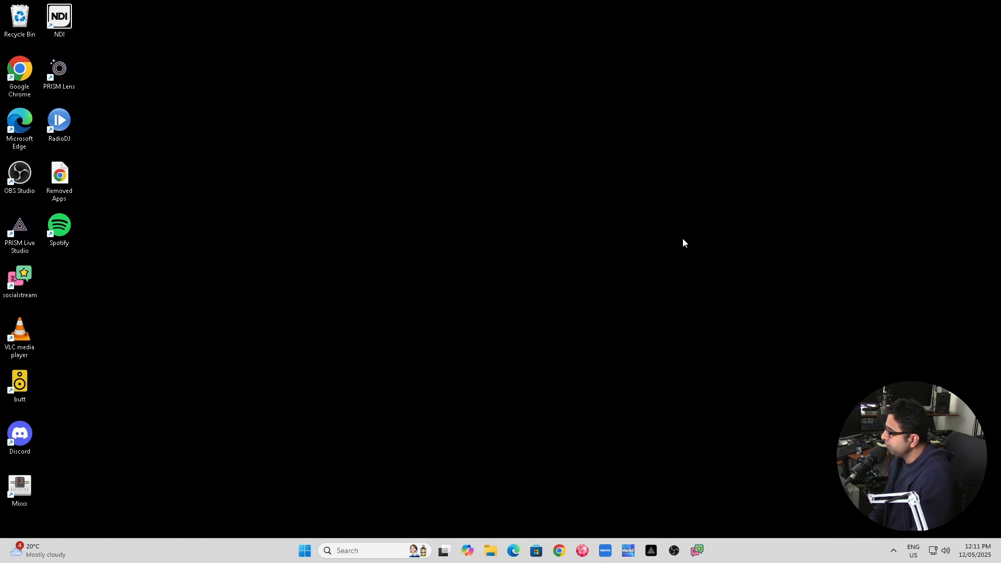
# Minimize the remote session and select the RustDesk releases URL in local Chrome's address bar.
pyautogui.click(612, 8)
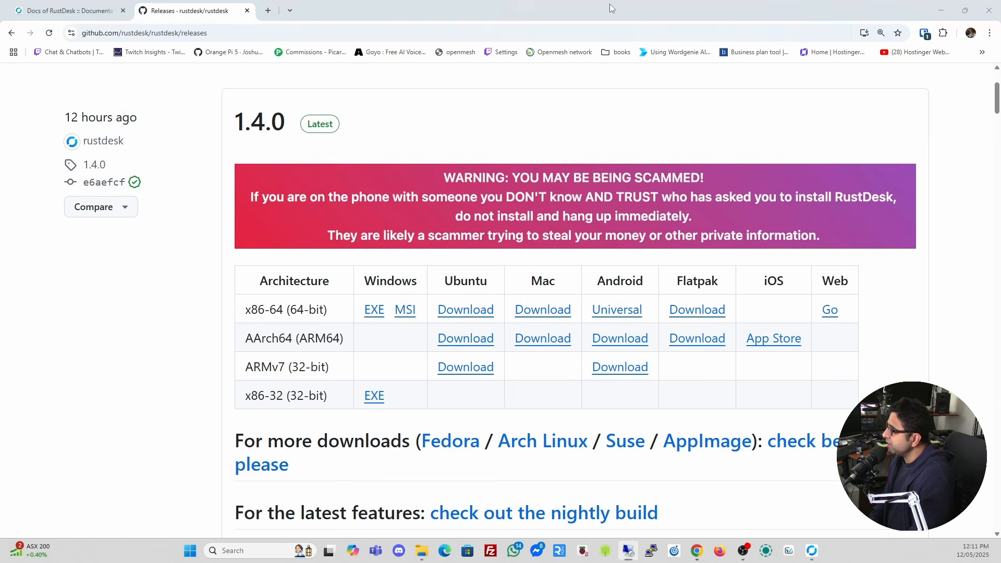
pyautogui.click(512, 37)
pyautogui.hotkey('ctrl', 'a')
pyautogui.hotkey('ctrl', 'c')
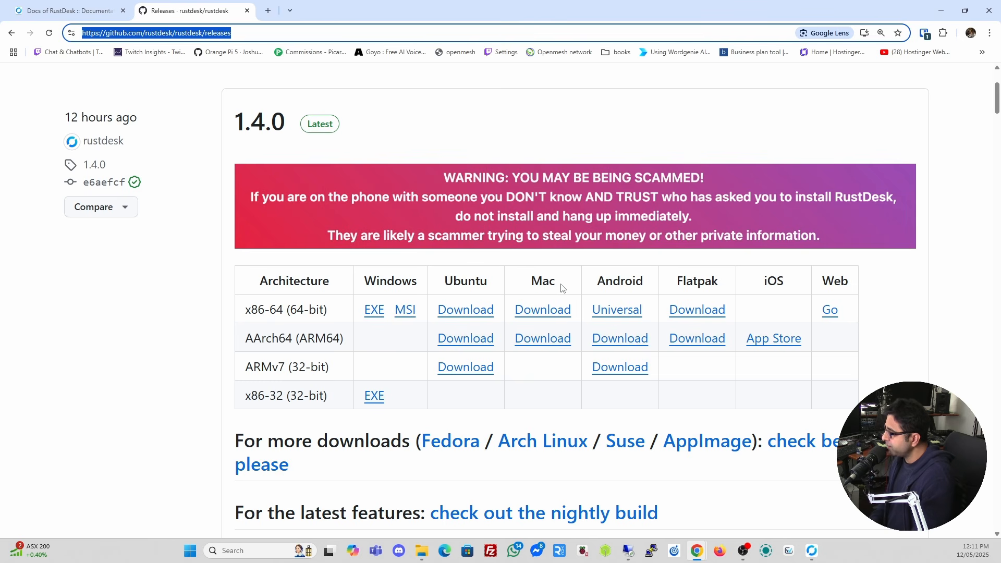
# Paste the releases URL into the remote Chrome and open the GitHub rustdesk releases page.
pyautogui.moveTo(630, 552)
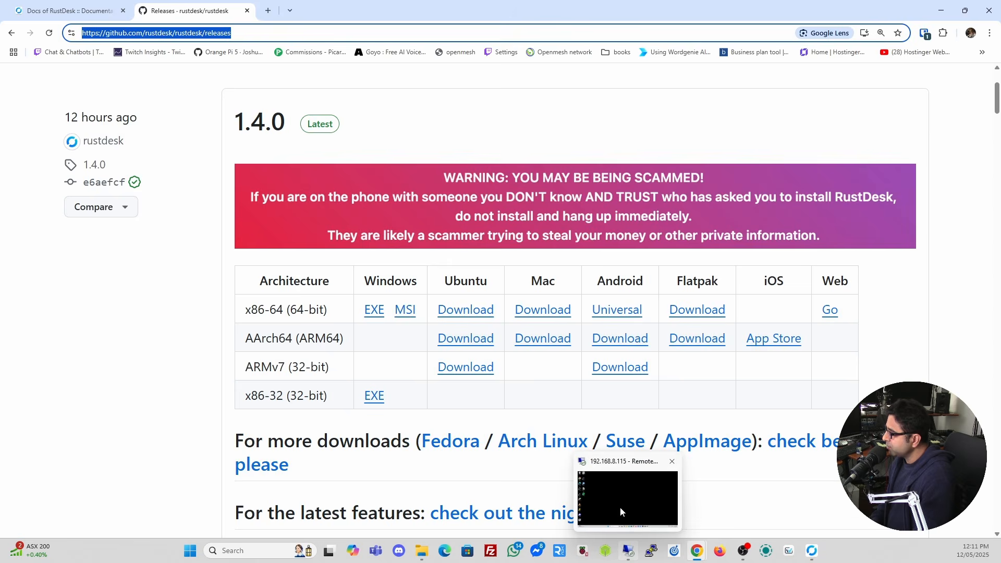
pyautogui.click(620, 507)
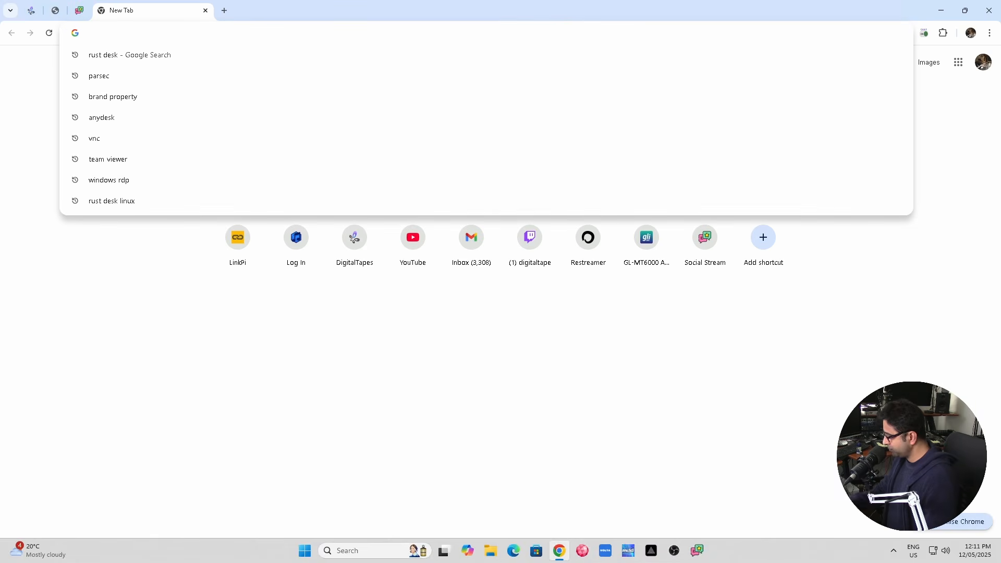
pyautogui.hotkey('ctrl', 'v')
pyautogui.press('Return')
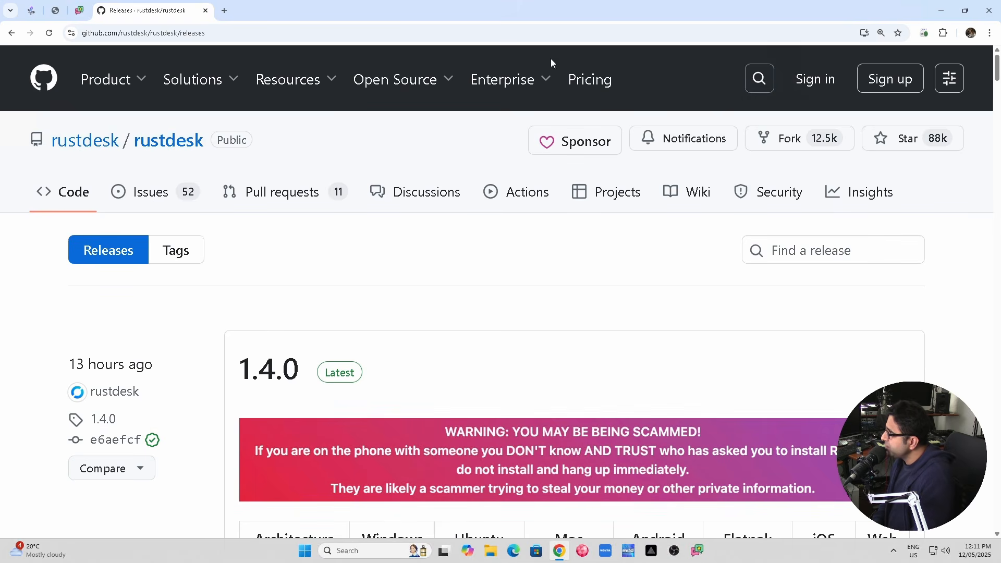
pyautogui.scroll(-4, 463, 293)
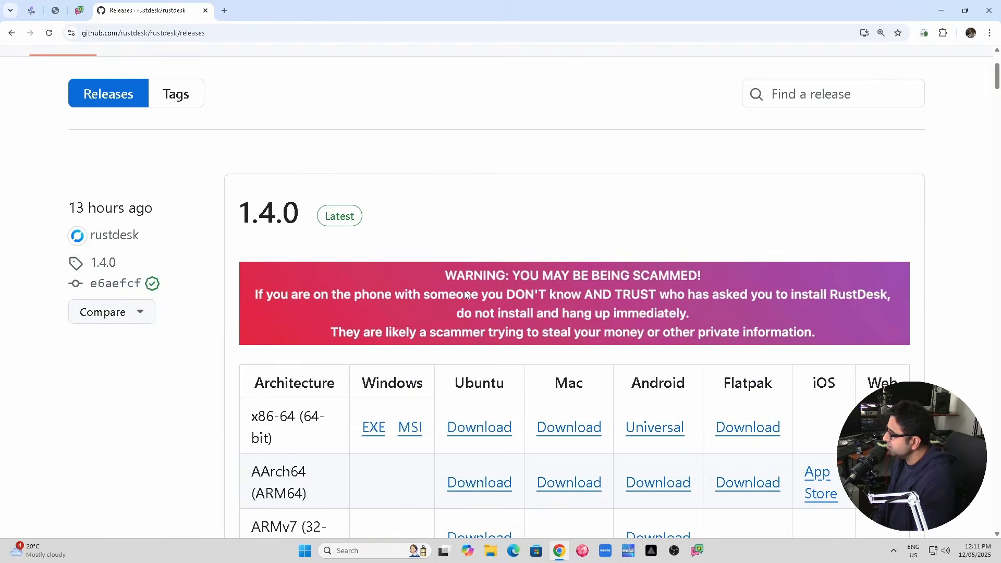
pyautogui.scroll(3, 466, 295)
pyautogui.scroll(1, 467, 295)
pyautogui.scroll(-2, 466, 295)
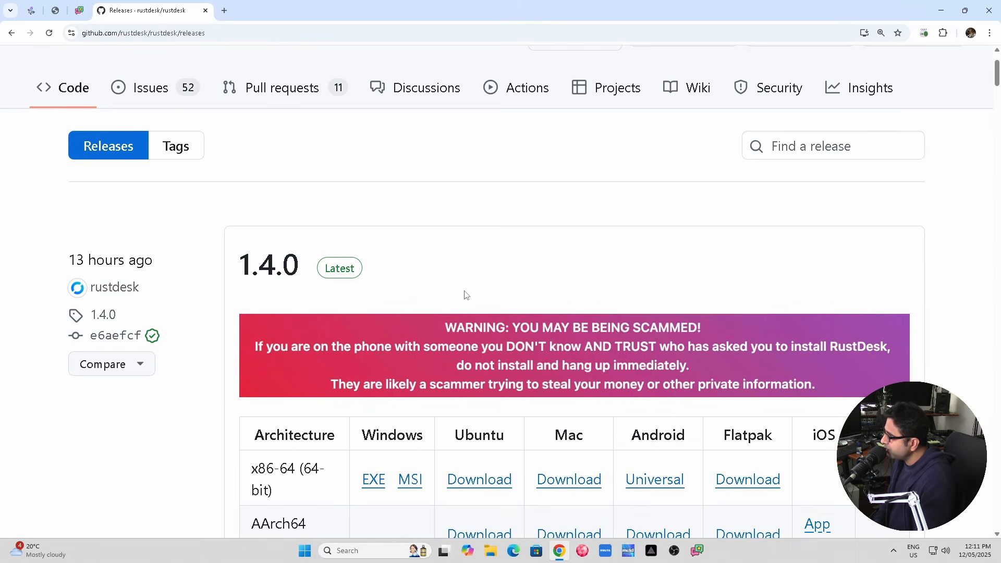
# Scroll to the 1.4.0 download table for rustdesk-1.4.0-x86_64.msi, then bring up File Explorer.
pyautogui.scroll(-3, 466, 295)
pyautogui.scroll(3, 466, 295)
pyautogui.scroll(-3, 466, 295)
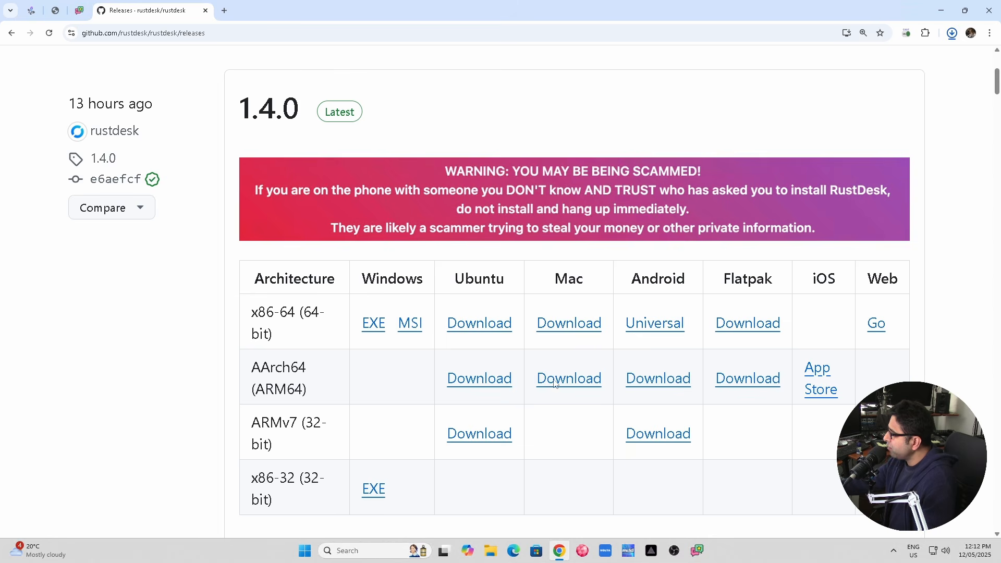
pyautogui.click(490, 550)
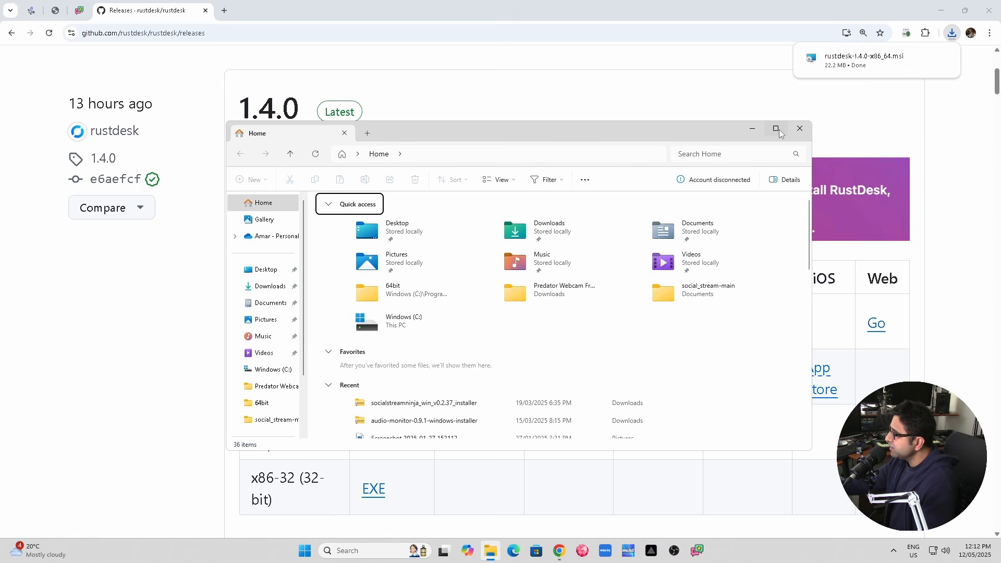
# In Downloads, view rustdesk-1.3.9's Properties, then launch the rustdesk-1.4.0-x86_64 installer.
pyautogui.click(53, 166)
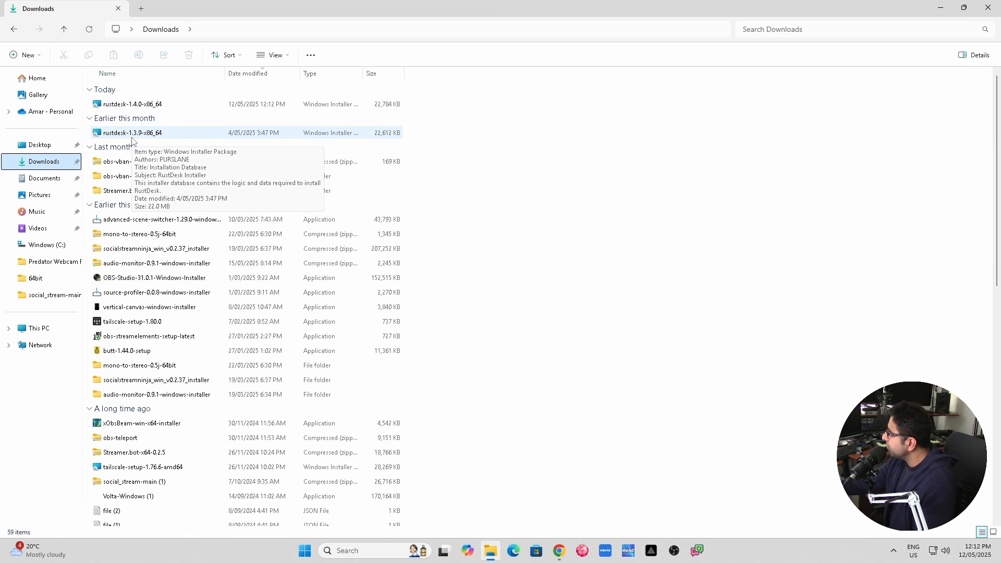
pyautogui.click(151, 136)
pyautogui.rightClick(150, 135)
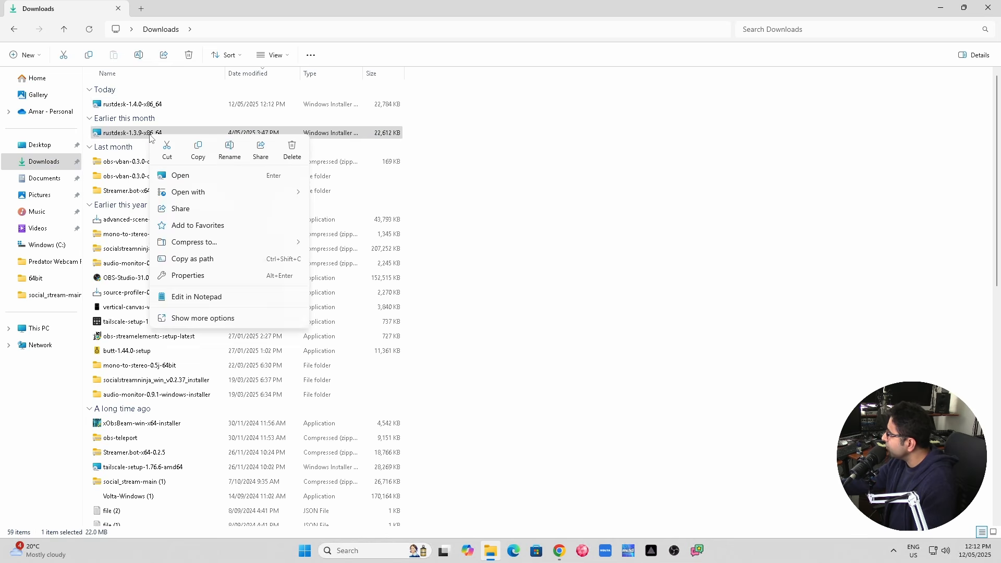
pyautogui.click(181, 276)
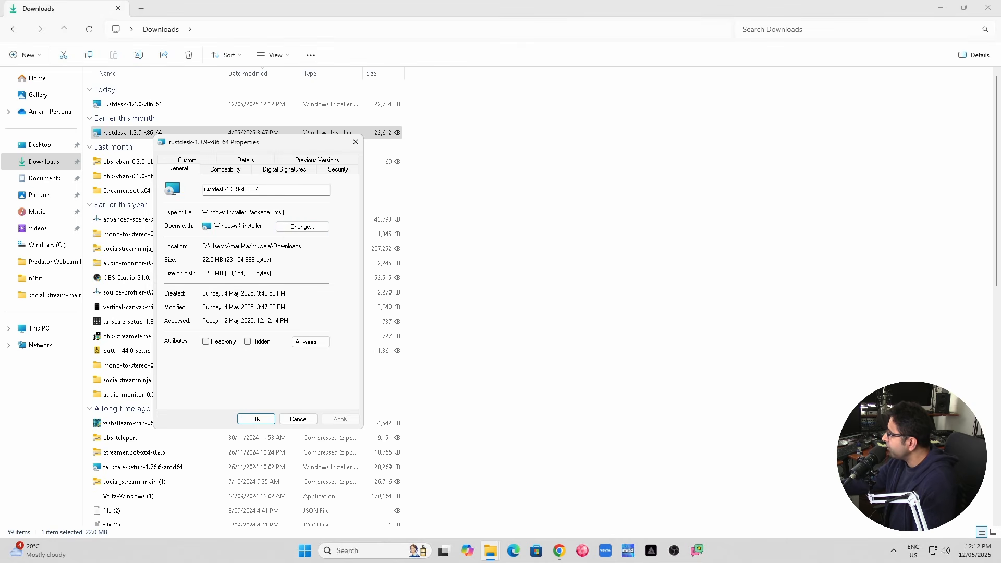
pyautogui.click(299, 419)
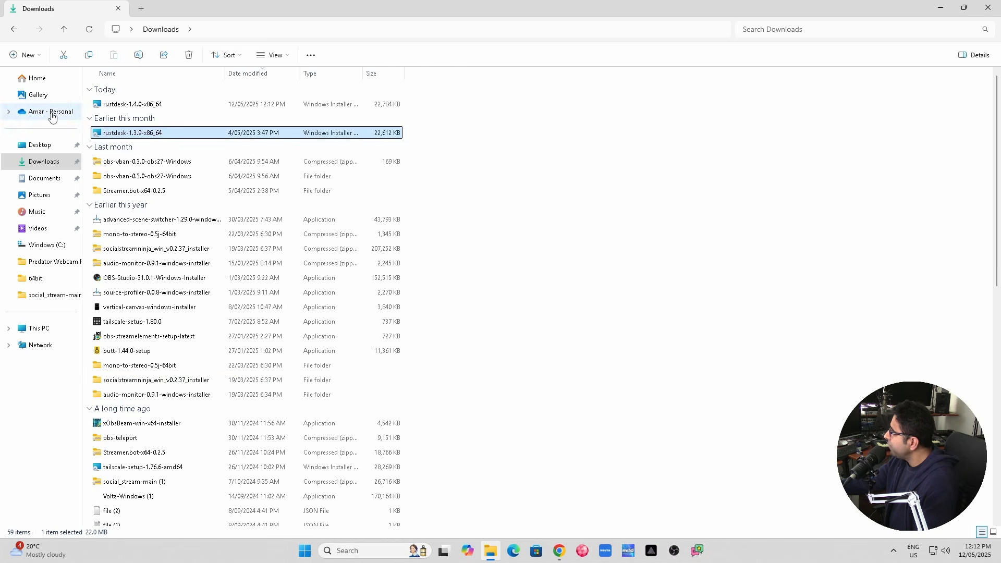
pyautogui.click(107, 106)
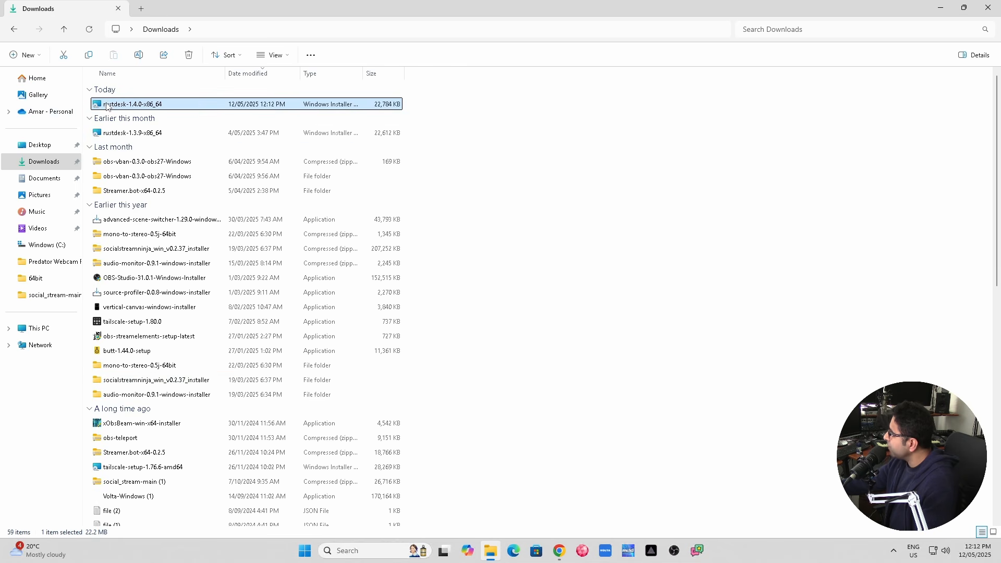
pyautogui.doubleClick(157, 105)
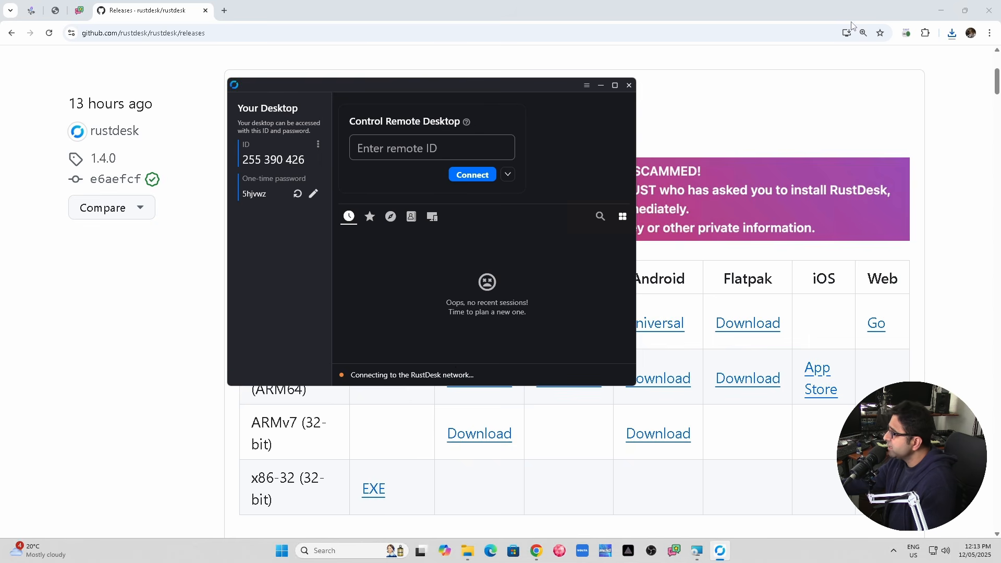
# Minimize Chrome and unlock RustDesk's Network settings with administrator approval.
pyautogui.click(938, 12)
pyautogui.moveTo(449, 87); pyautogui.dragTo(598, 97)
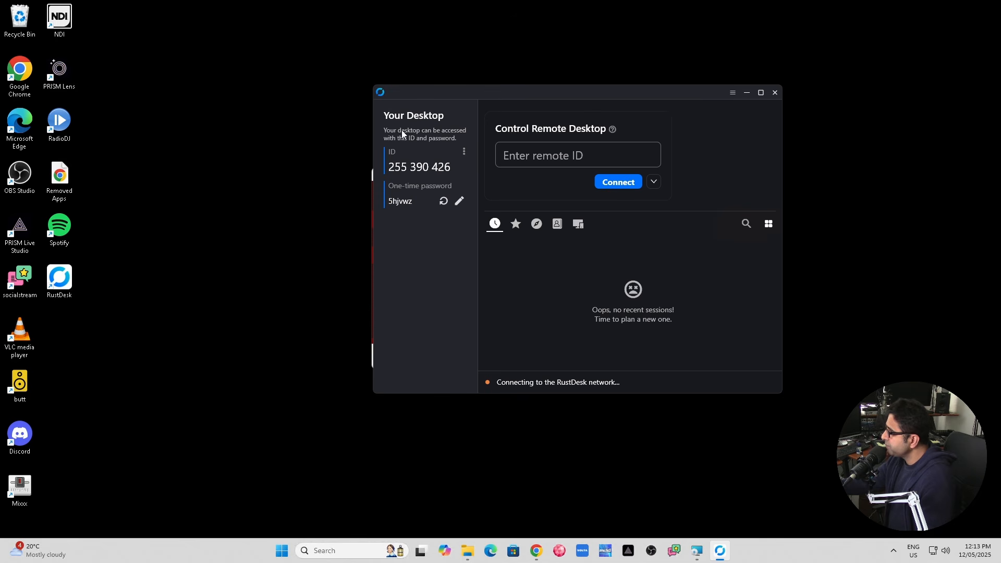
pyautogui.click(464, 153)
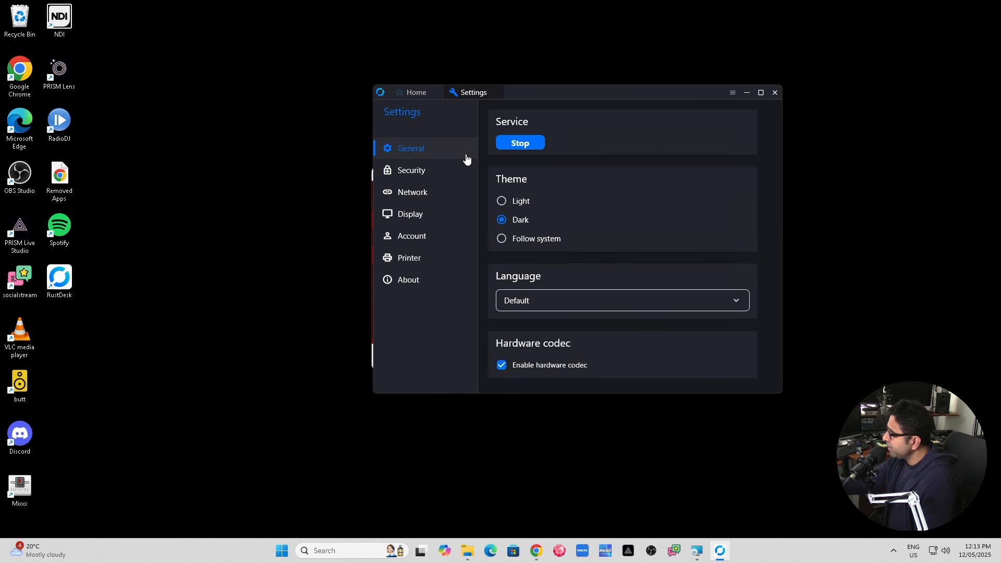
pyautogui.click(414, 170)
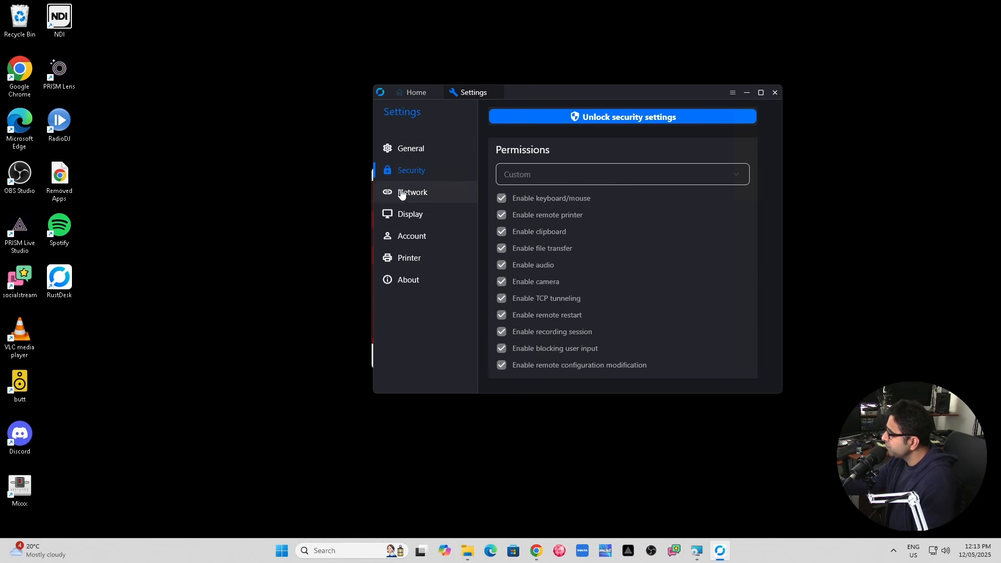
pyautogui.click(402, 193)
pyautogui.click(592, 118)
pyautogui.click(446, 363)
# Empty the ID server, relay server and key fields, save them, and return to General.
pyautogui.click(542, 148)
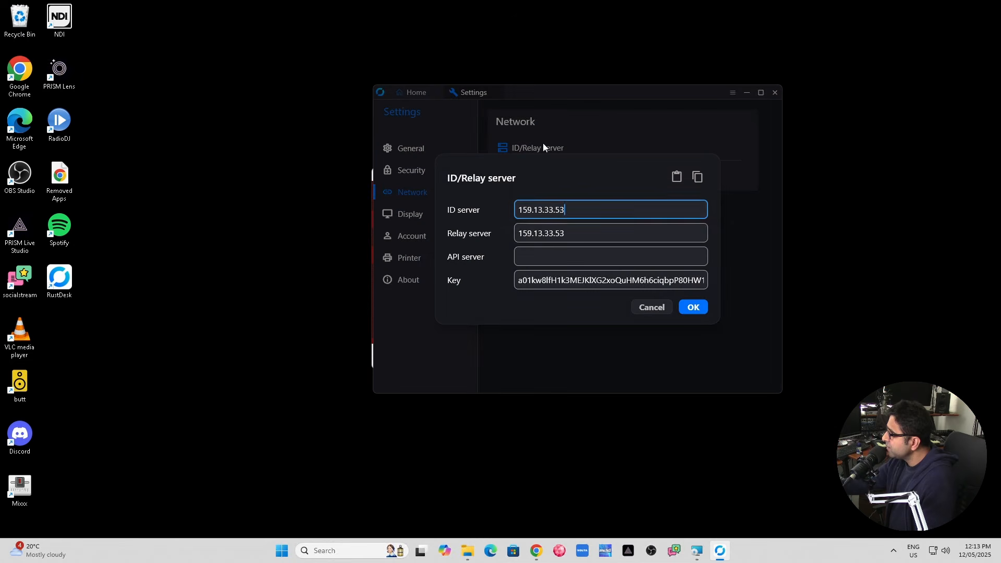
pyautogui.hotkey('ctrl', 'a')
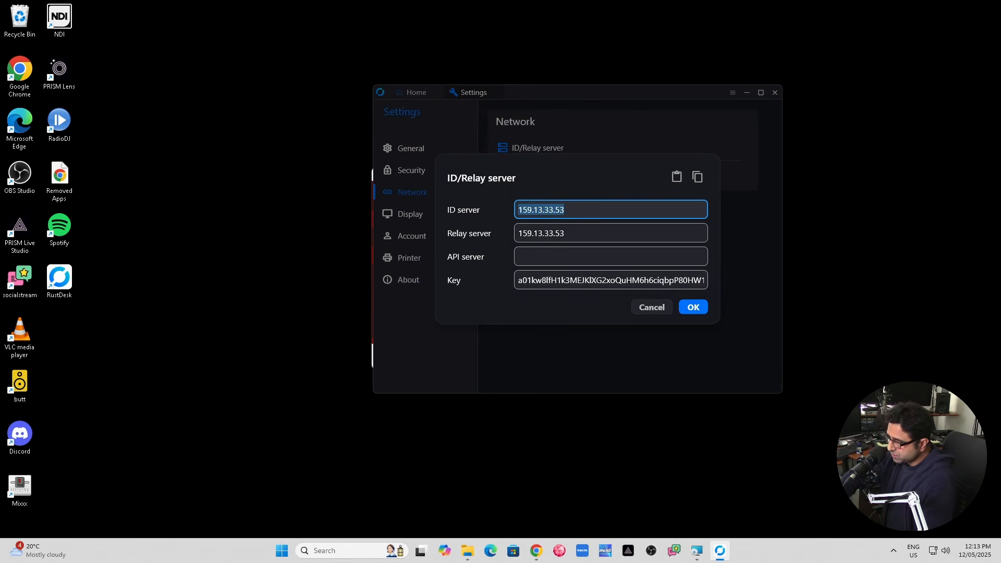
pyautogui.press('BackSpace')
pyautogui.press('Tab')
pyautogui.hotkey('ctrl', 'a')
pyautogui.press('End')
pyautogui.press('BackSpace')
pyautogui.press('BackSpace')
pyautogui.press('BackSpace')
pyautogui.press('BackSpace')
pyautogui.press('BackSpace')
pyautogui.press('BackSpace')
pyautogui.press('BackSpace')
pyautogui.press('BackSpace')
pyautogui.press('BackSpace')
pyautogui.press('BackSpace')
pyautogui.press('BackSpace')
pyautogui.press('BackSpace')
pyautogui.click(585, 280)
pyautogui.hotkey('ctrl', 'a')
pyautogui.press('BackSpace')
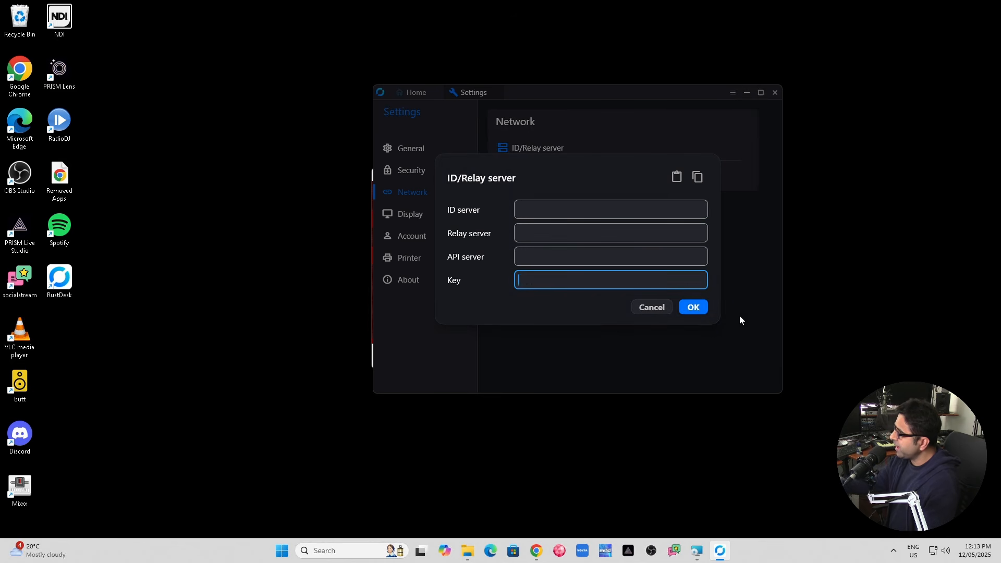
pyautogui.click(697, 309)
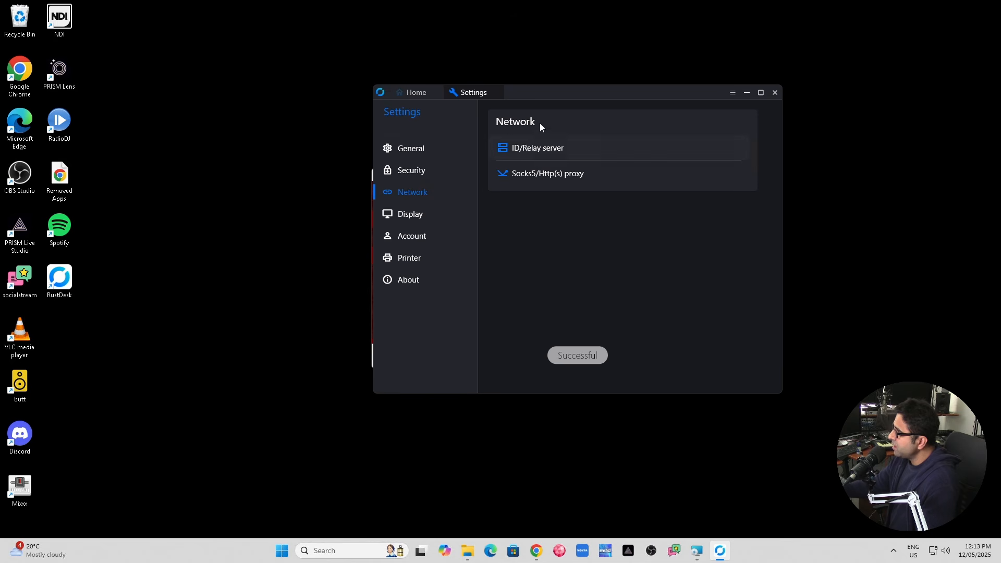
pyautogui.click(410, 148)
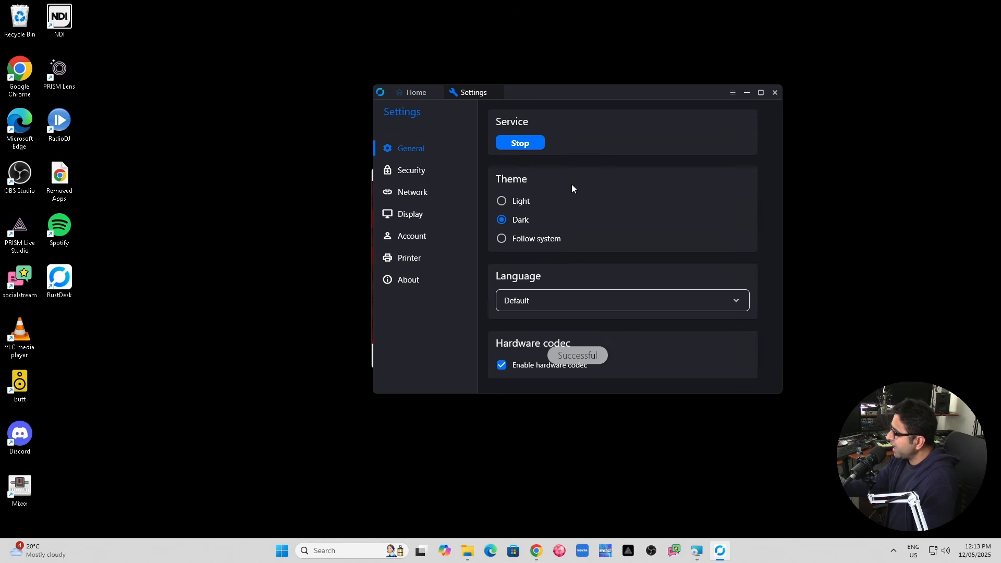
# Return to RustDesk's Home tab, reposition the window, and select this PC's ID number.
pyautogui.click(430, 94)
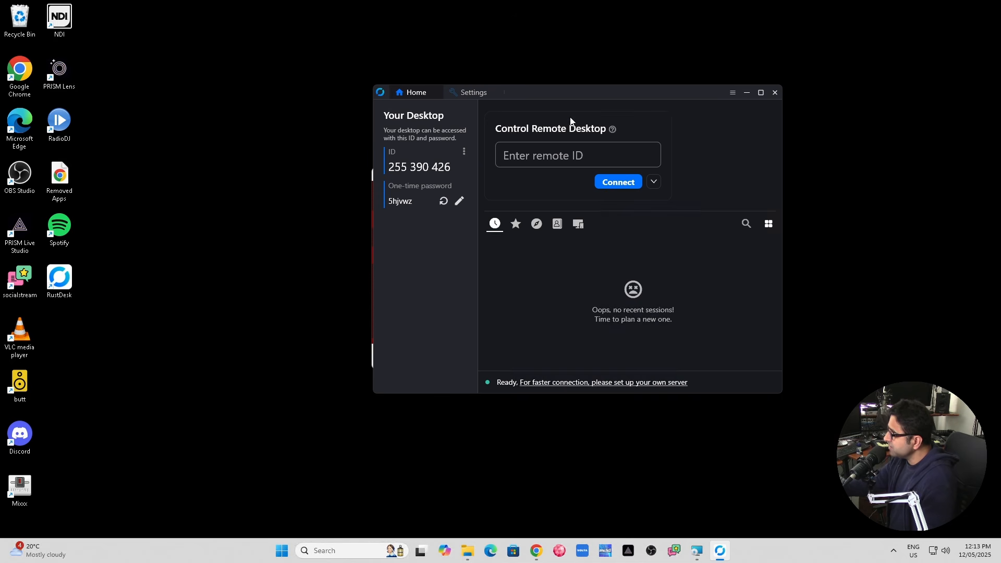
pyautogui.moveTo(574, 92); pyautogui.dragTo(524, 110)
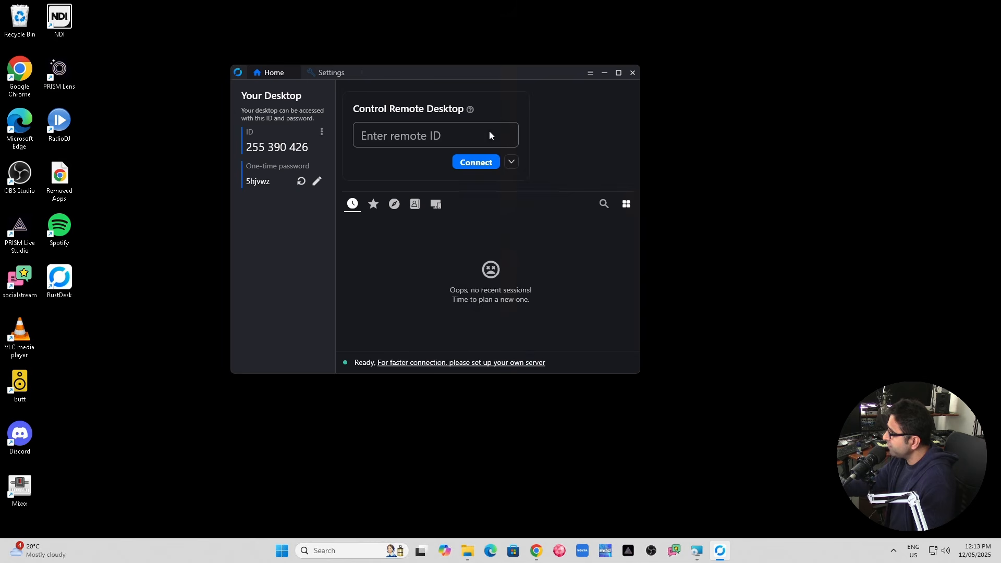
pyautogui.moveTo(478, 72); pyautogui.dragTo(572, 102)
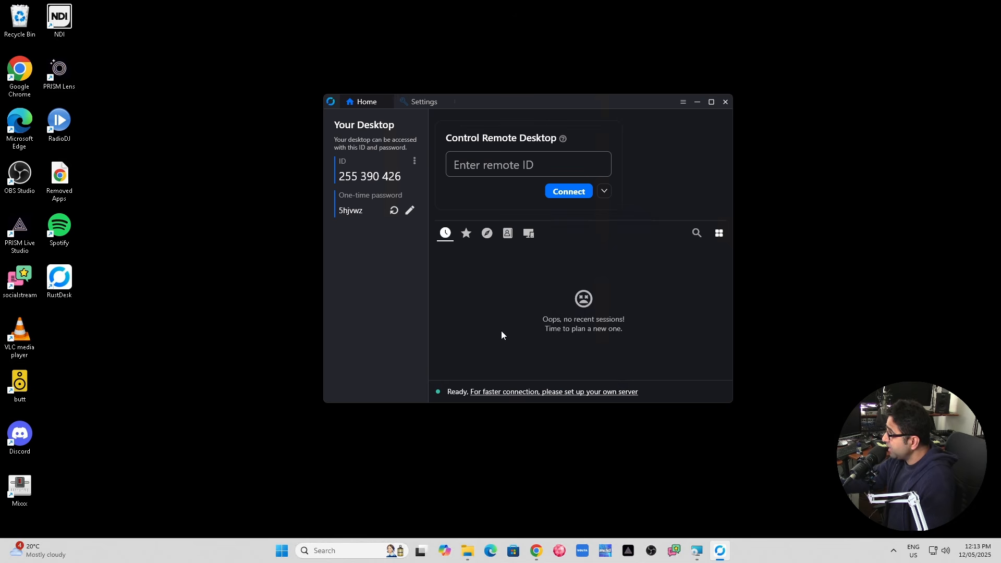
pyautogui.moveTo(456, 2)
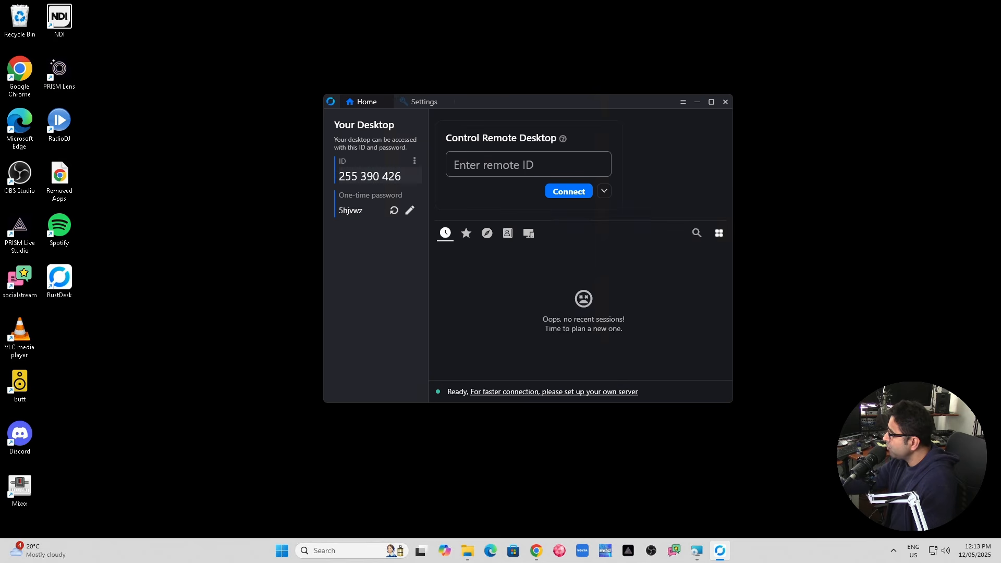
pyautogui.moveTo(402, 176); pyautogui.dragTo(337, 177)
pyautogui.hotkey('ctrl', 'c')
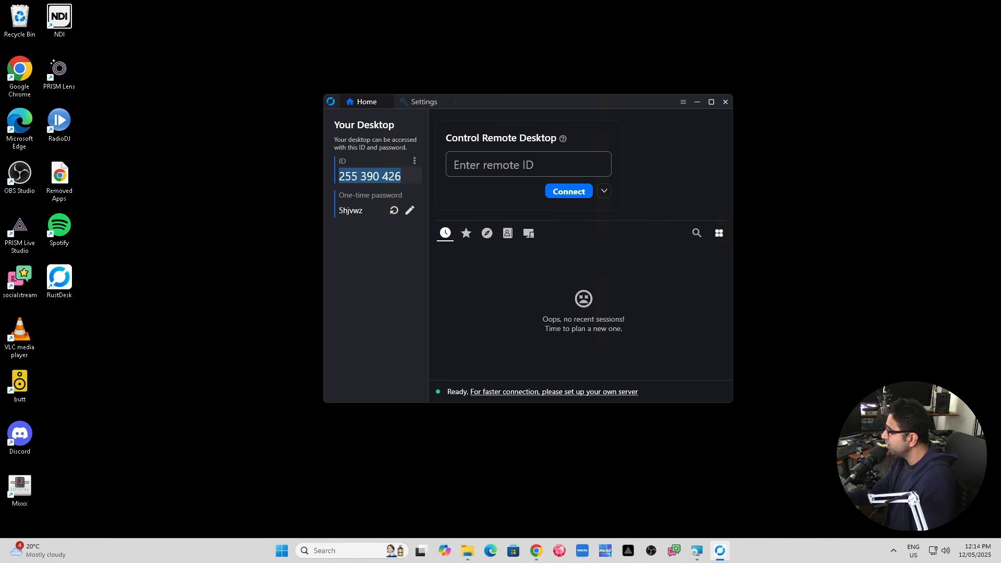
# Paste the copied ID into local RustDesk's remote ID field and connect to the Windows PC.
pyautogui.moveTo(491, 3)
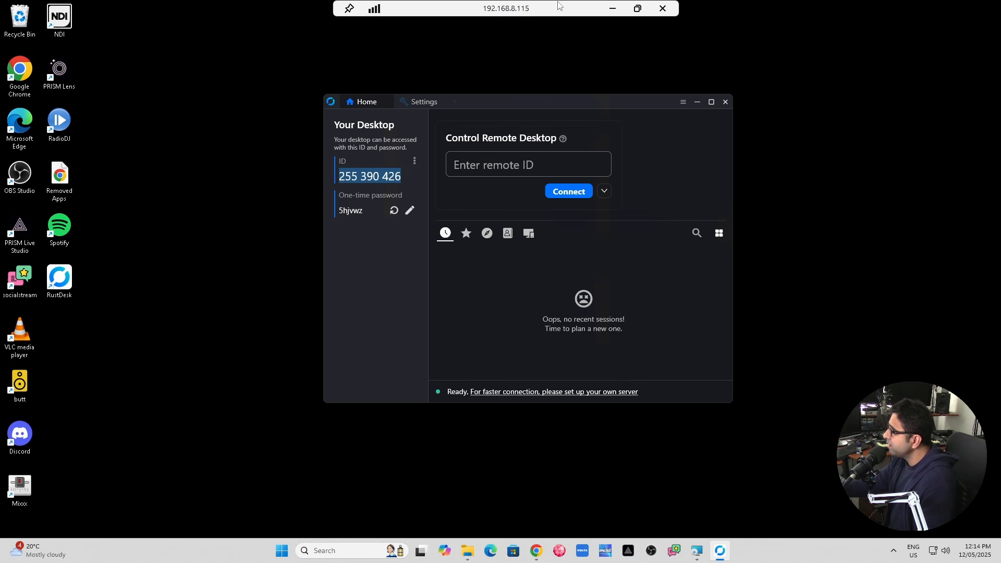
pyautogui.click(610, 11)
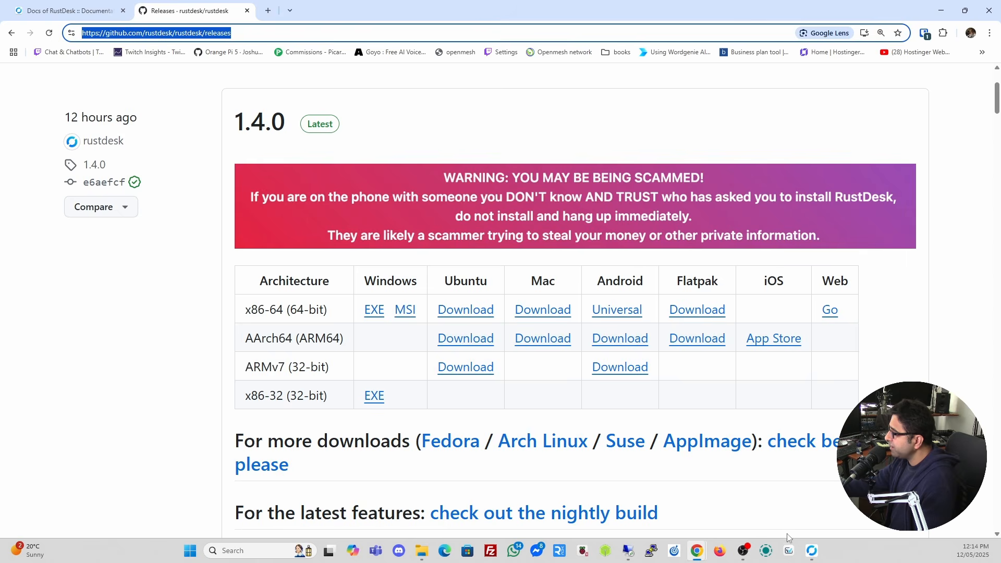
pyautogui.click(812, 552)
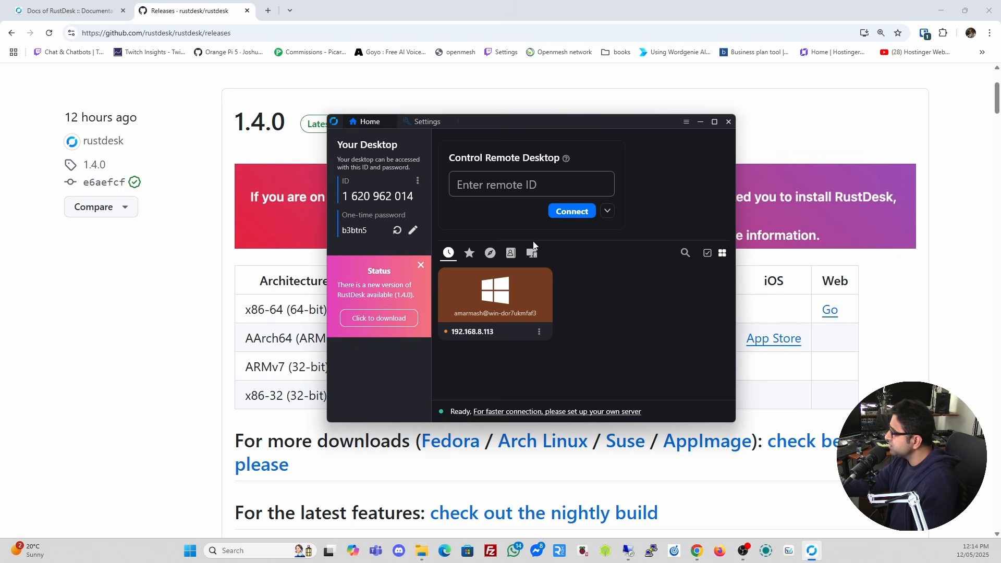
pyautogui.click(502, 190)
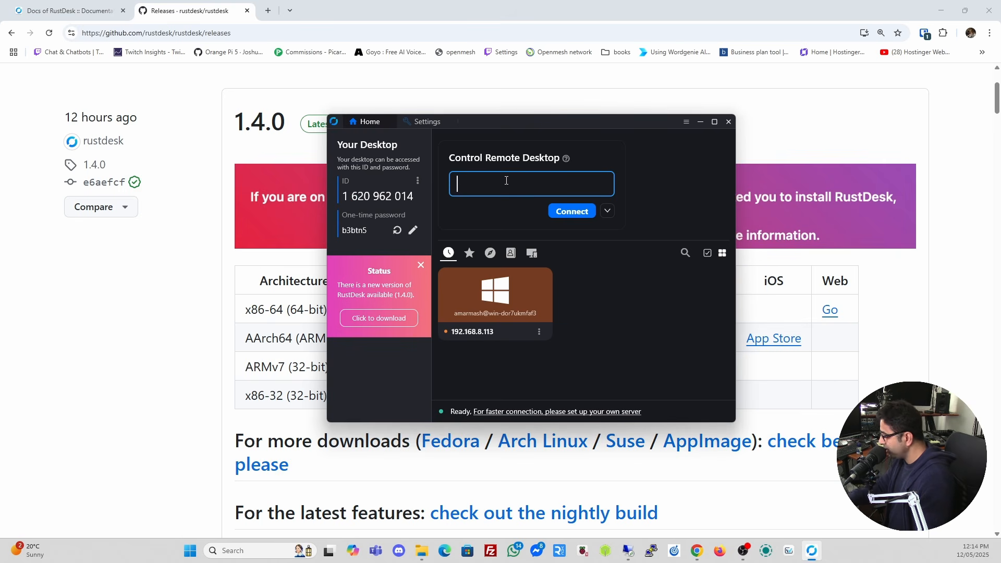
pyautogui.hotkey('ctrl', 'v')
pyautogui.press('Return')
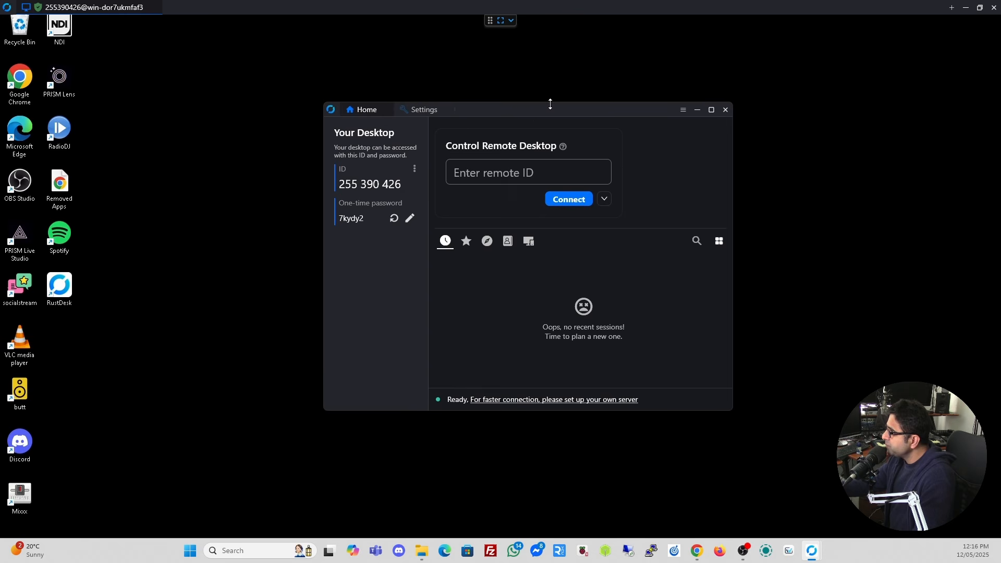
pyautogui.moveTo(532, 111)
pyautogui.mouseDown()
pyautogui.moveTo(431, 78)
pyautogui.moveTo(463, 95)
pyautogui.moveTo(535, 104)
pyautogui.mouseUp()
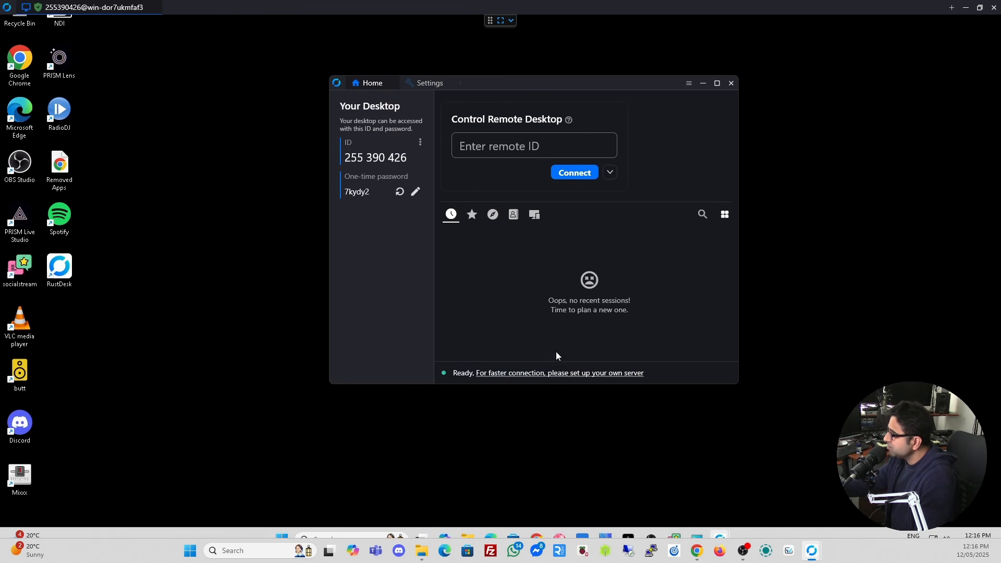
# Set the remote session's display to Scale adaptive from the toolbar's monitor menu.
pyautogui.click(511, 20)
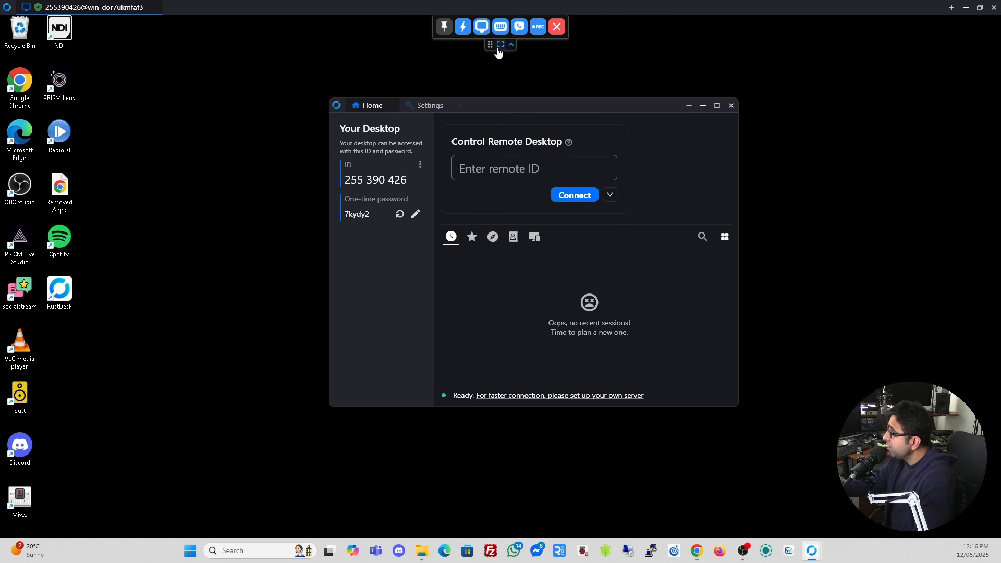
pyautogui.click(480, 28)
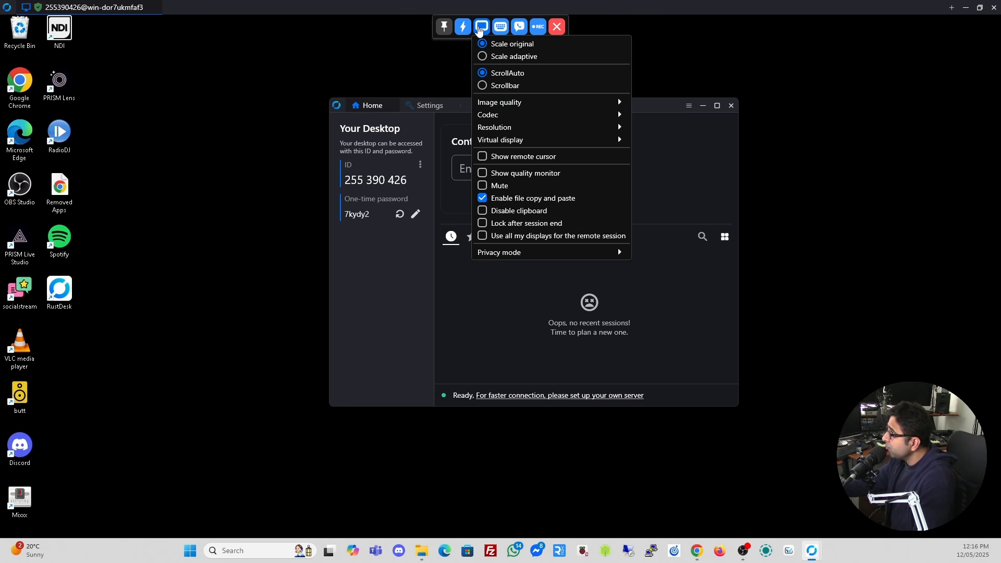
pyautogui.click(489, 56)
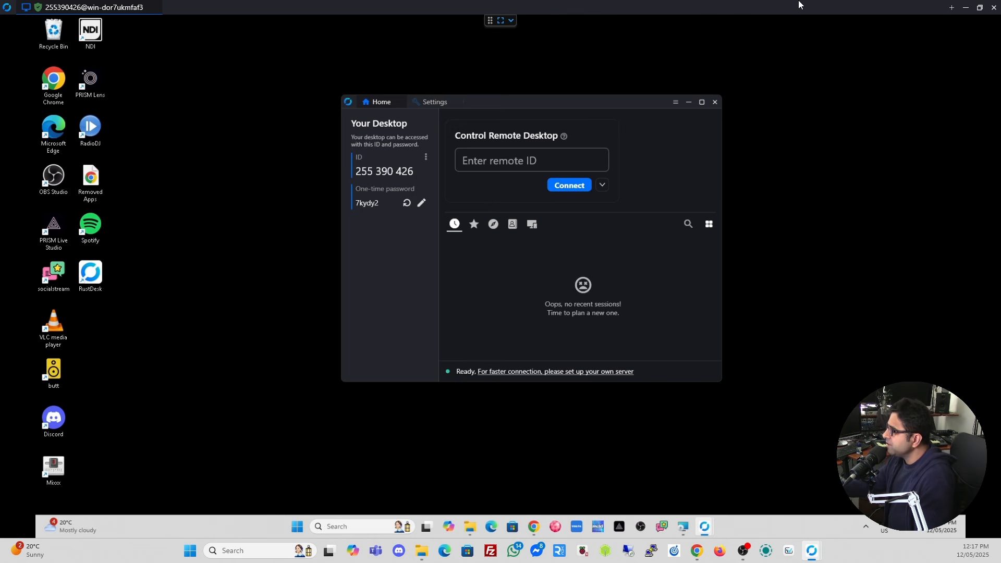
# Open the remote PC's RustDesk Security settings and unlock them with administrator approval.
pyautogui.click(965, 9)
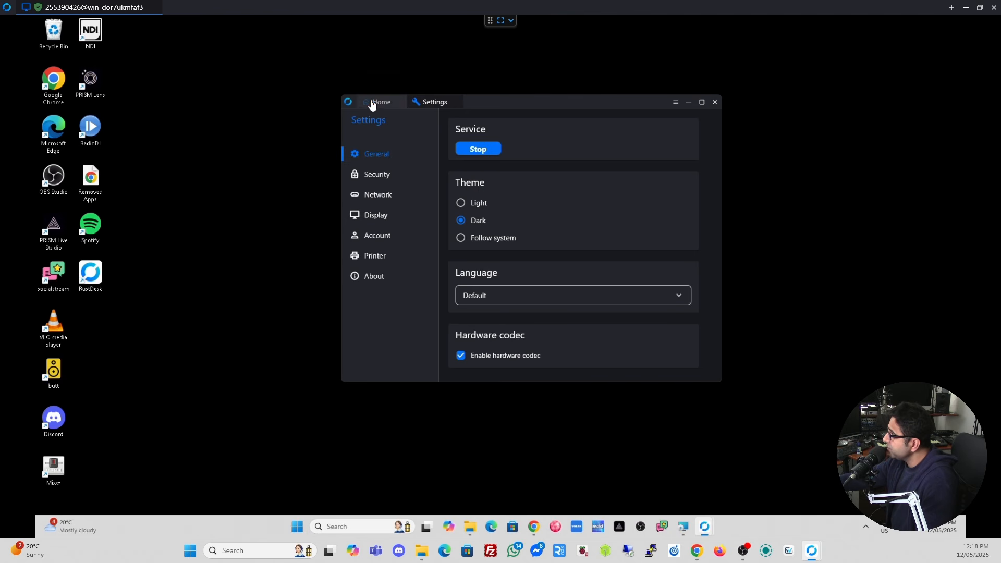
pyautogui.click(375, 102)
pyautogui.click(426, 158)
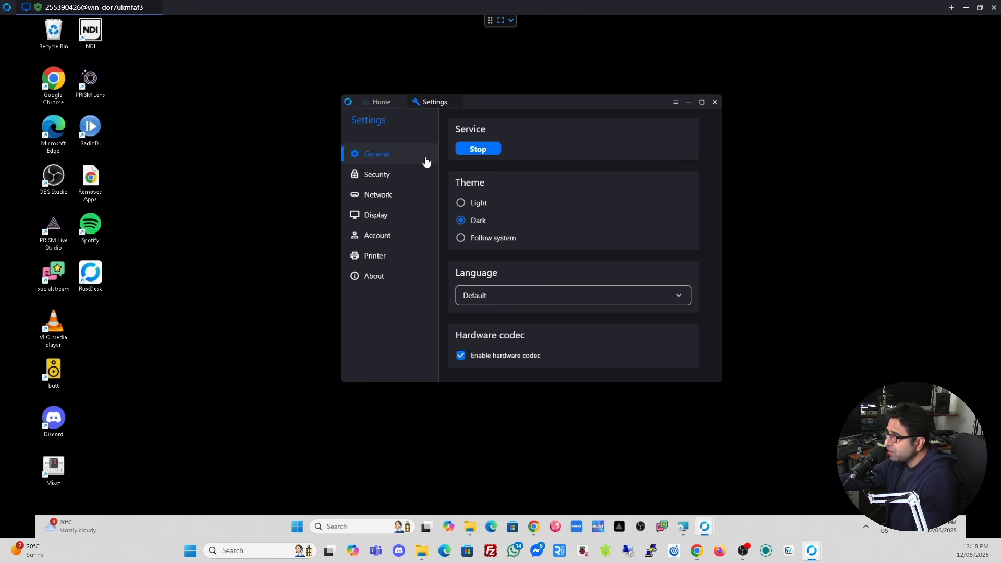
pyautogui.click(392, 177)
pyautogui.click(565, 125)
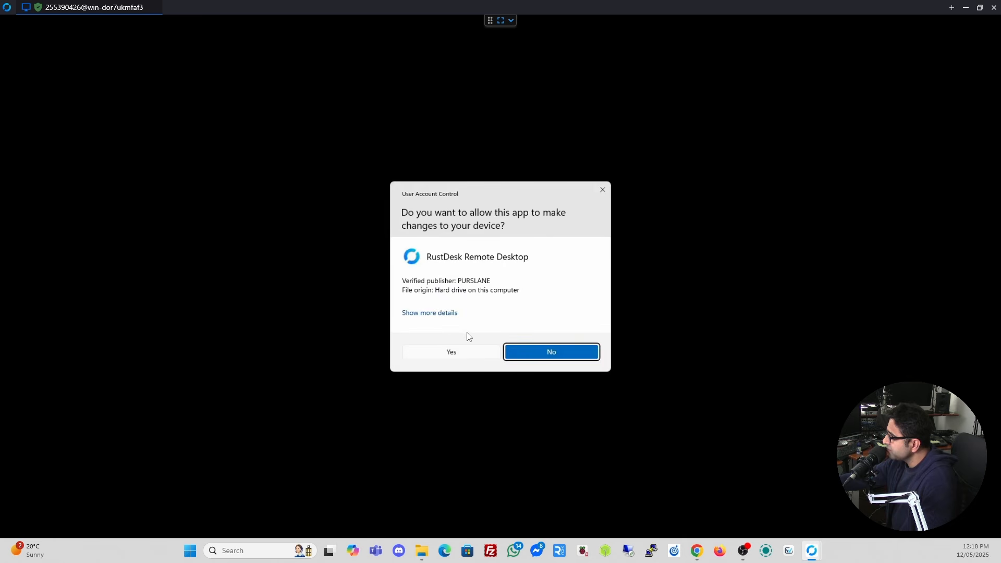
pyautogui.click(447, 351)
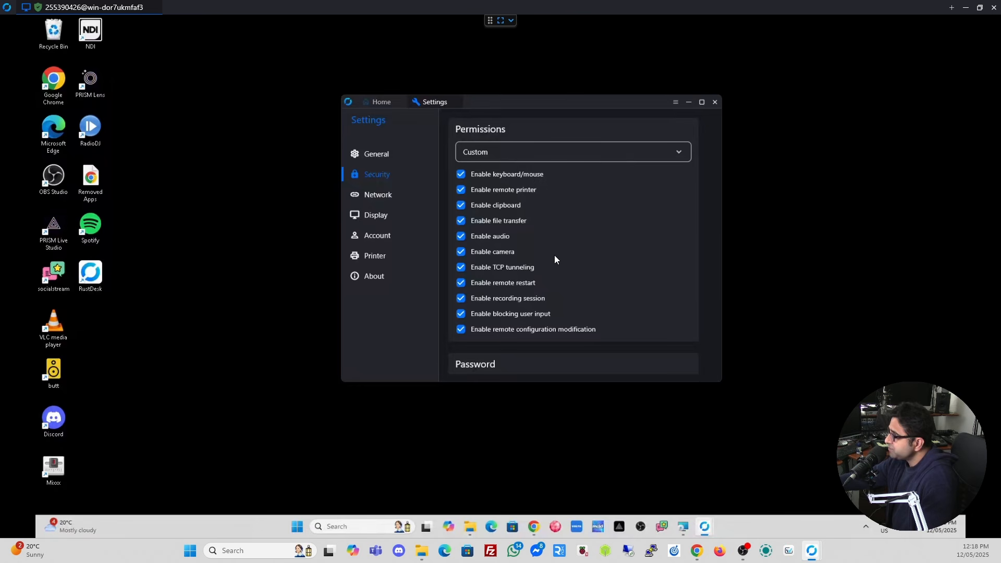
# Scroll through the Security settings and move the RustDesk window up and left.
pyautogui.scroll(-3, 572, 219)
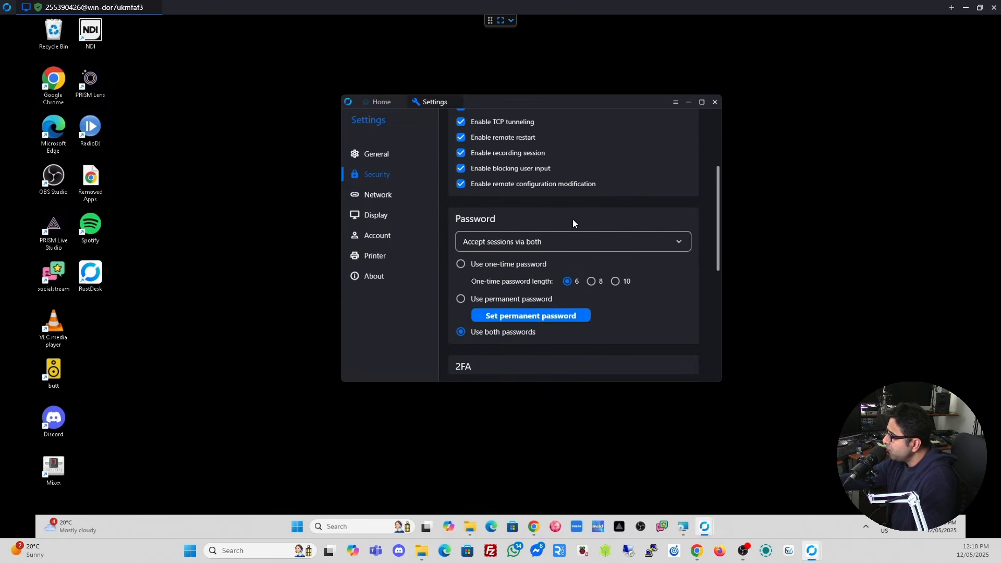
pyautogui.scroll(3, 572, 223)
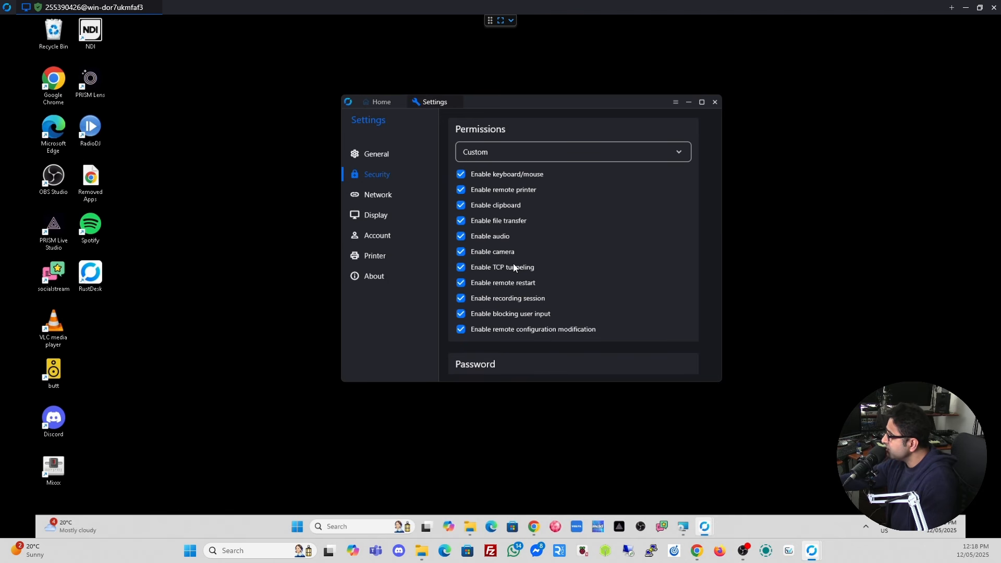
pyautogui.scroll(-6, 577, 251)
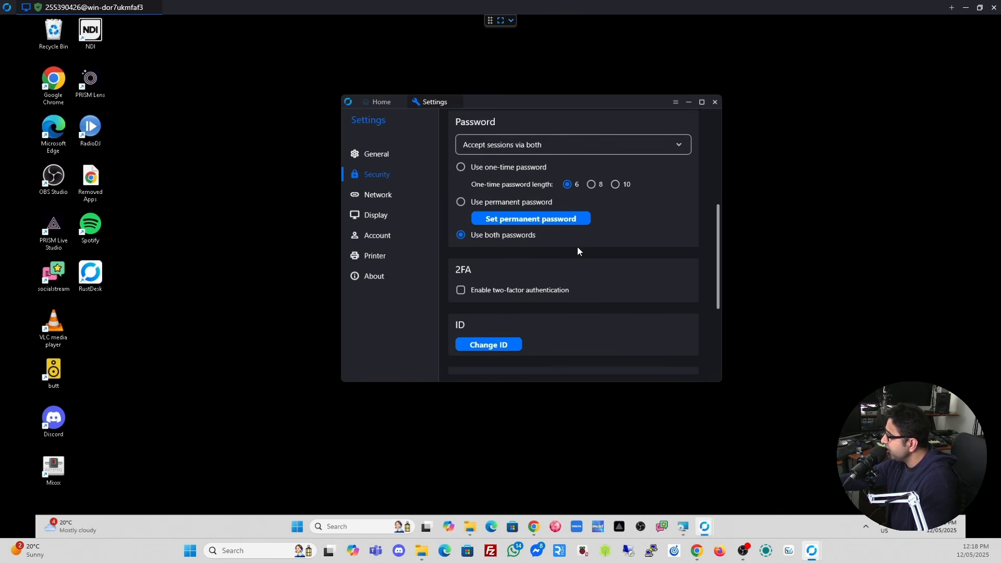
pyautogui.scroll(7, 577, 251)
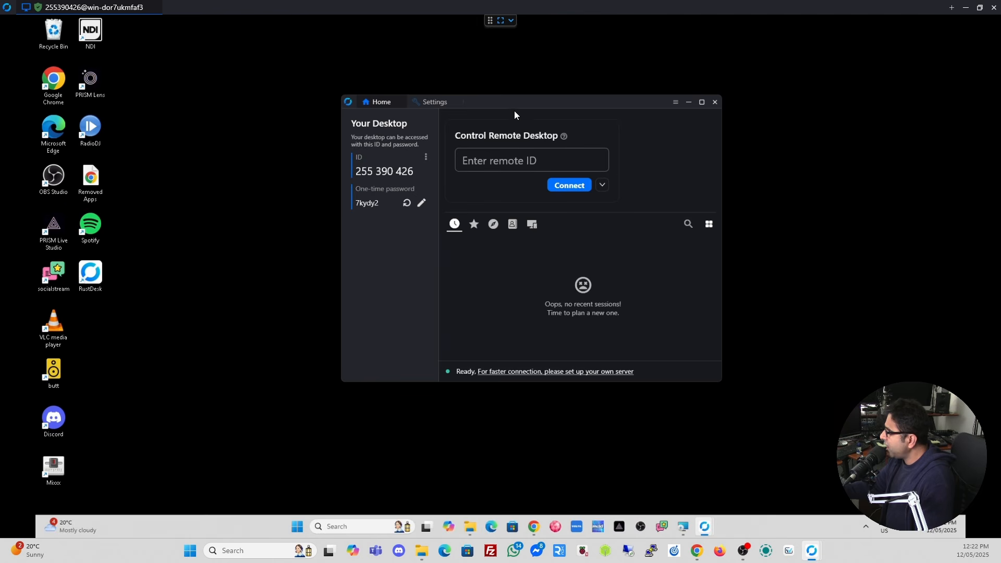
pyautogui.moveTo(527, 102)
pyautogui.mouseDown()
pyautogui.moveTo(487, 77)
pyautogui.moveTo(530, 115)
pyautogui.mouseUp()
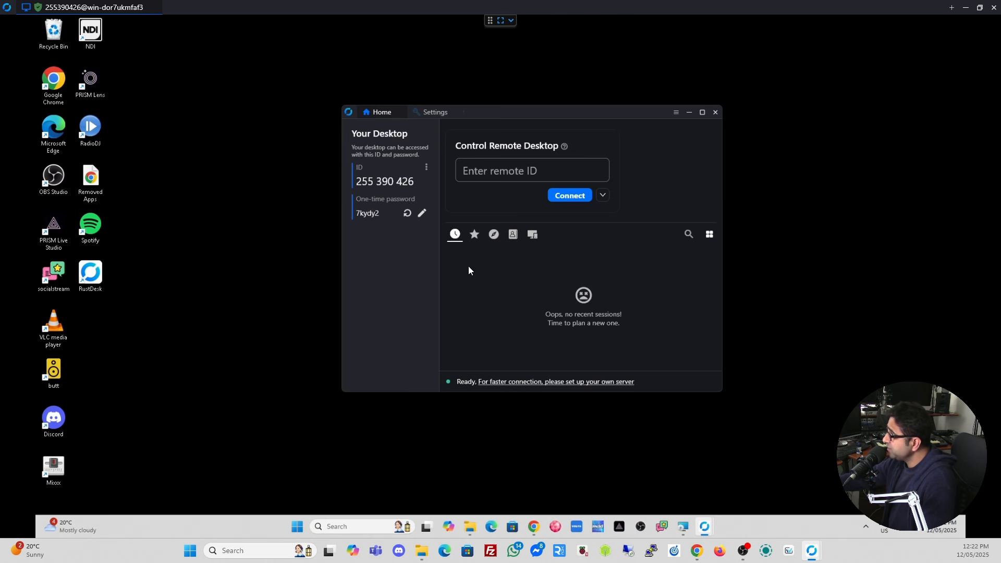
# Open the remote PC's RustDesk settings and look over the General page.
pyautogui.click(426, 168)
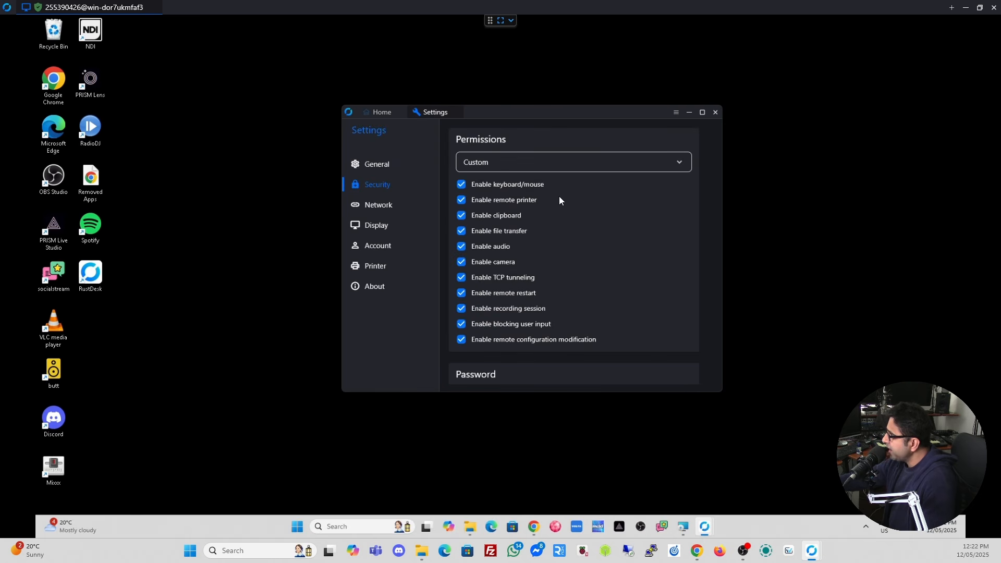
pyautogui.click(379, 165)
pyautogui.scroll(-3, 548, 221)
pyautogui.scroll(3, 549, 221)
# Review the Security page, then show the Network page with ID/Relay server and proxy options.
pyautogui.click(379, 188)
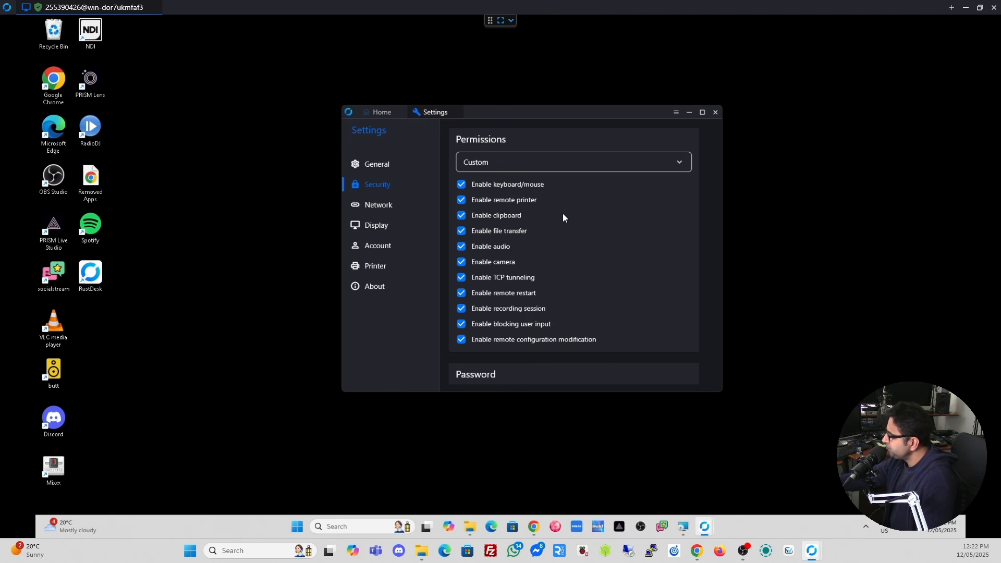
pyautogui.scroll(-2, 563, 214)
pyautogui.scroll(-3, 563, 217)
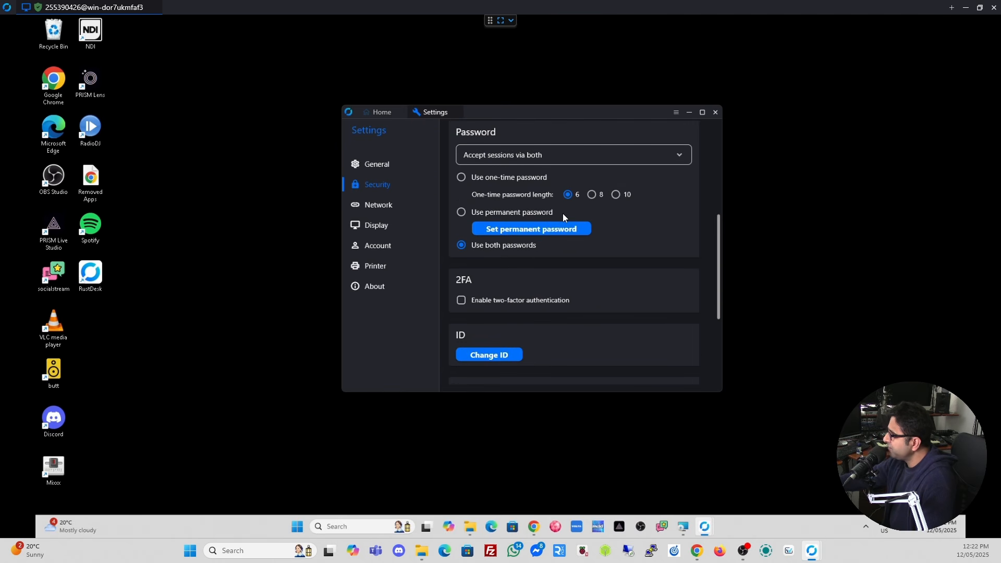
pyautogui.scroll(-3, 562, 214)
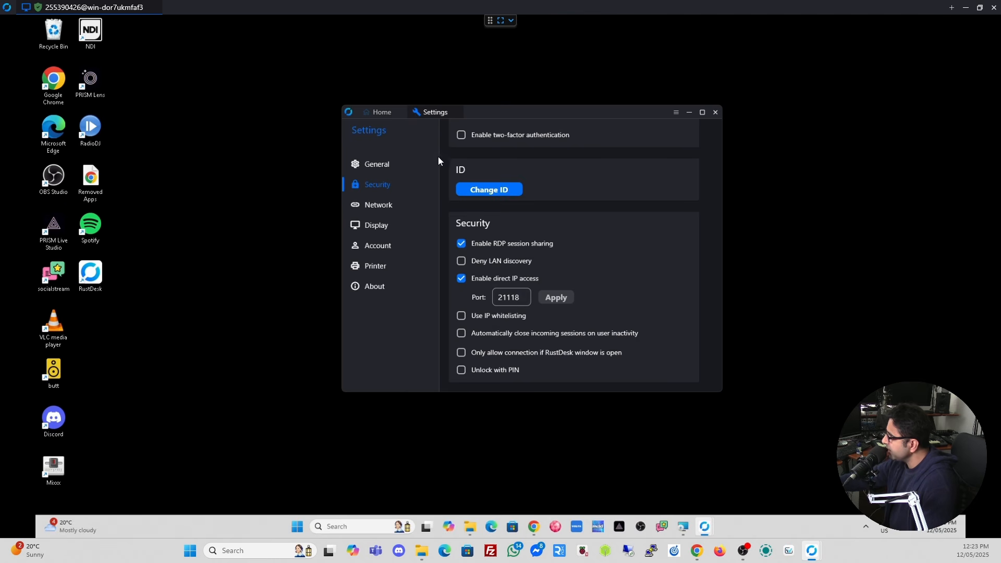
pyautogui.scroll(10, 543, 266)
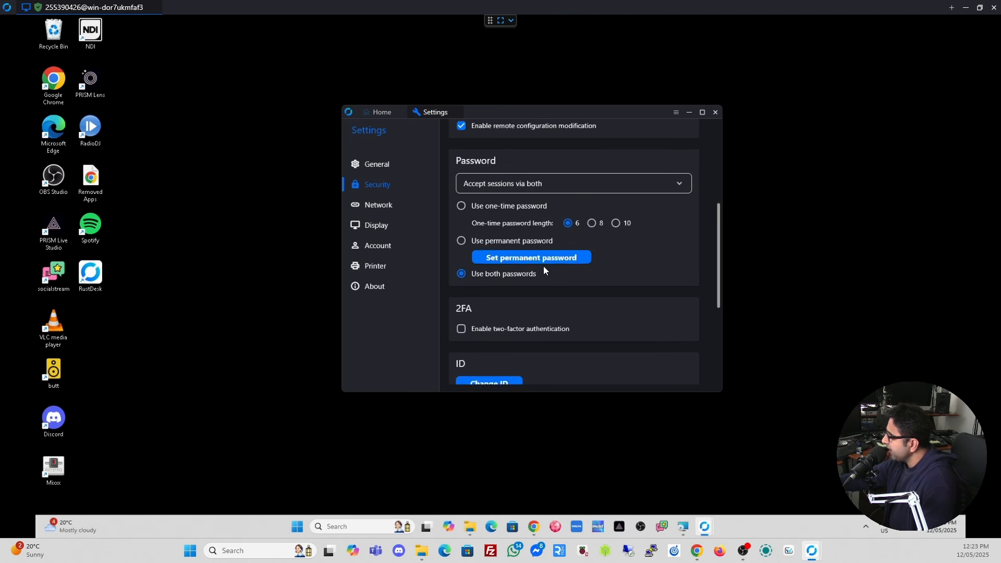
pyautogui.scroll(1, 543, 270)
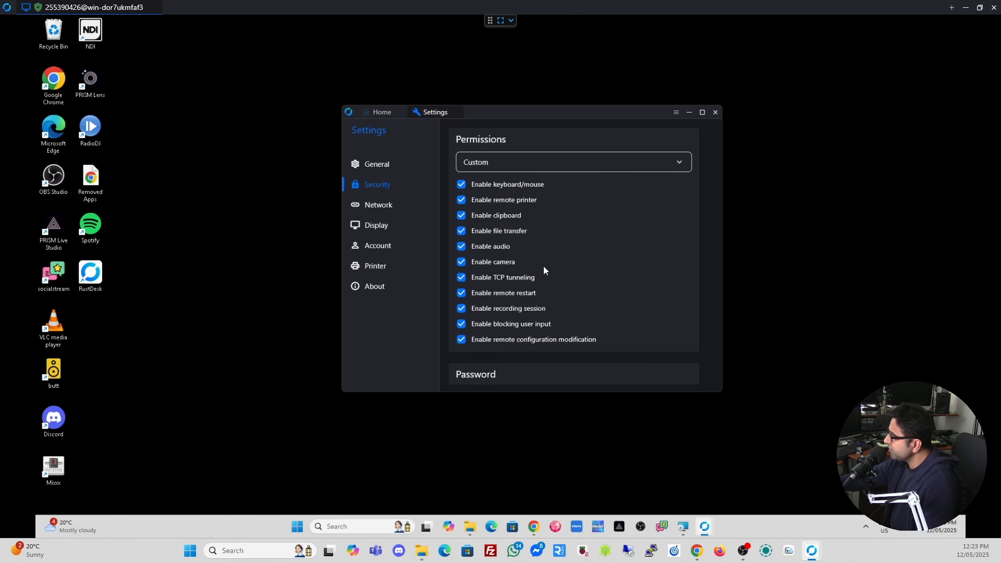
pyautogui.click(370, 208)
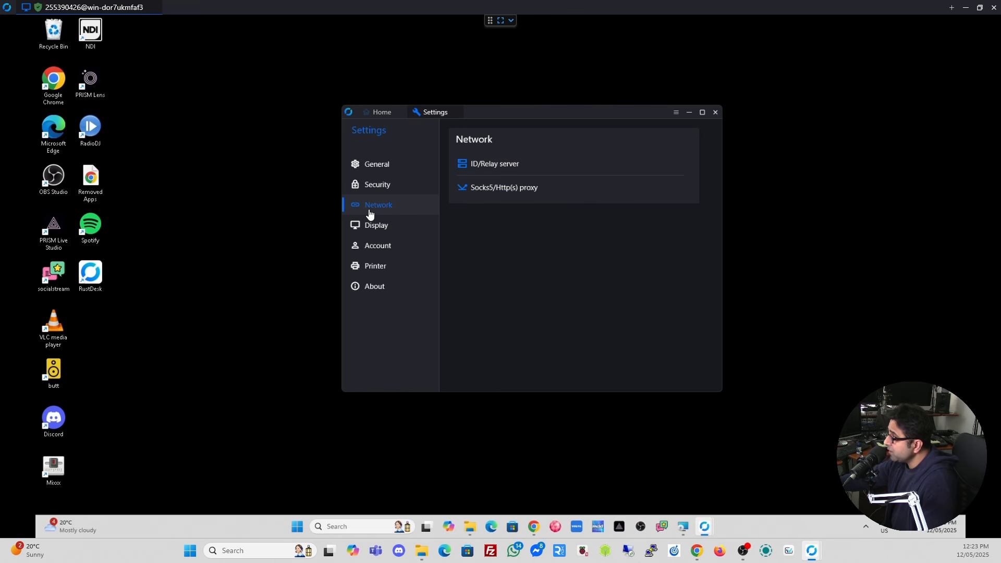
# Check the empty ID/Relay server fields, cancel the dialog, and return to Home.
pyautogui.click(483, 162)
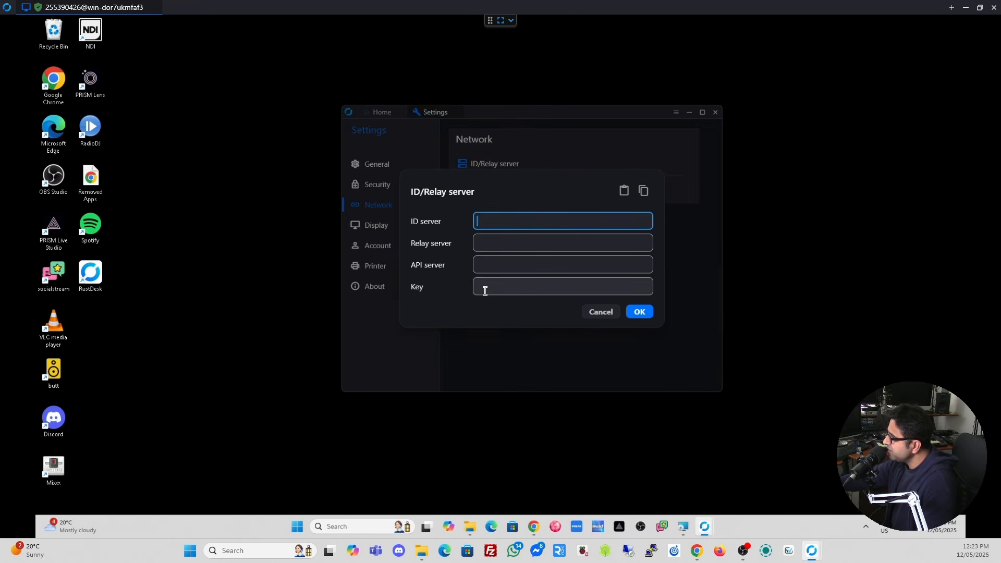
pyautogui.click(596, 313)
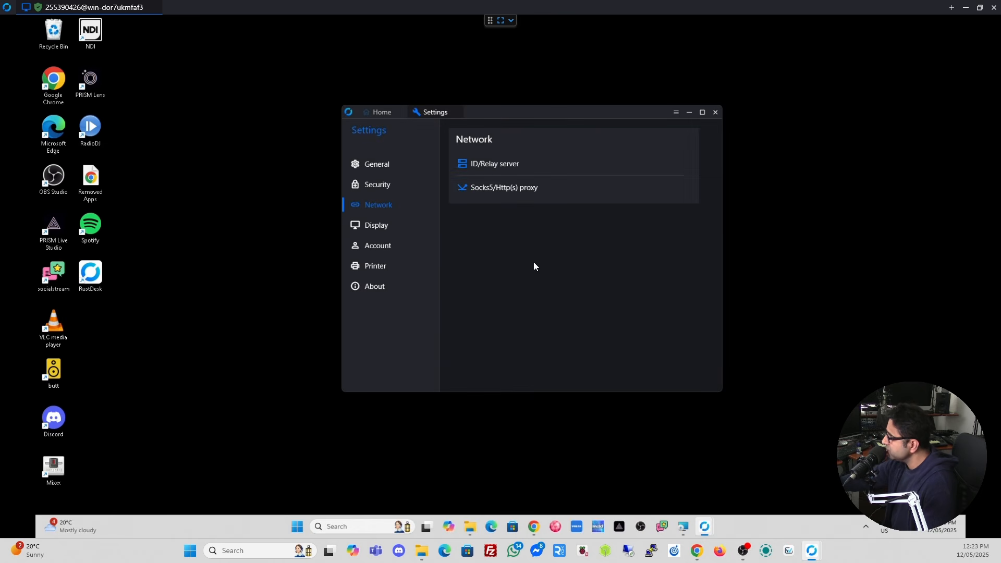
pyautogui.click(376, 113)
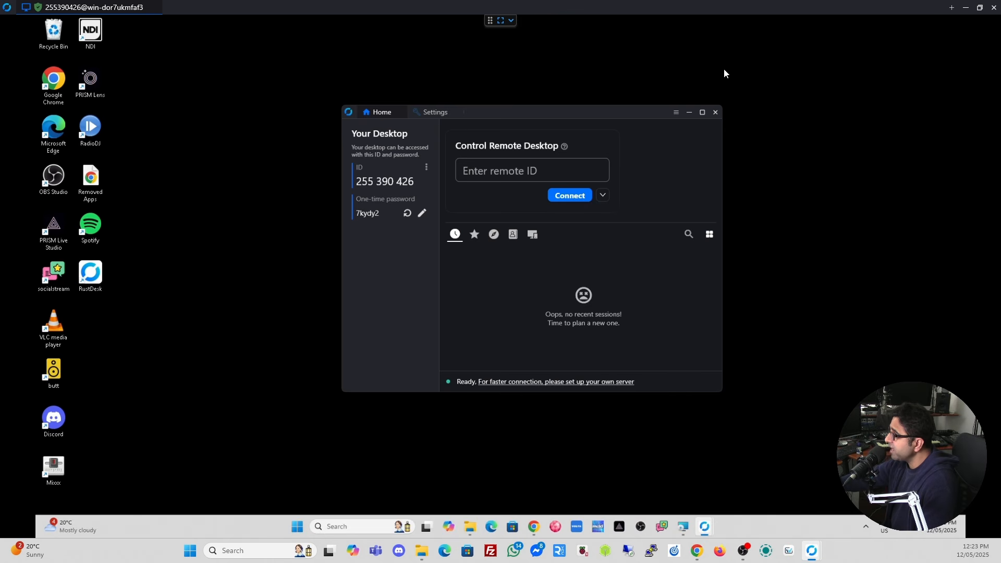
# Close the Windows PC session and replace the old ID with the address 192.168.8.115.
pyautogui.click(994, 9)
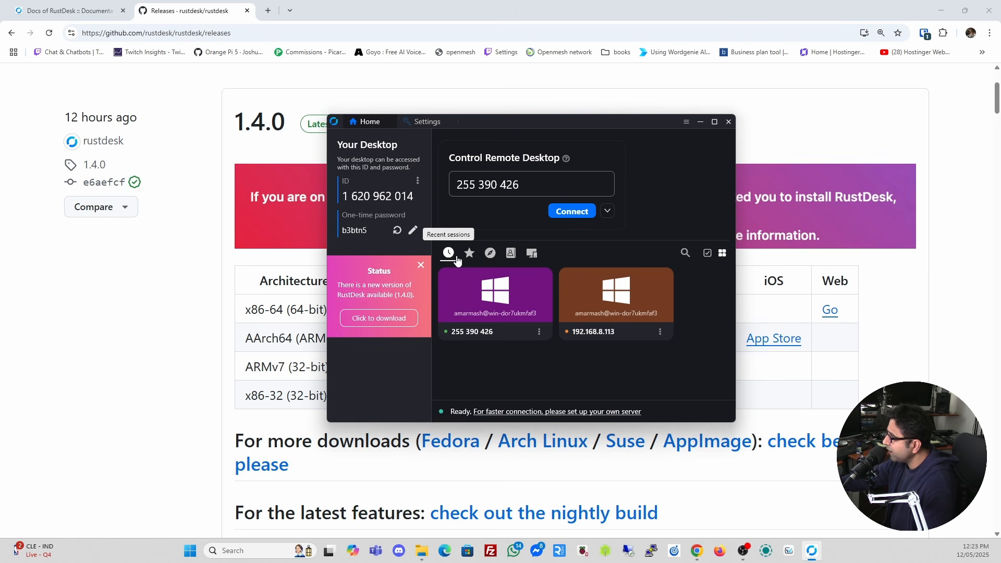
pyautogui.tripleClick(530, 188)
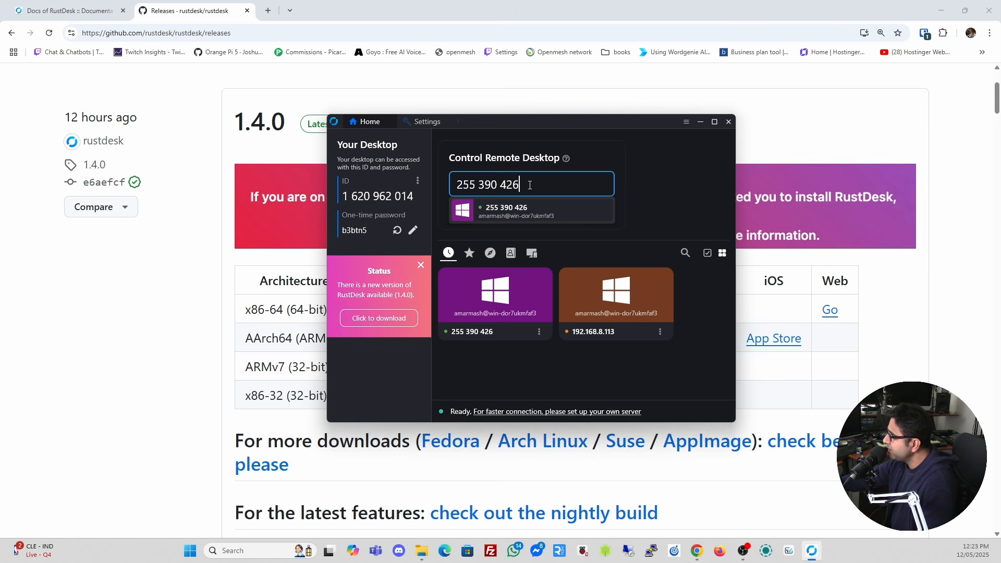
pyautogui.press('BackSpace')
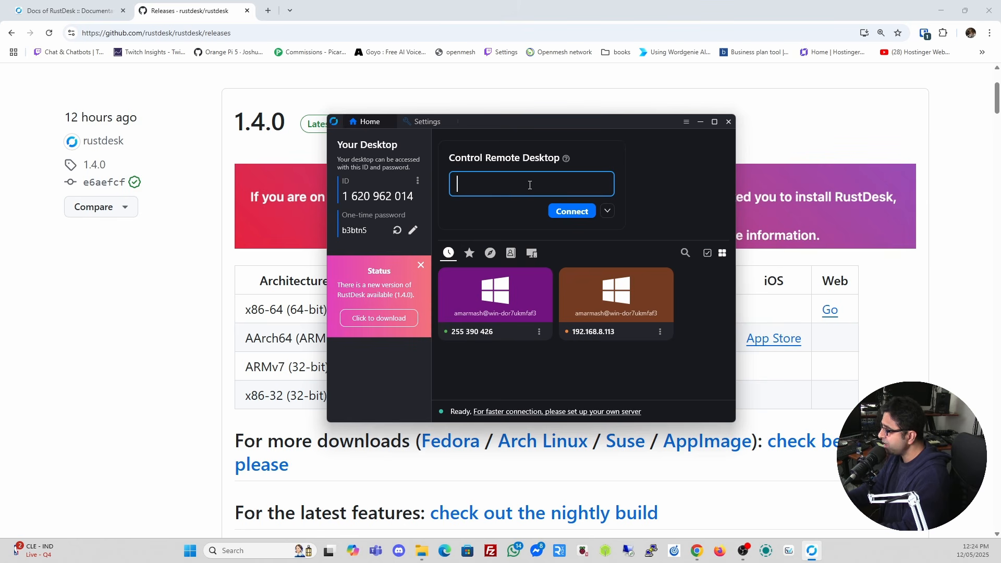
pyautogui.write('192')
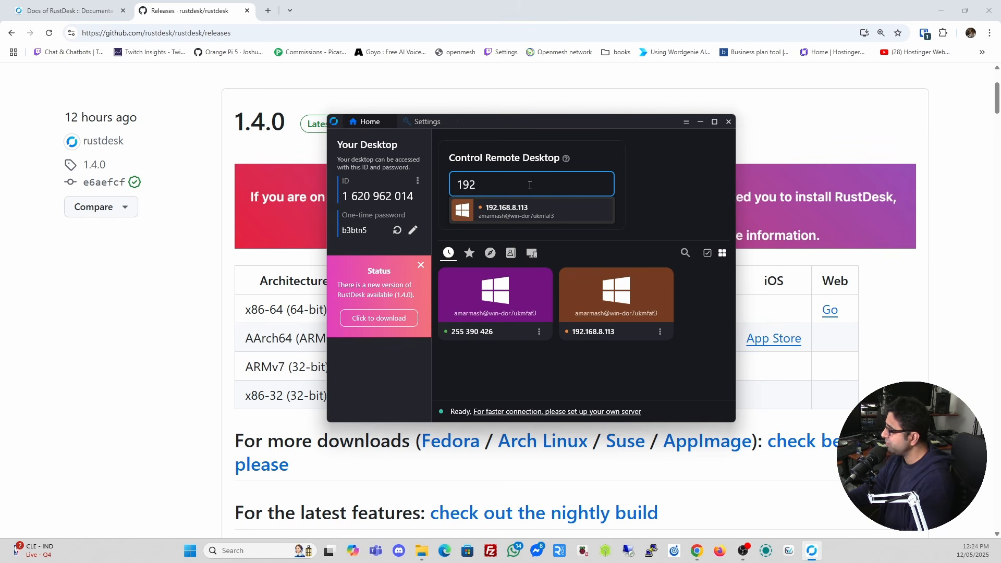
pyautogui.write('.168.8.115')
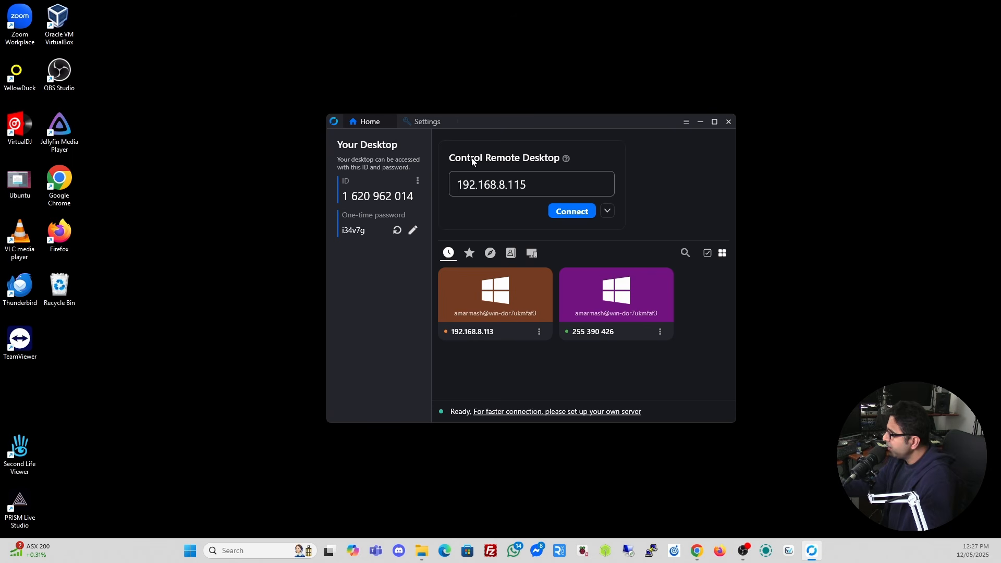
# Connect directly to 192.168.8.115 by IP, entering the remote machine's password.
pyautogui.click(571, 213)
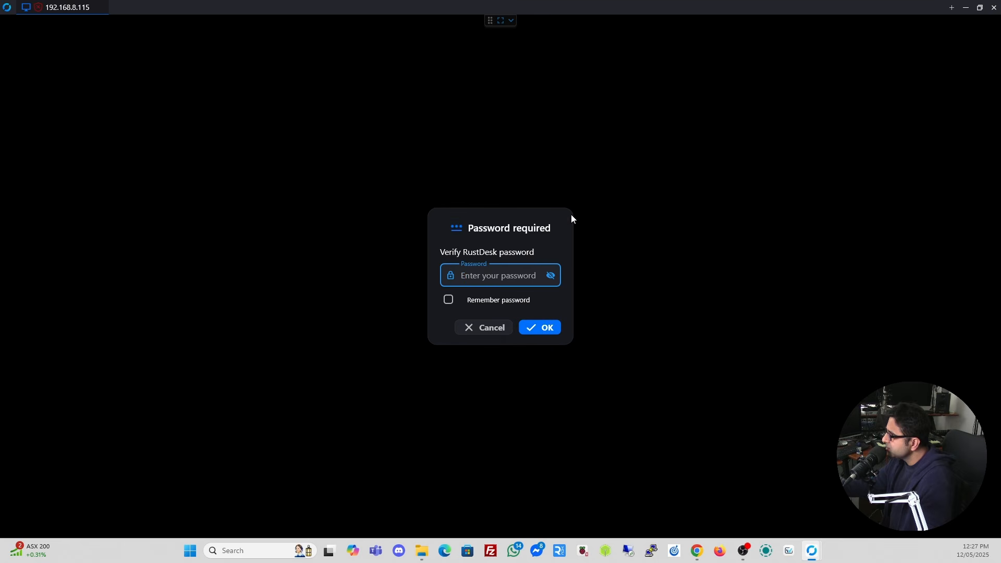
pyautogui.click(492, 275)
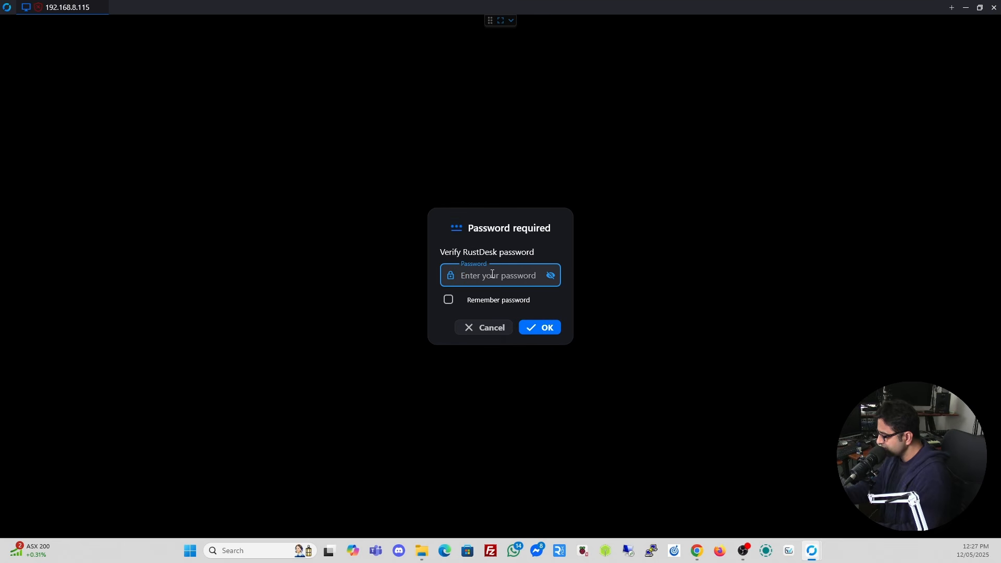
pyautogui.write('••••••••')
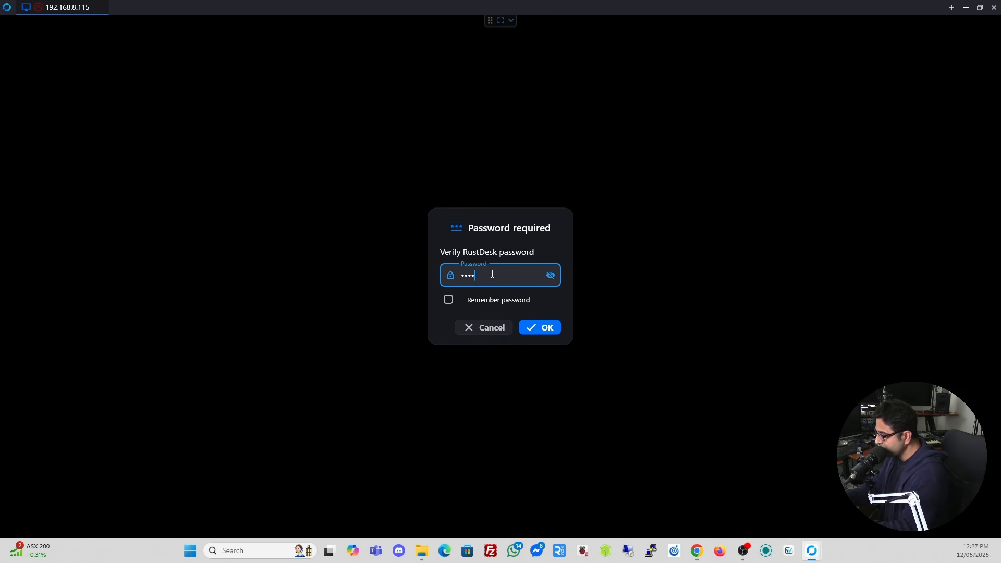
pyautogui.write('•')
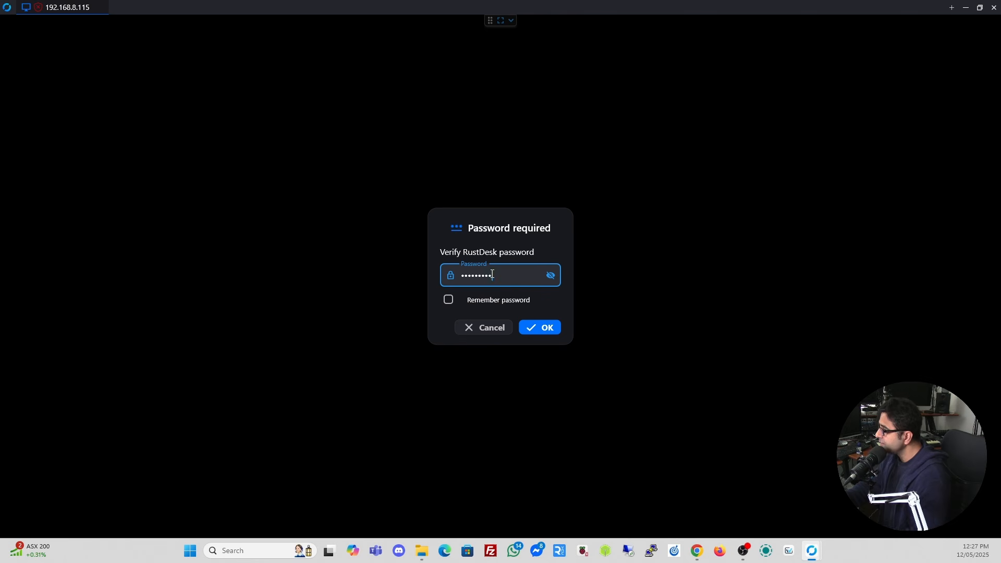
pyautogui.click(533, 328)
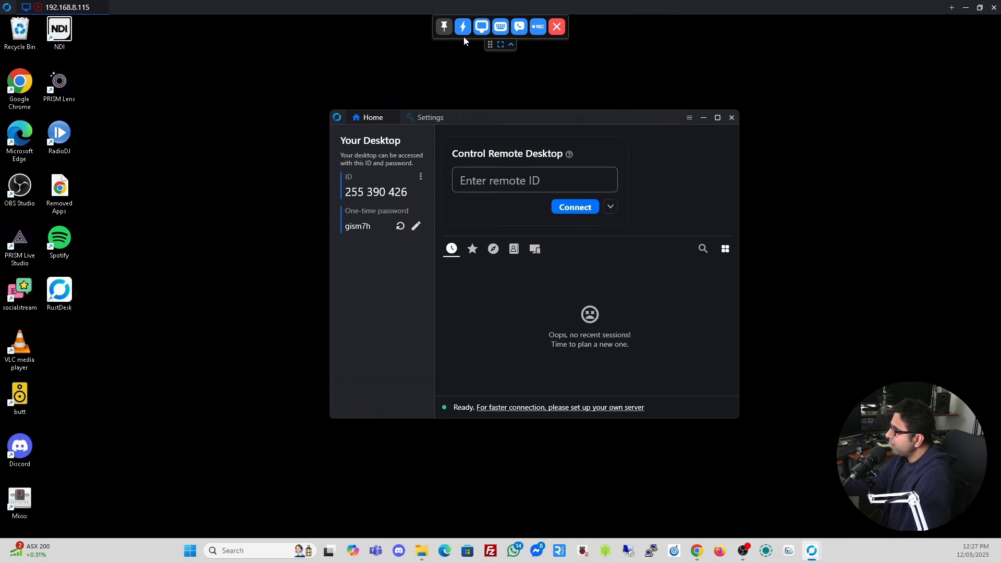
# Switch the session to Scale adaptive and move the remote RustDesk window up and right.
pyautogui.moveTo(518, 113)
pyautogui.mouseDown()
pyautogui.moveTo(606, 90)
pyautogui.moveTo(519, 123)
pyautogui.mouseUp()
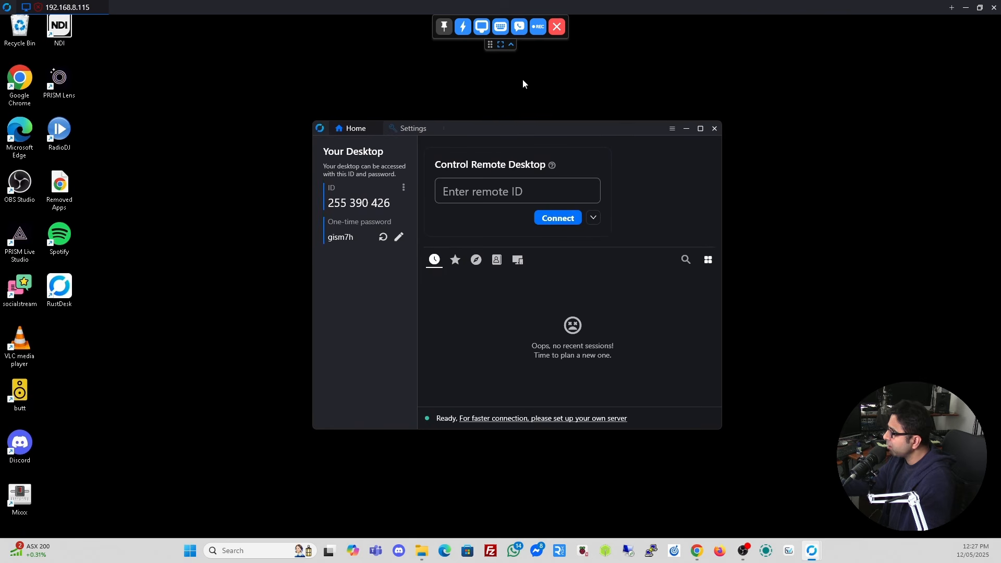
pyautogui.click(485, 28)
pyautogui.click(504, 57)
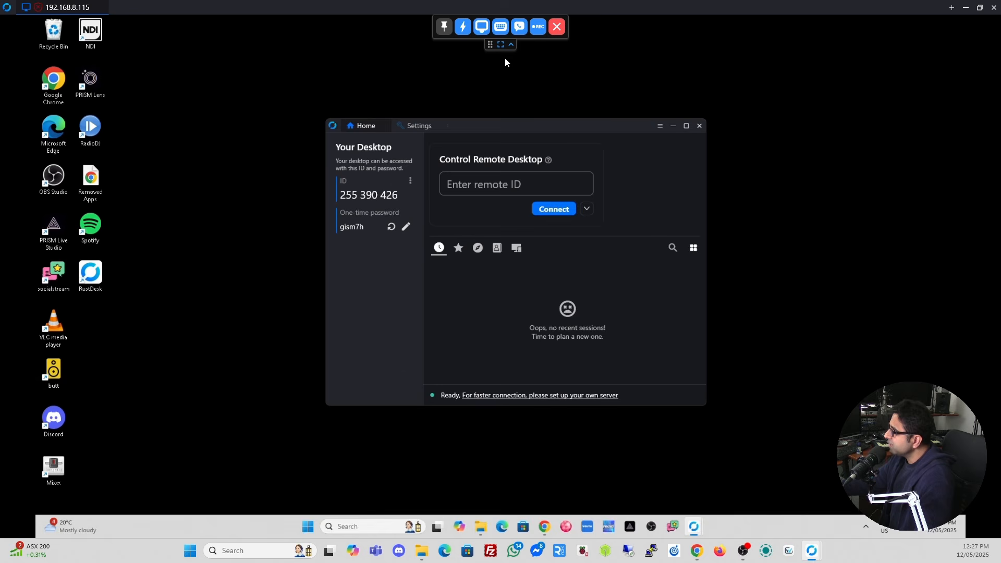
pyautogui.moveTo(573, 126); pyautogui.dragTo(590, 104)
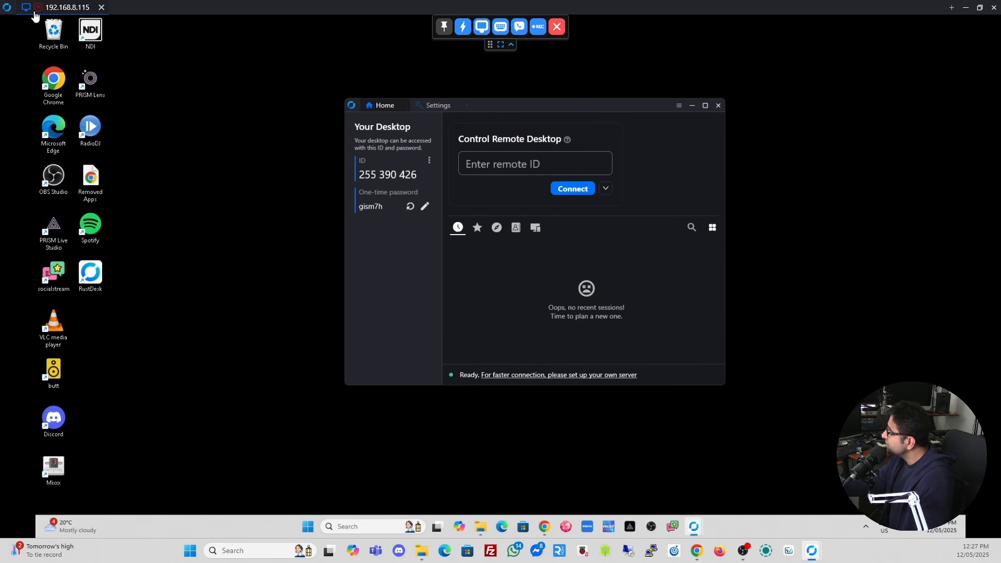
pyautogui.moveTo(40, 9)
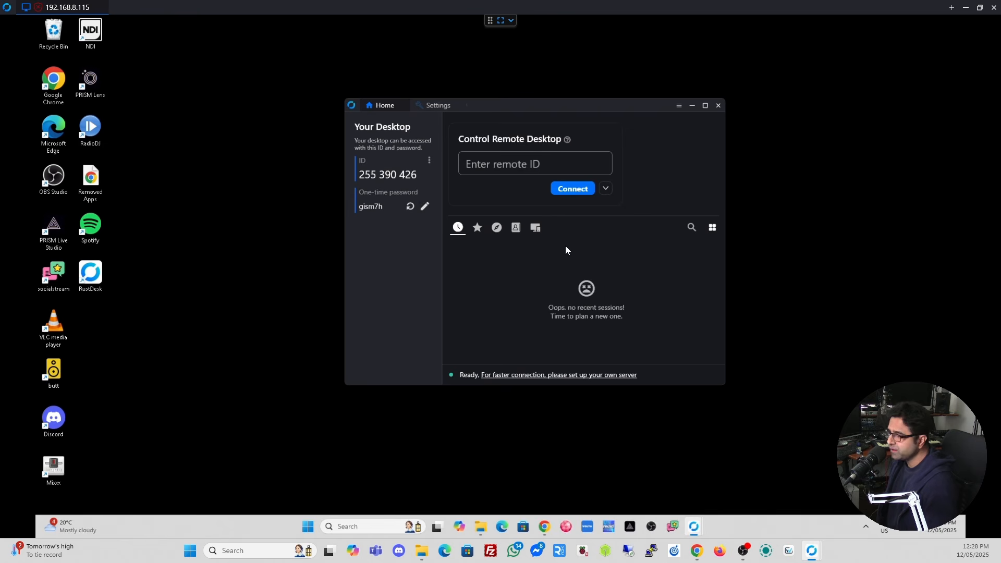
# On the remote PC, confirm Security shows direct IP access on port 21118, then return Home.
pyautogui.click(428, 163)
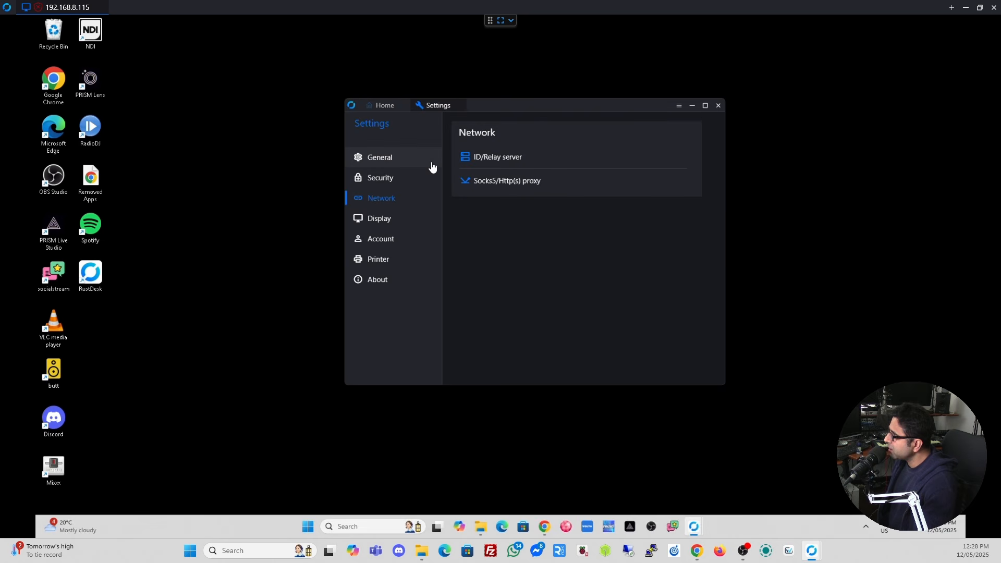
pyautogui.click(382, 180)
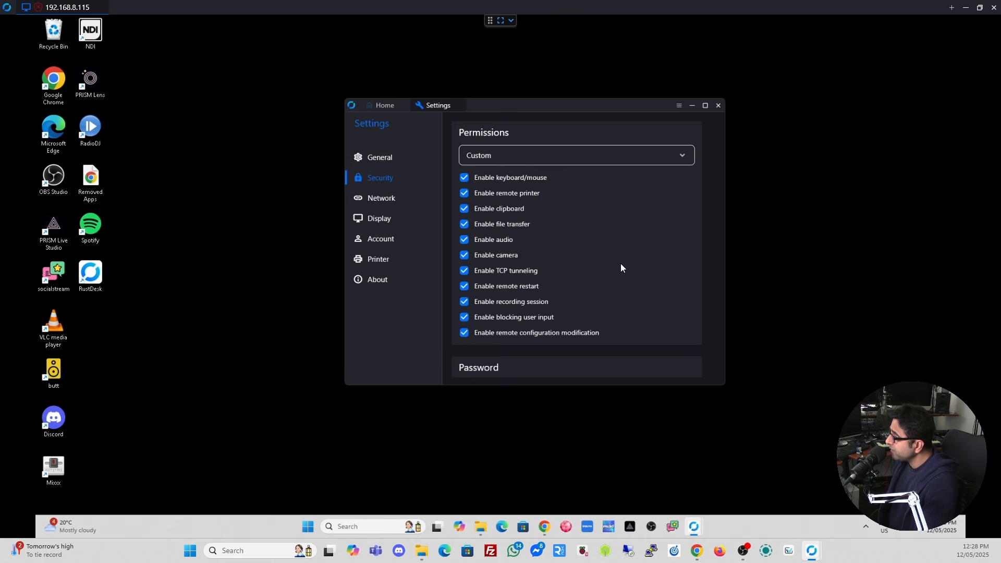
pyautogui.scroll(-5, 620, 263)
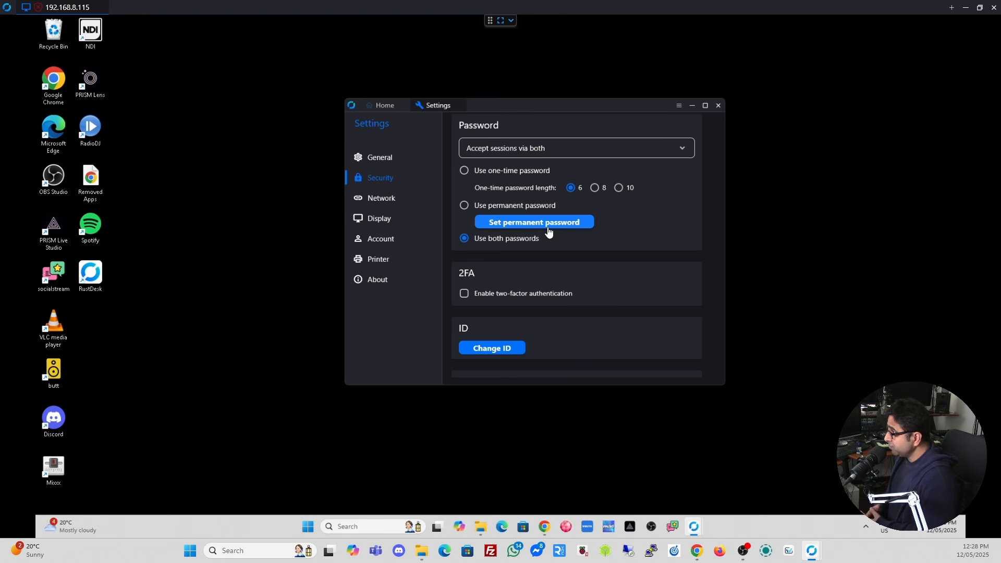
pyautogui.scroll(-3, 515, 229)
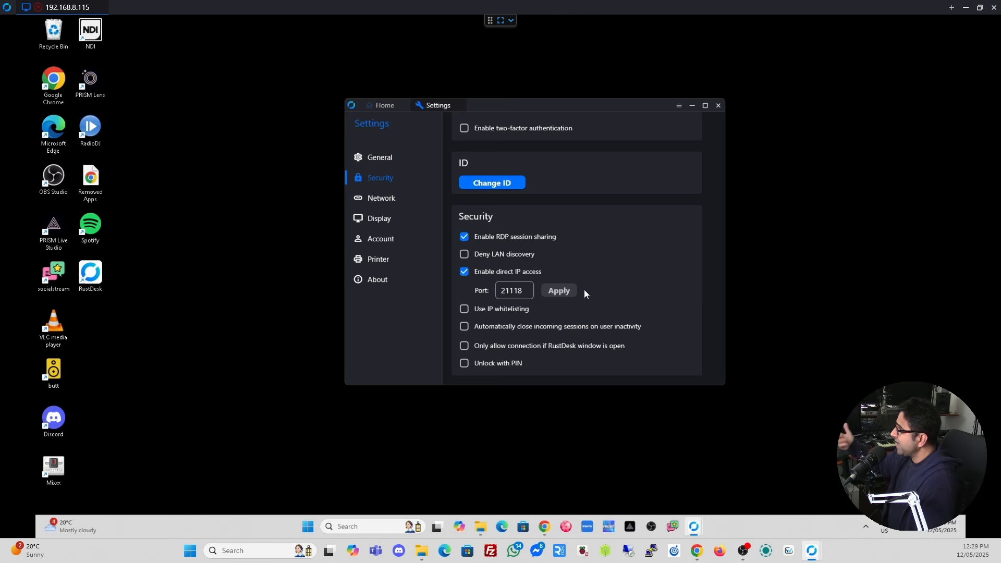
pyautogui.scroll(5, 584, 290)
pyautogui.scroll(3, 584, 292)
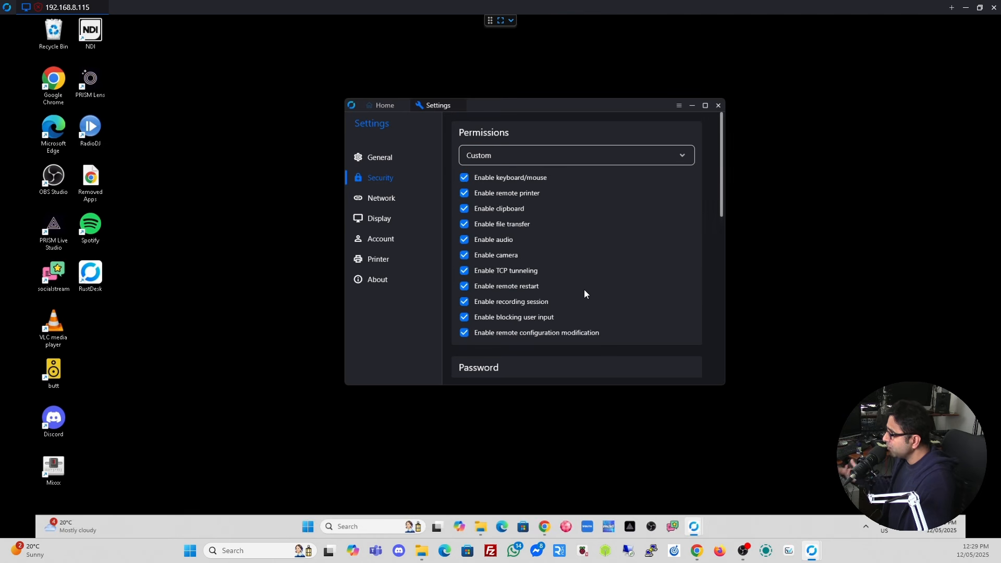
pyautogui.click(386, 108)
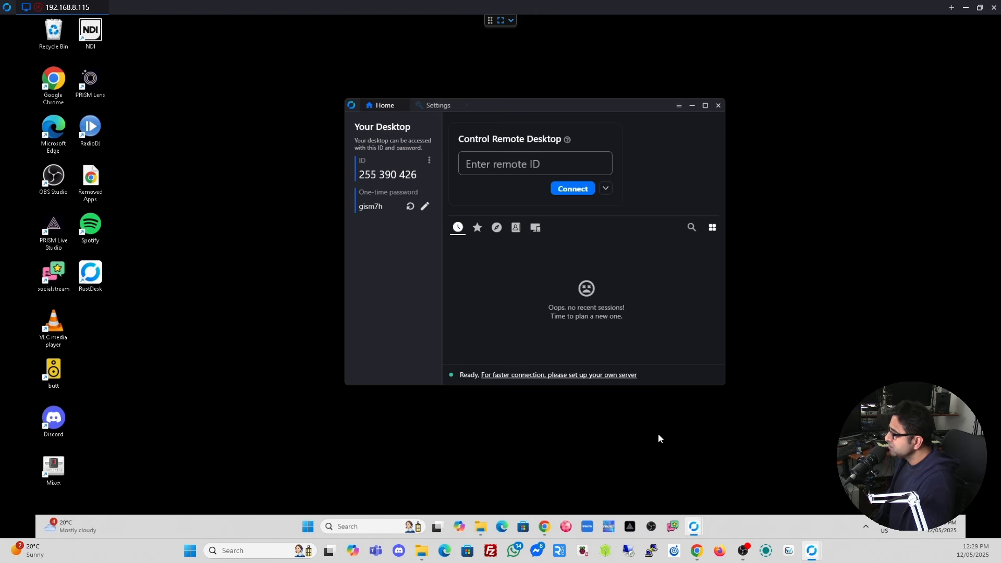
# Bring the local RustDesk window forward, check its Security settings, and return to Home.
pyautogui.moveTo(811, 552)
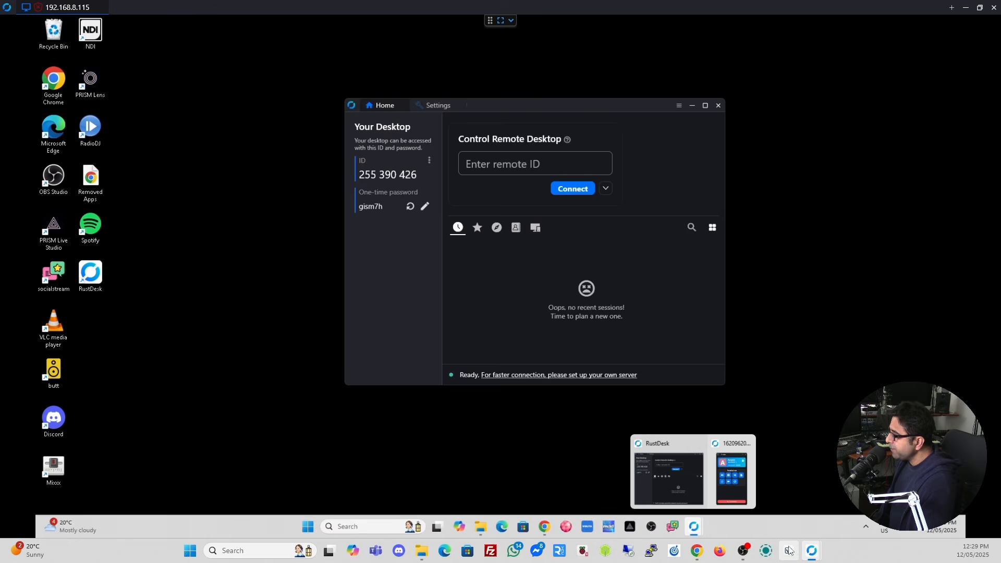
pyautogui.click(745, 494)
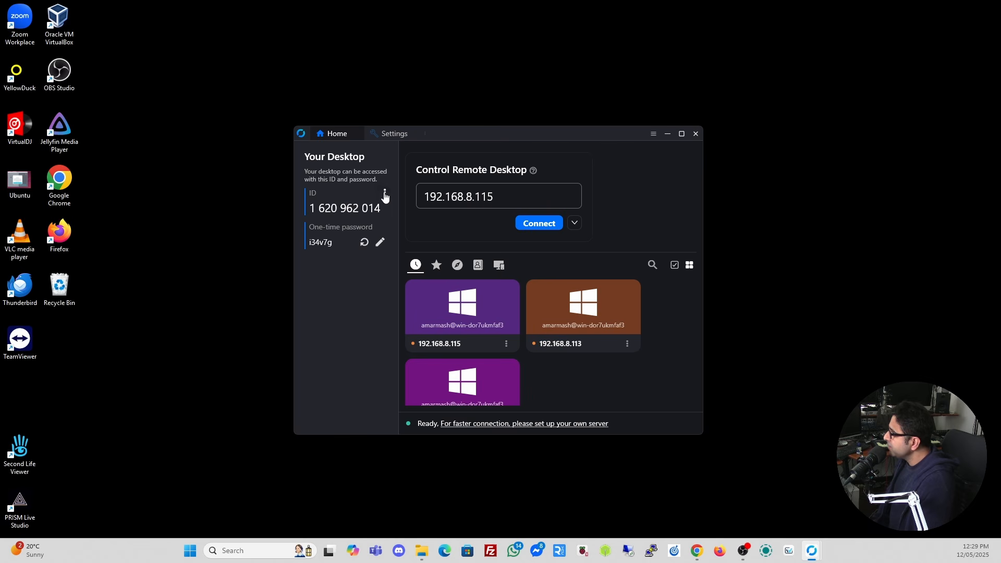
pyautogui.click(385, 195)
pyautogui.click(327, 212)
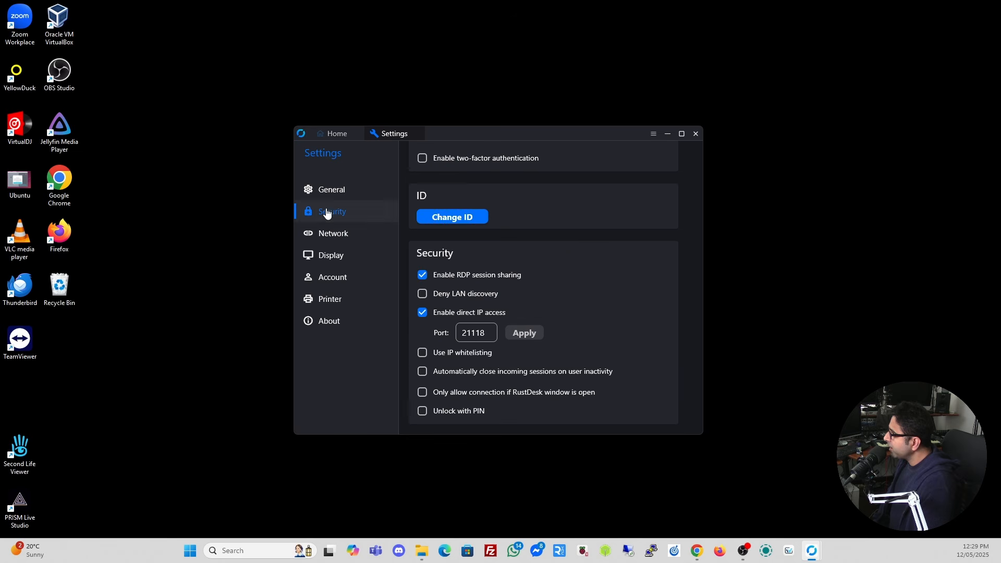
pyautogui.scroll(6, 567, 248)
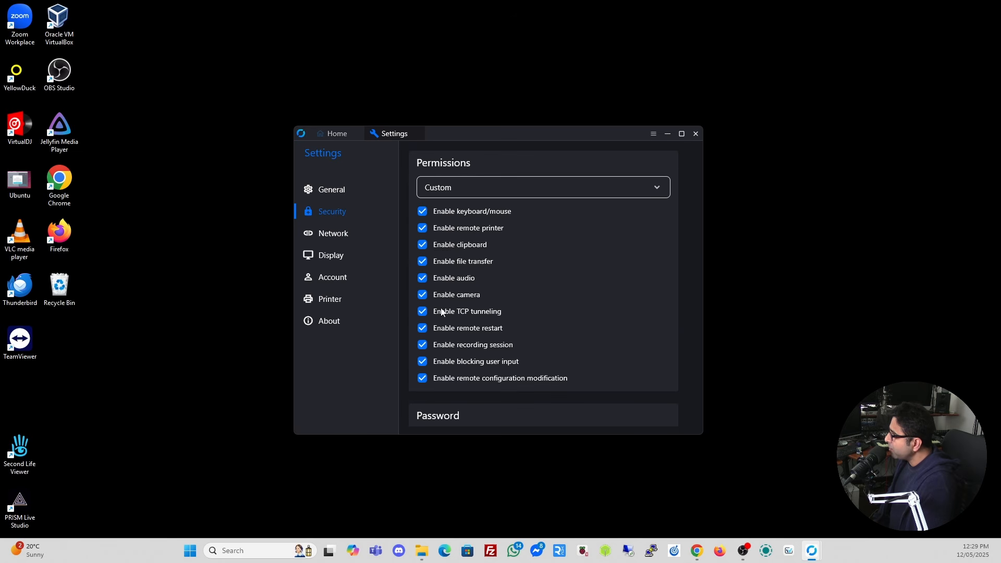
pyautogui.scroll(-8, 512, 192)
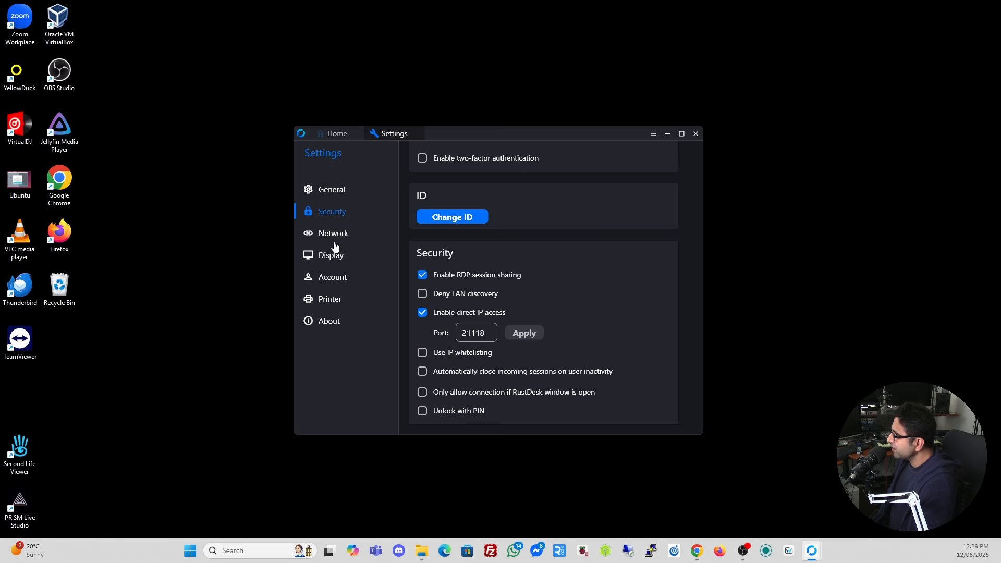
pyautogui.click(336, 134)
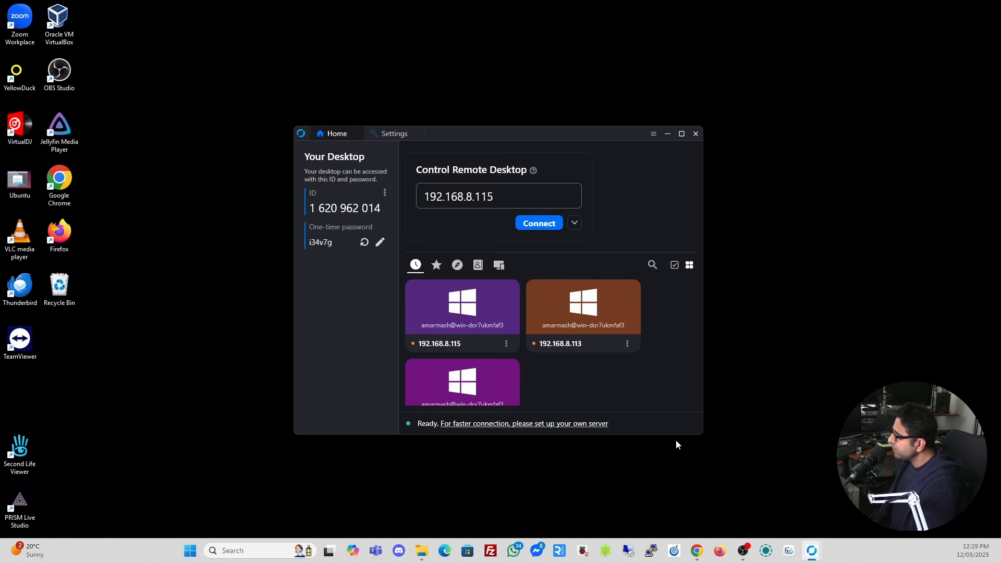
# Bring the remote session back and switch to the full-screen Ubuntu session with the jellyfish wallpaper.
pyautogui.moveTo(811, 550)
pyautogui.click(860, 493)
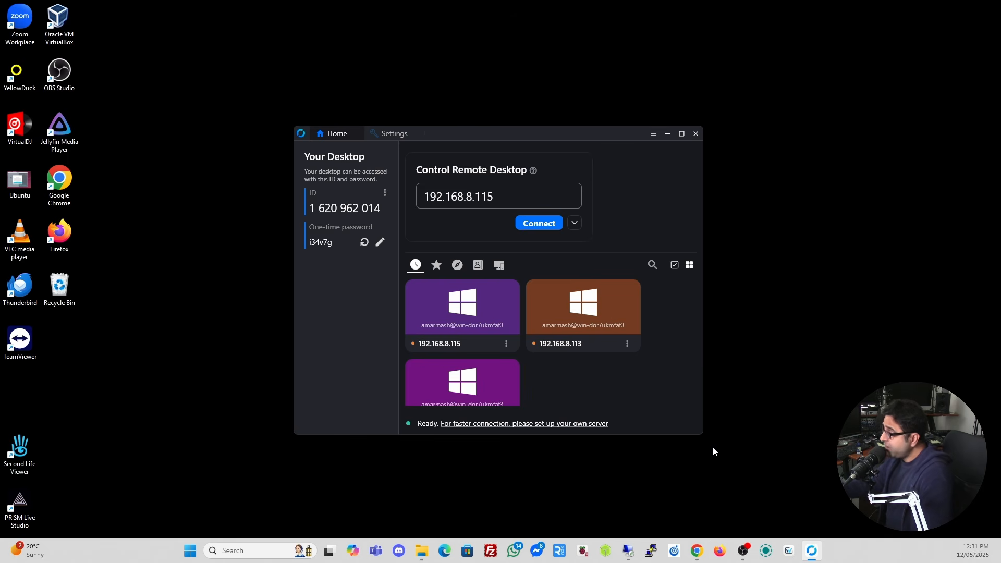
pyautogui.click(629, 551)
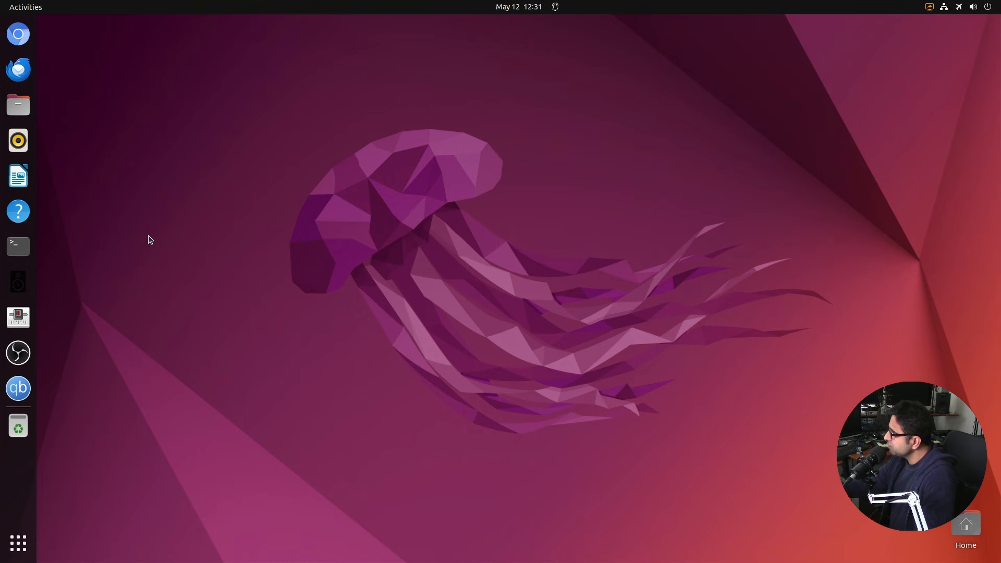
# Update Ubuntu and install the RustDesk 1.4.0 arm64 .deb in Terminal, then close it.
pyautogui.click(18, 246)
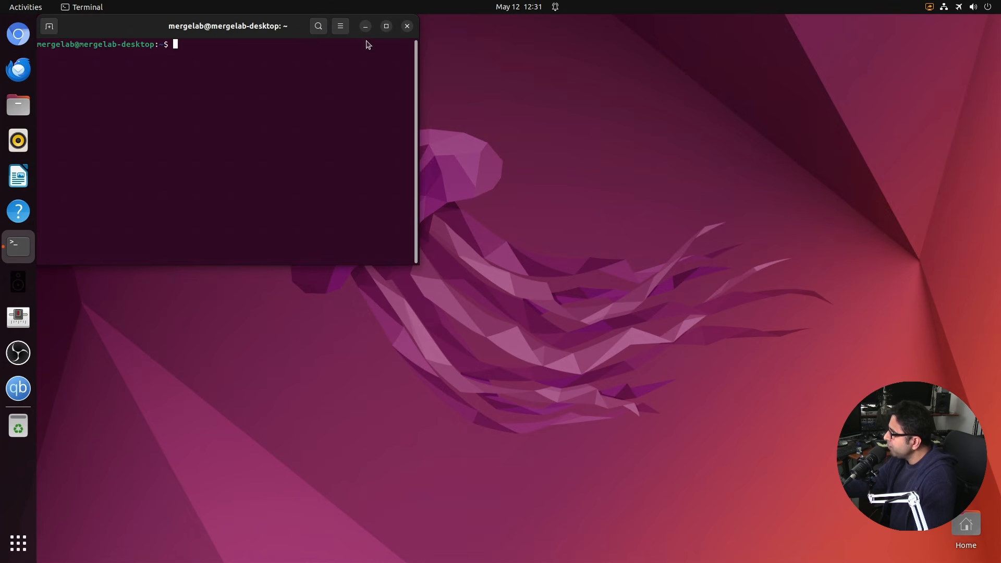
pyautogui.moveTo(266, 26); pyautogui.dragTo(633, 153)
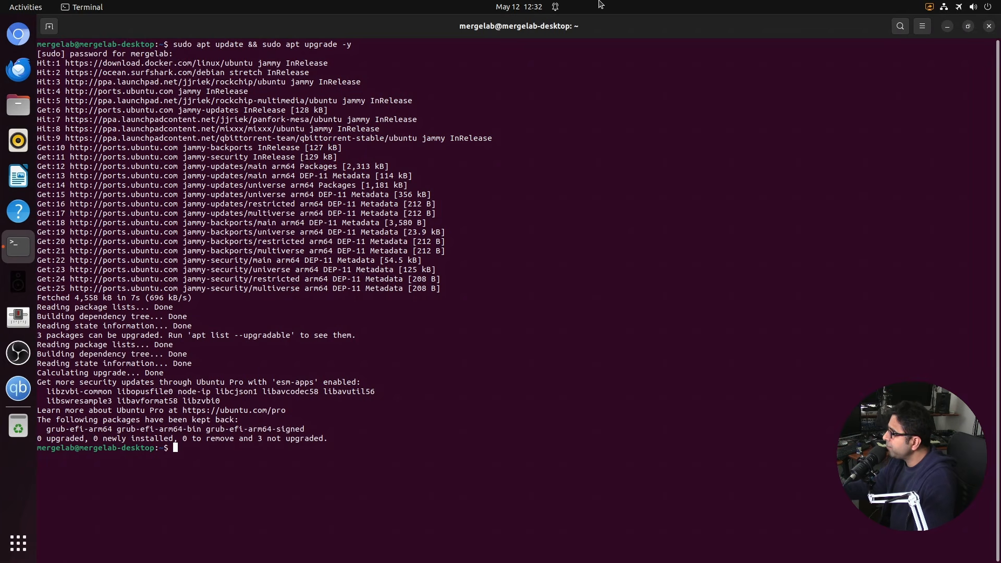
pyautogui.moveTo(602, 4)
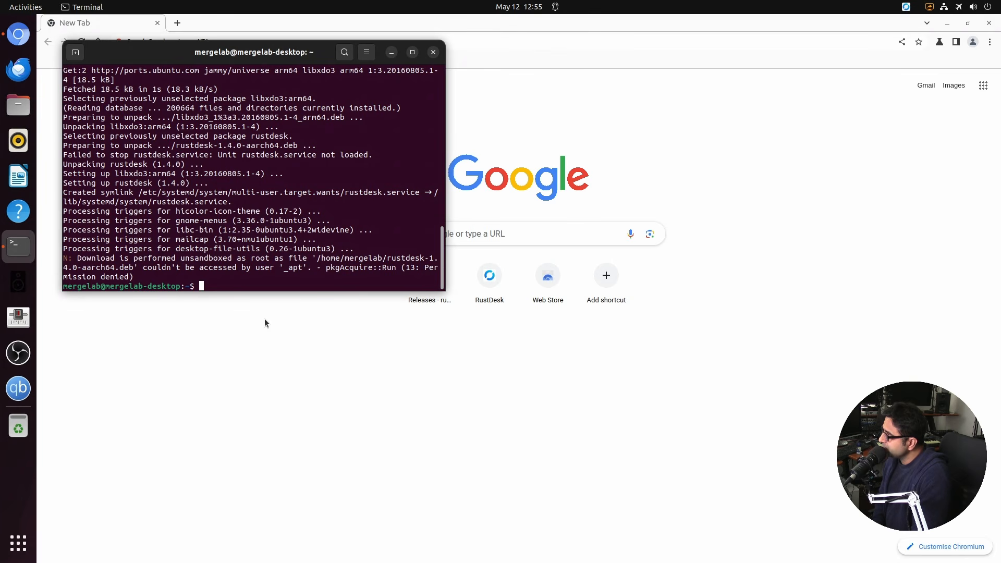
pyautogui.click(433, 52)
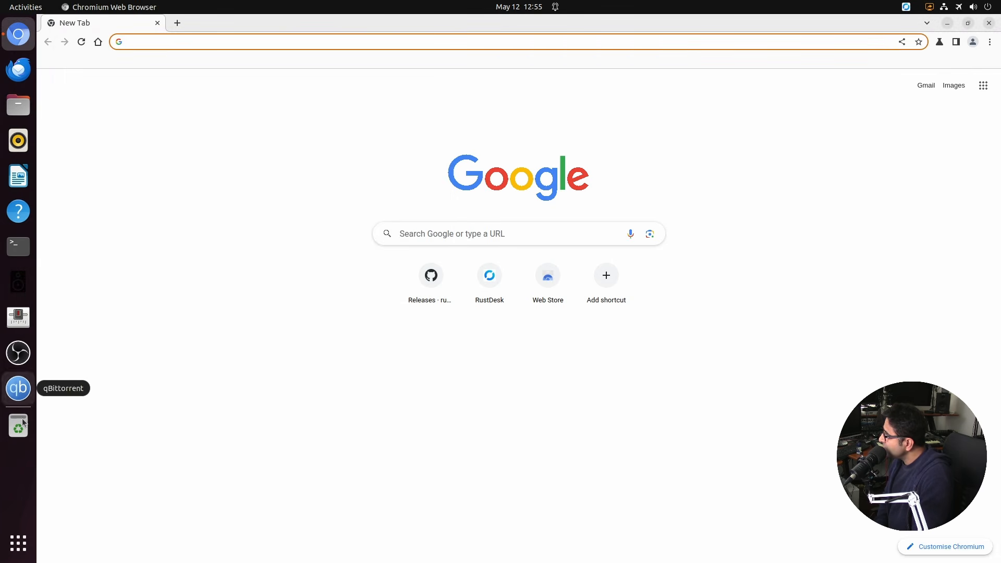
# Browse the Ubuntu app grid, then restart the machine from the system menu's power options.
pyautogui.click(17, 548)
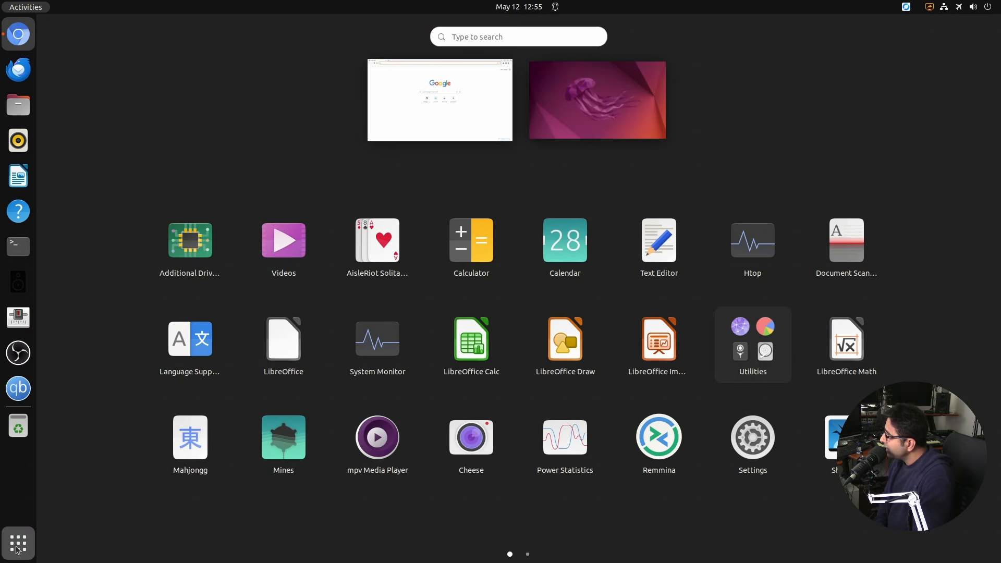
pyautogui.scroll(-1, 454, 330)
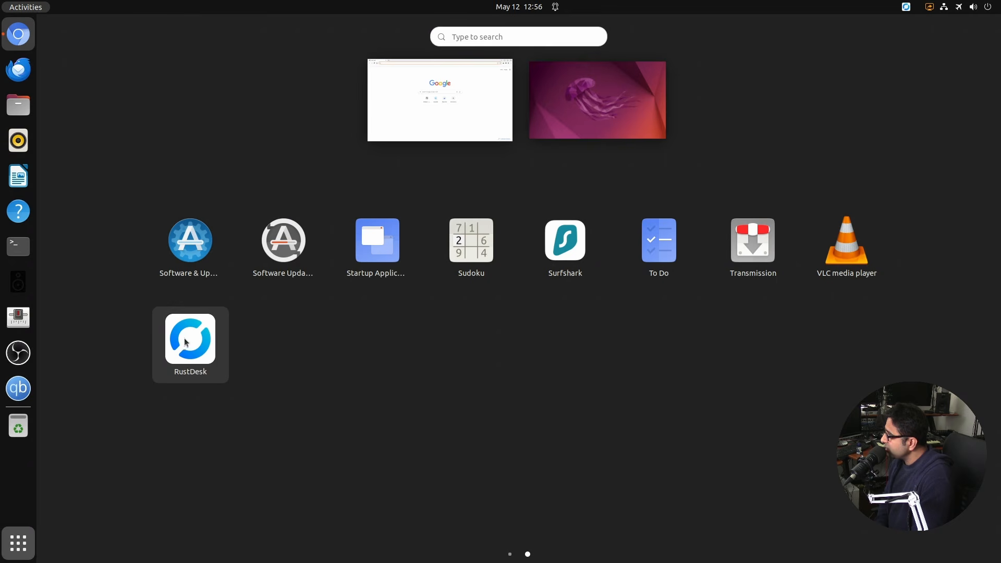
pyautogui.scroll(1, 259, 349)
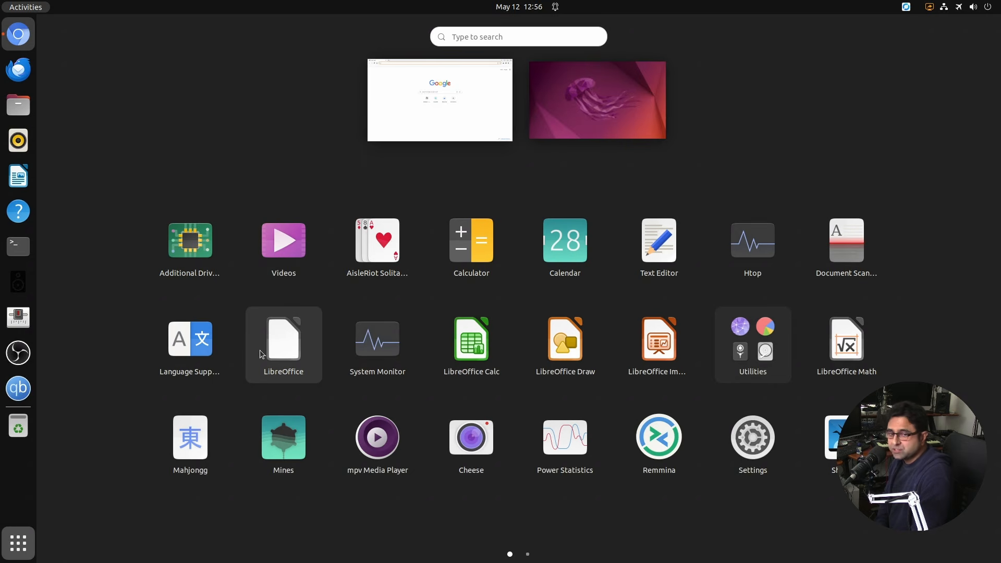
pyautogui.scroll(-1, 259, 350)
pyautogui.click(171, 337)
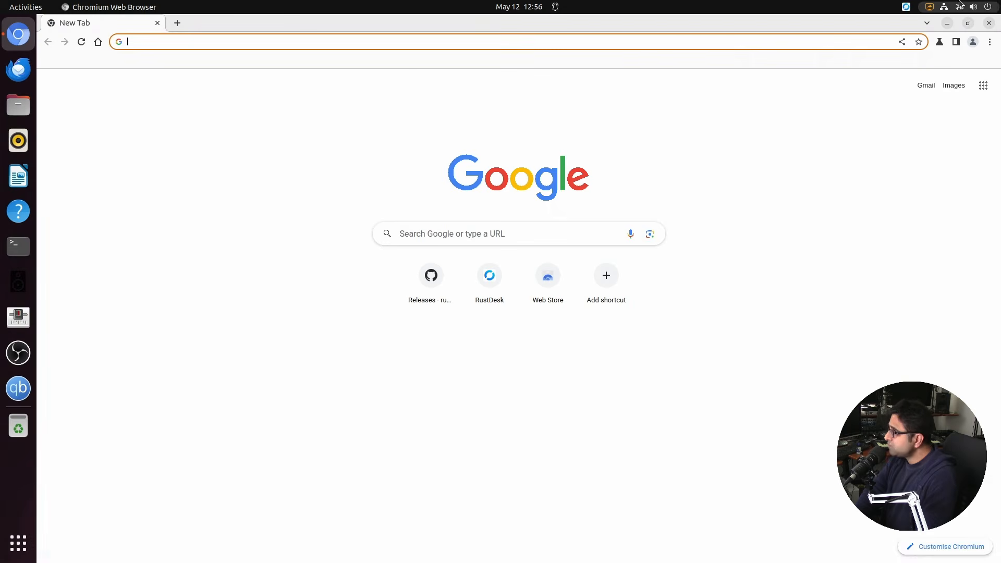
pyautogui.click(997, 4)
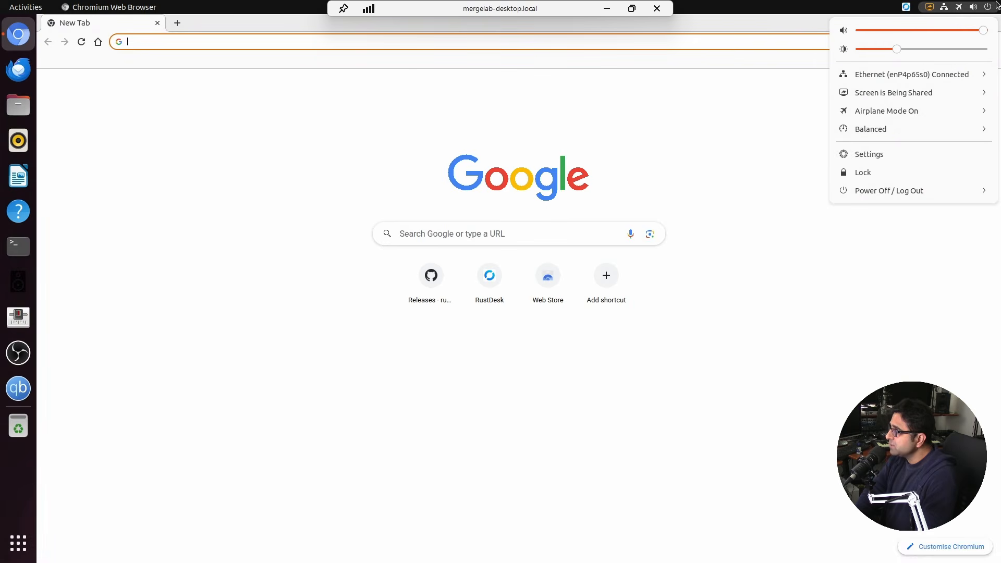
pyautogui.click(865, 190)
pyautogui.click(868, 226)
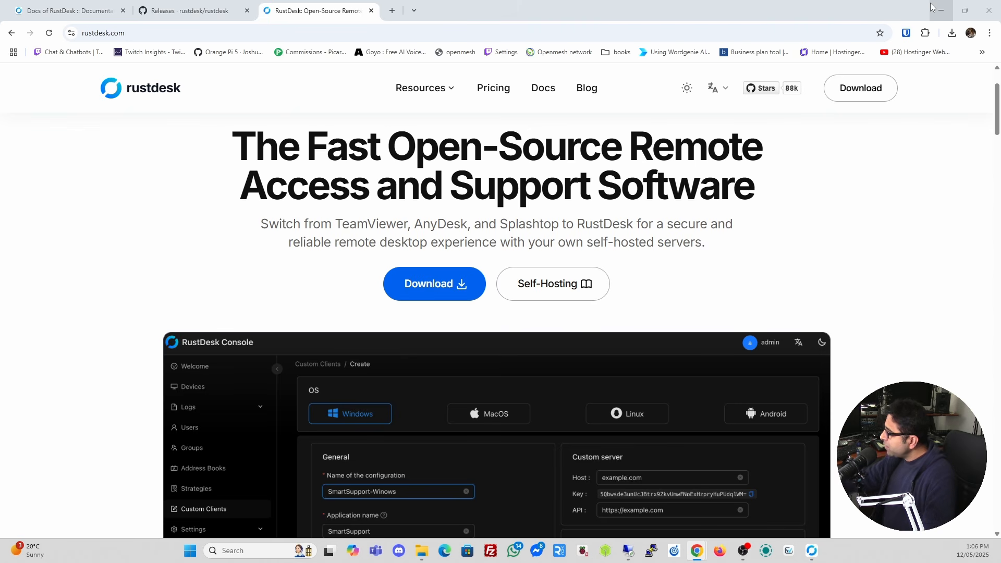
# Bring the remote Ubuntu desktop connection back to the front.
pyautogui.click(629, 551)
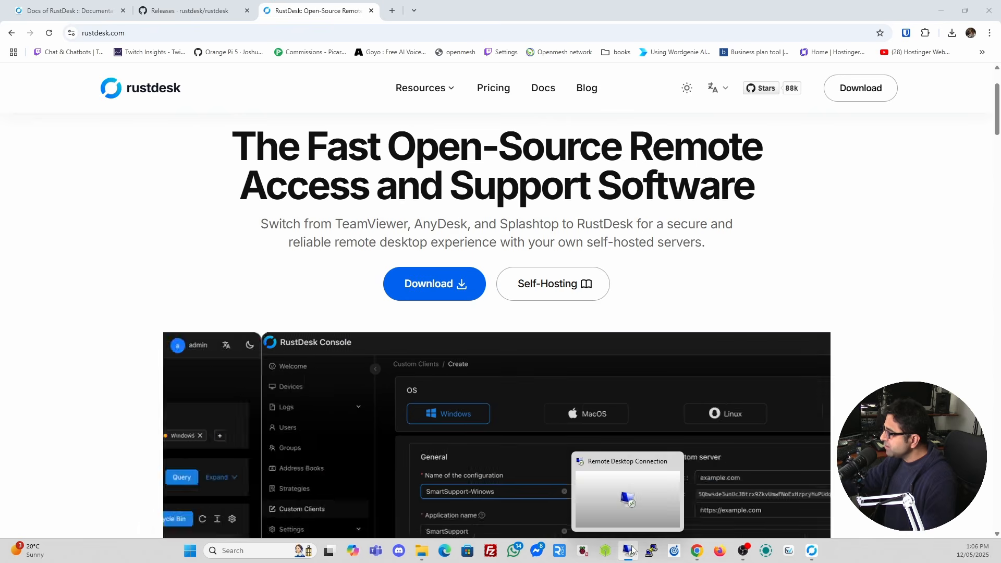
pyautogui.rightClick(628, 551)
pyautogui.click(787, 406)
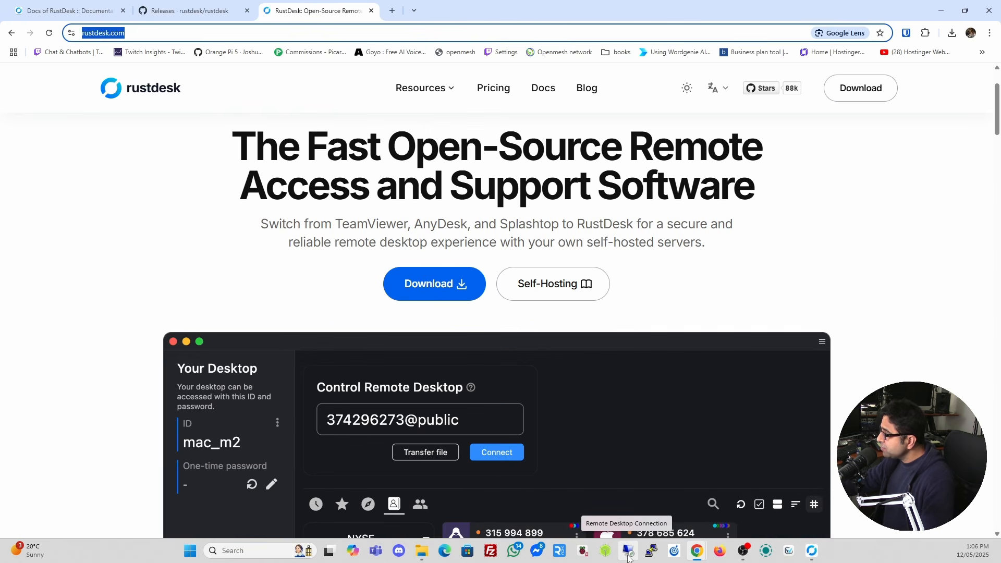
pyautogui.click(628, 552)
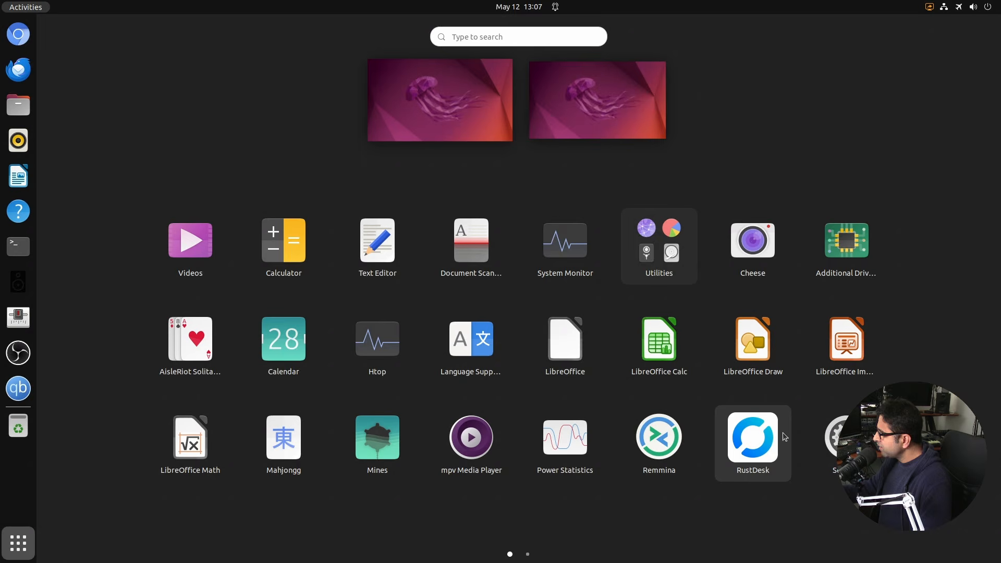
# Launch RustDesk on Ubuntu, centre its window, and show its General settings.
pyautogui.click(755, 440)
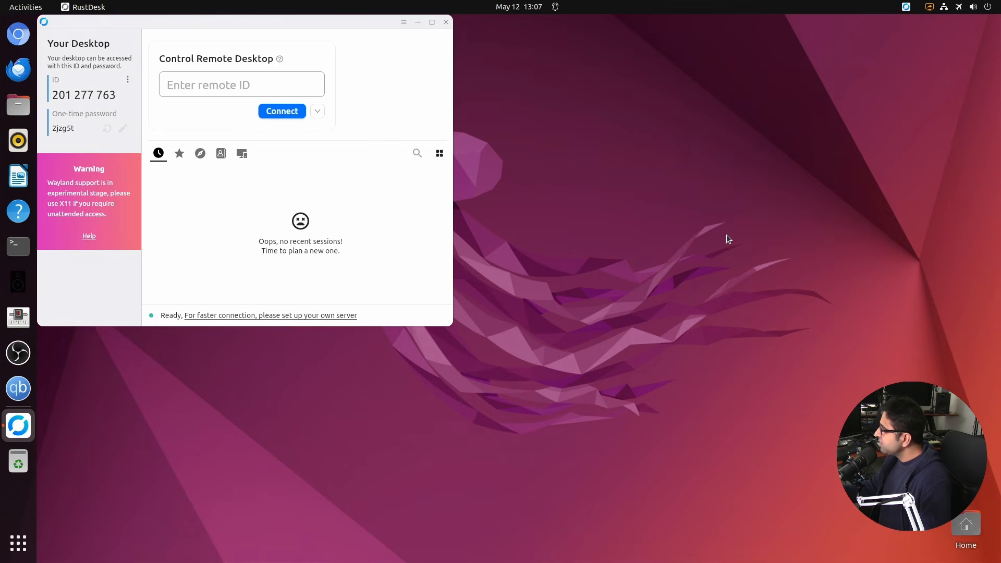
pyautogui.moveTo(270, 24); pyautogui.dragTo(599, 105)
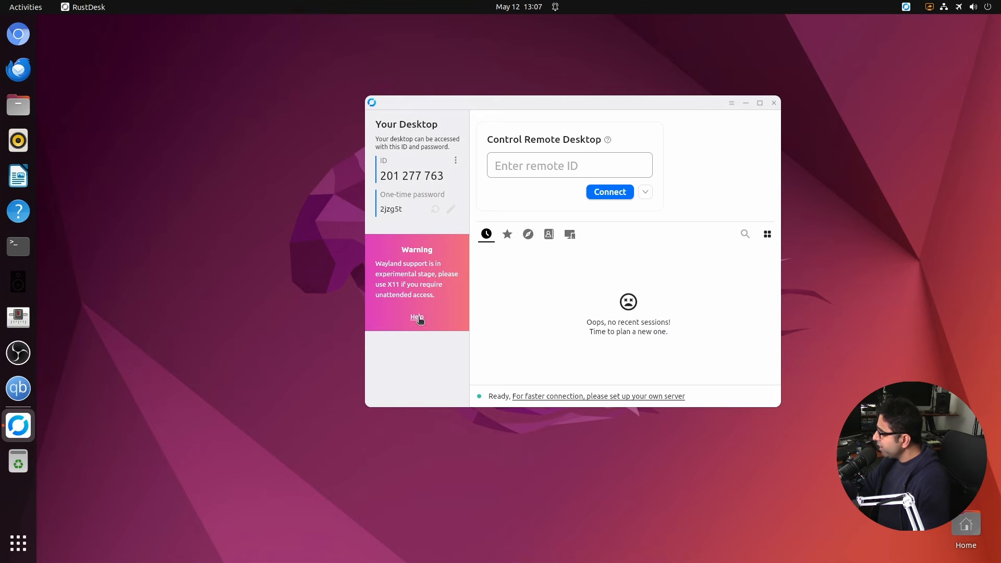
pyautogui.click(455, 162)
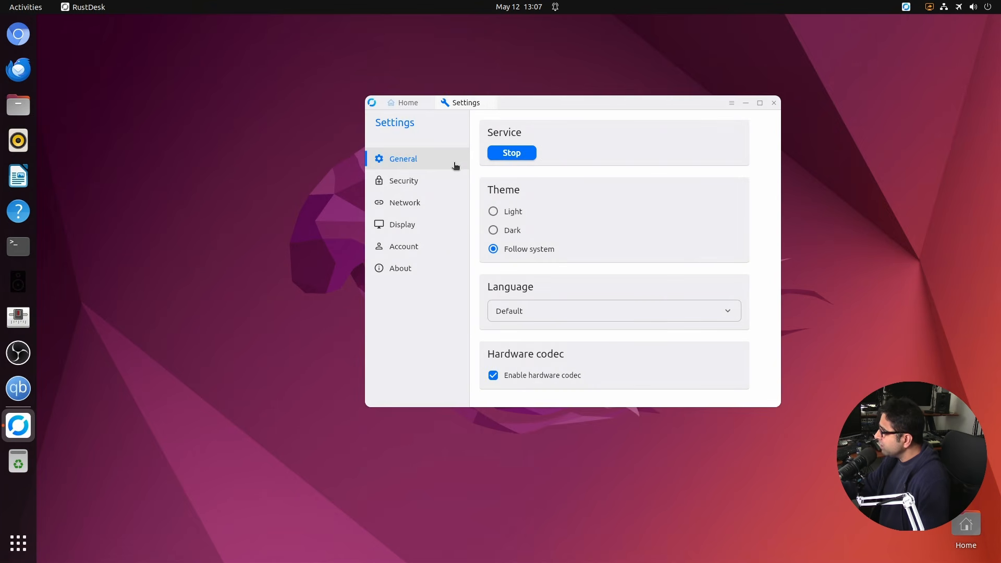
# Unlock RustDesk's Security settings with the account password and save a permanent access password.
pyautogui.click(427, 181)
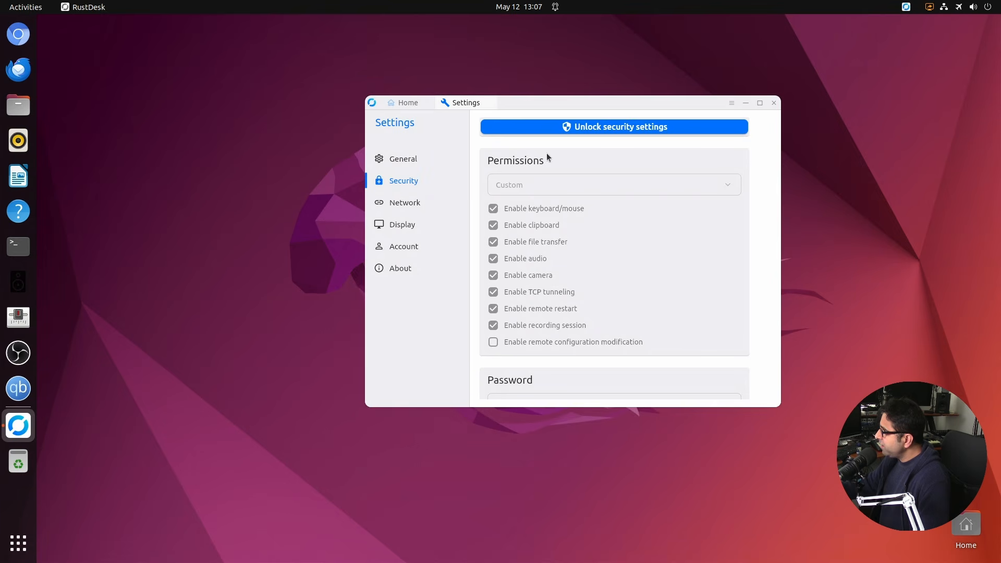
pyautogui.click(579, 130)
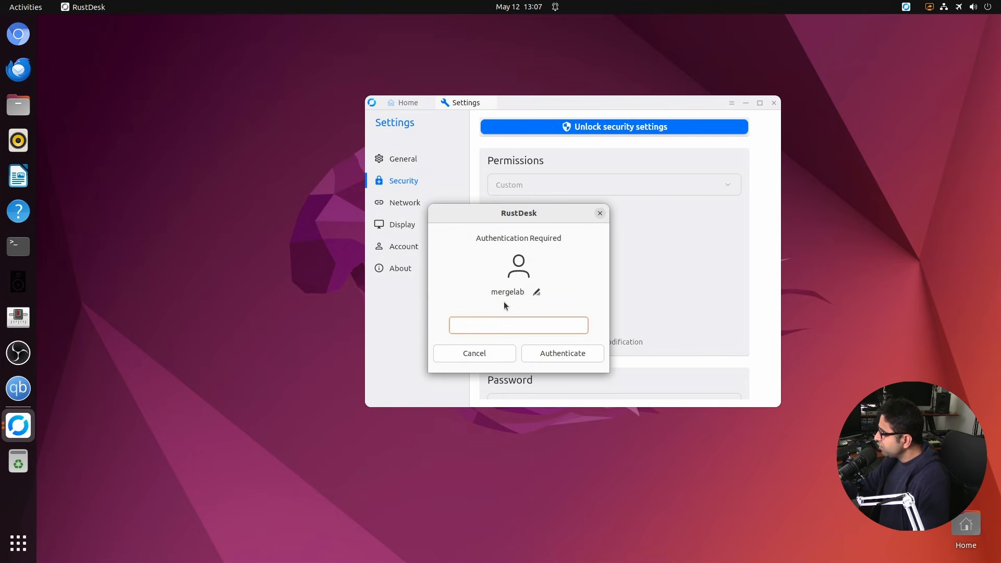
pyautogui.hotkey('ctrl', 'v')
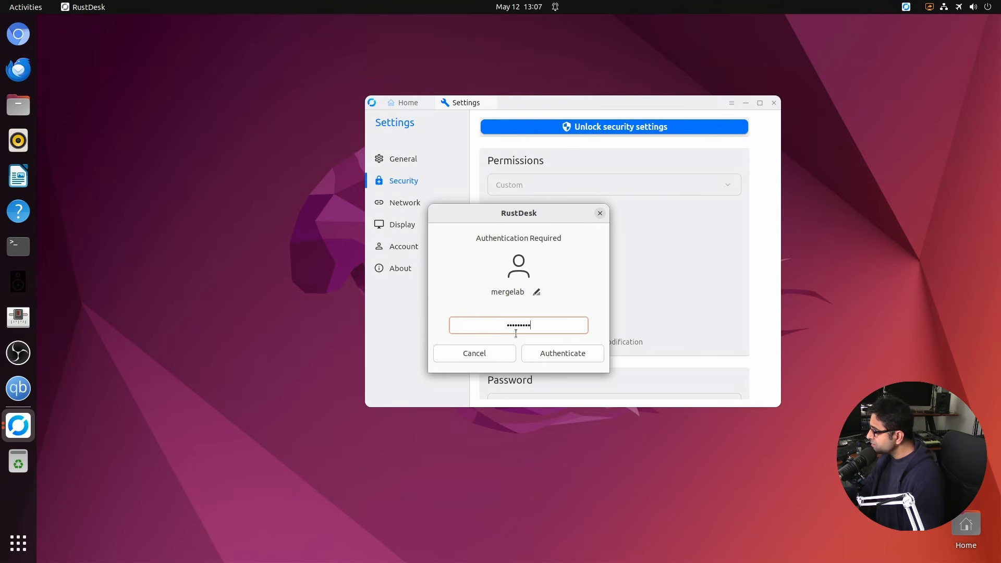
pyautogui.click(554, 352)
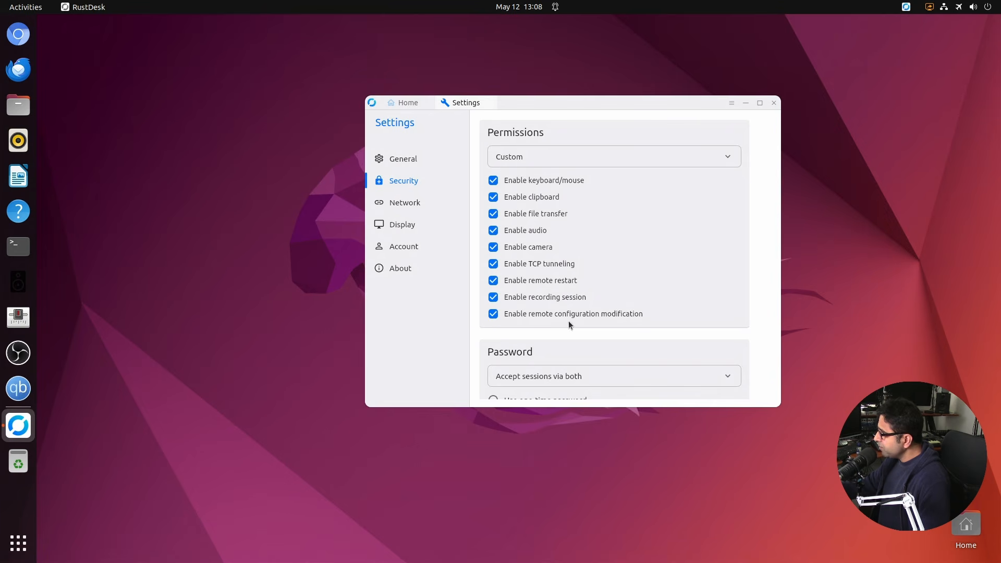
pyautogui.scroll(-5, 644, 316)
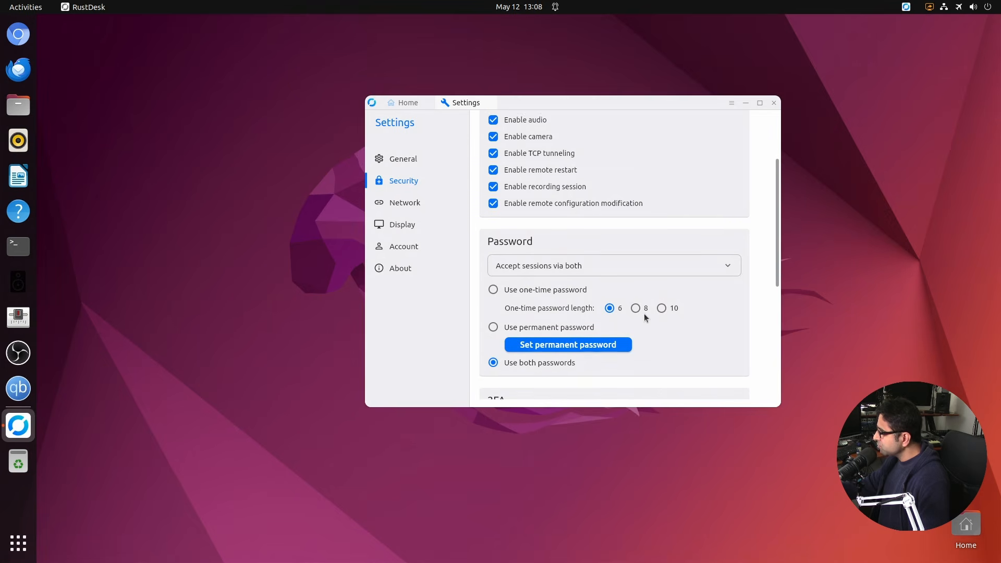
pyautogui.scroll(-1, 645, 318)
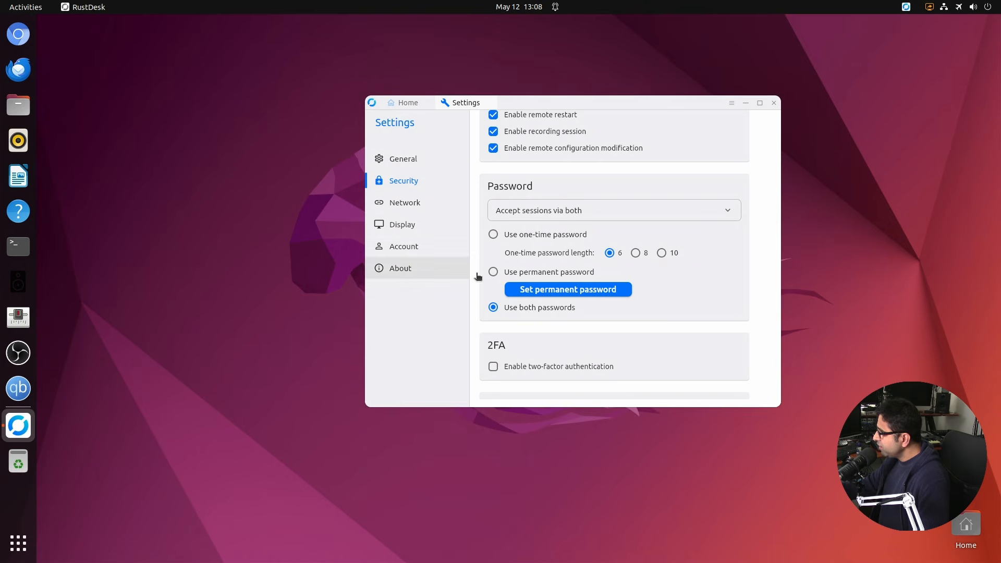
pyautogui.click(548, 288)
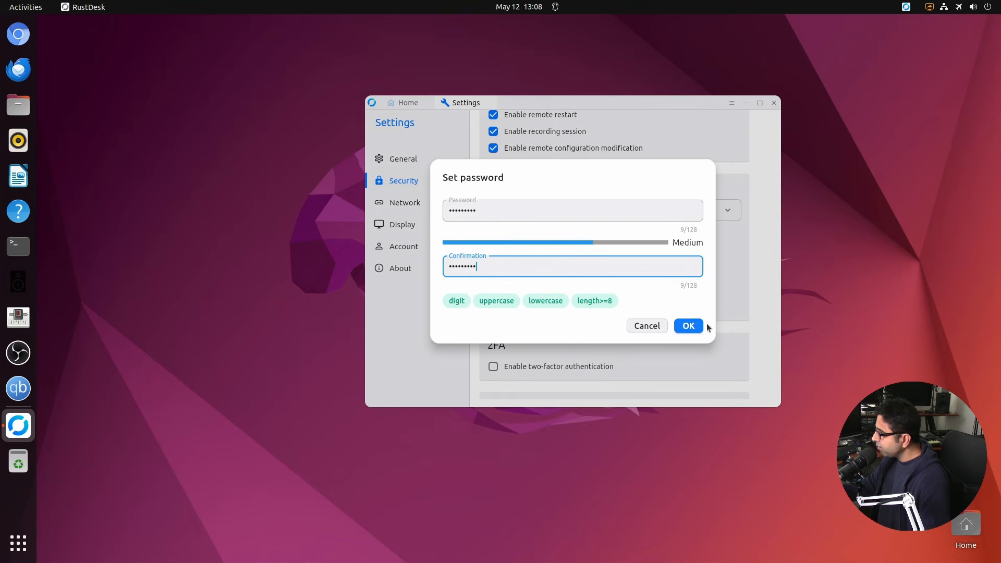
pyautogui.click(688, 323)
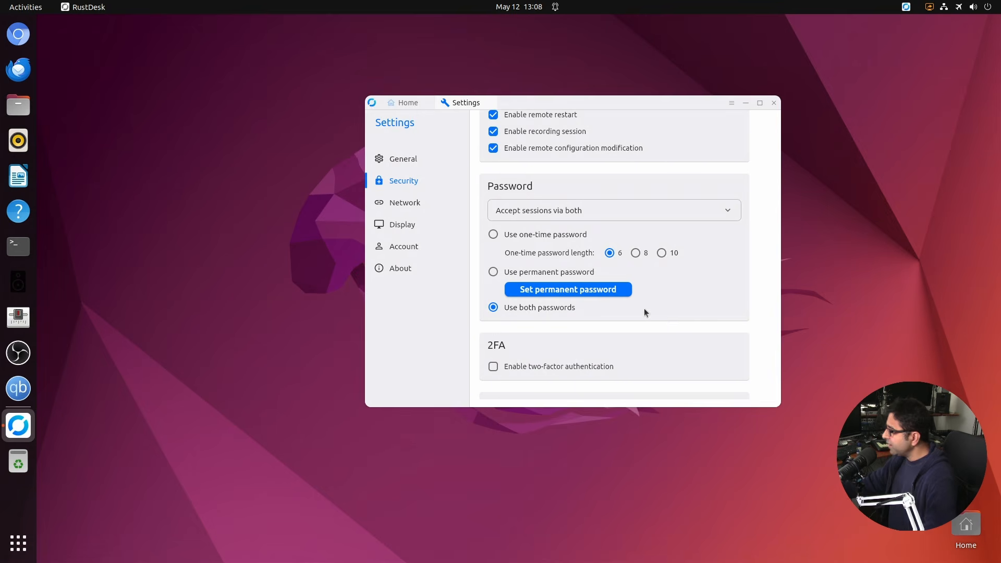
# Enable direct IP access on port 21118, apply it, and minimize the Ubuntu viewer.
pyautogui.scroll(-4, 643, 308)
pyautogui.click(494, 305)
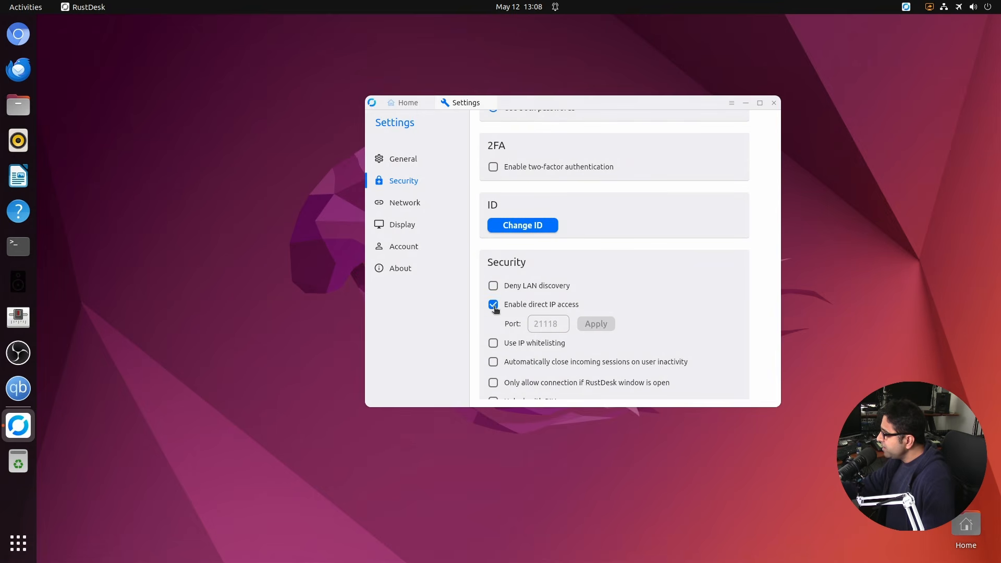
pyautogui.click(553, 325)
pyautogui.write('21118')
pyautogui.click(596, 324)
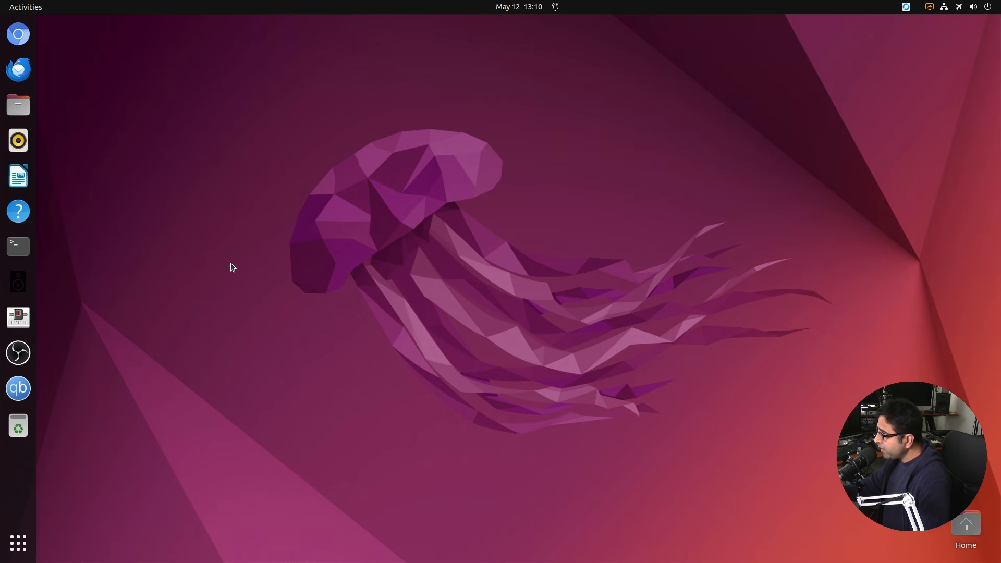
pyautogui.moveTo(568, 4)
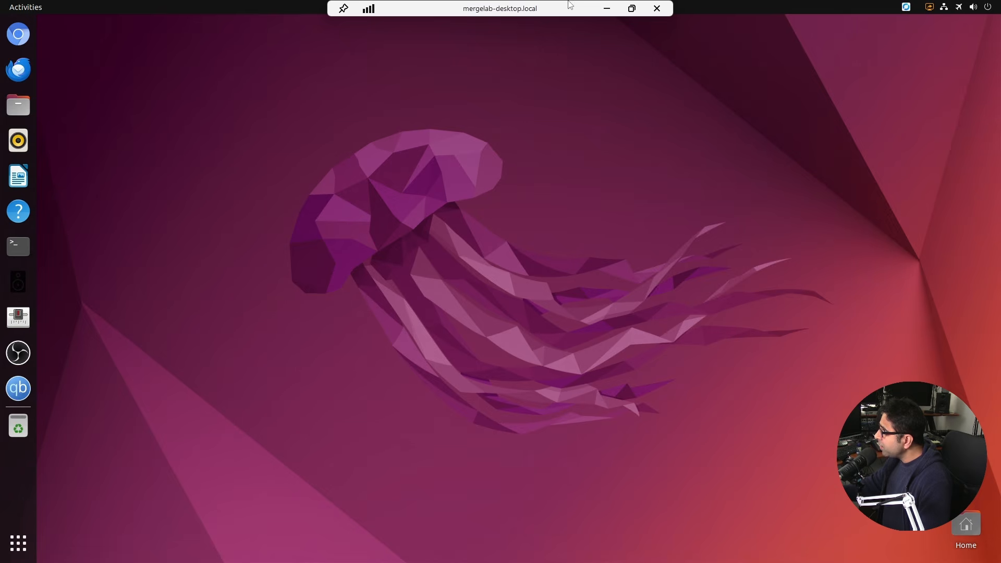
pyautogui.click(607, 9)
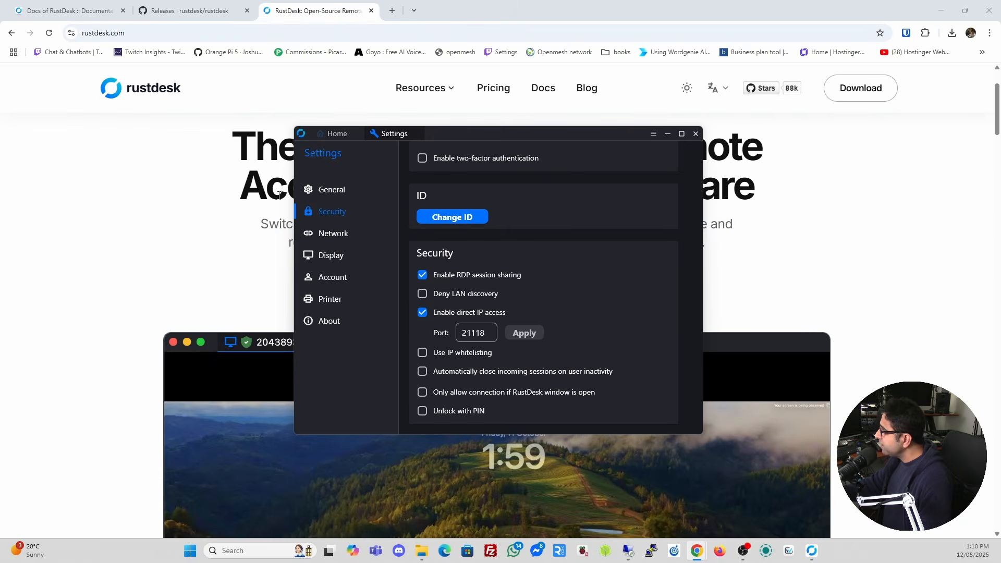
# From RustDesk's home page, connect to 192.168.8.181 and submit the connection password.
pyautogui.click(335, 134)
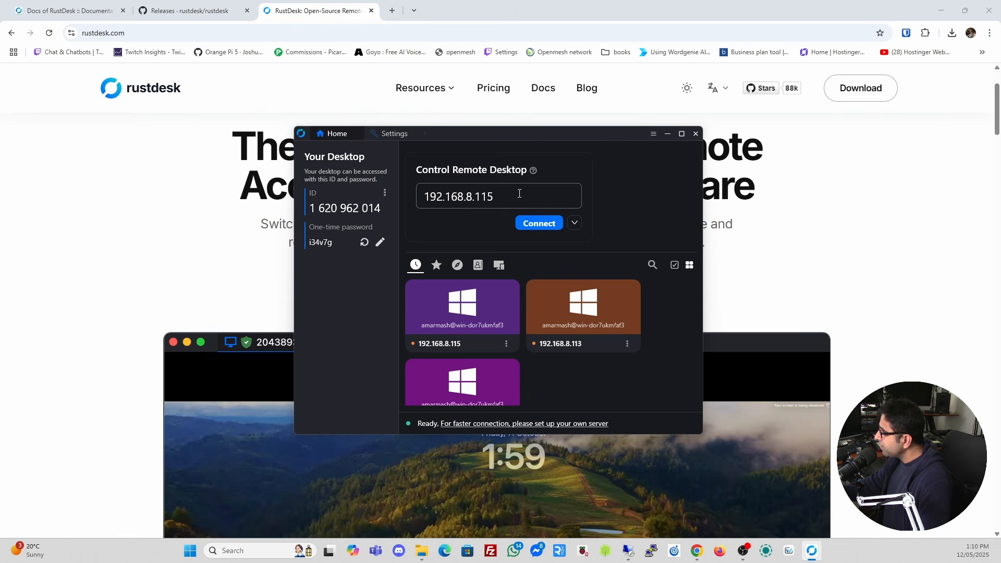
pyautogui.click(520, 194)
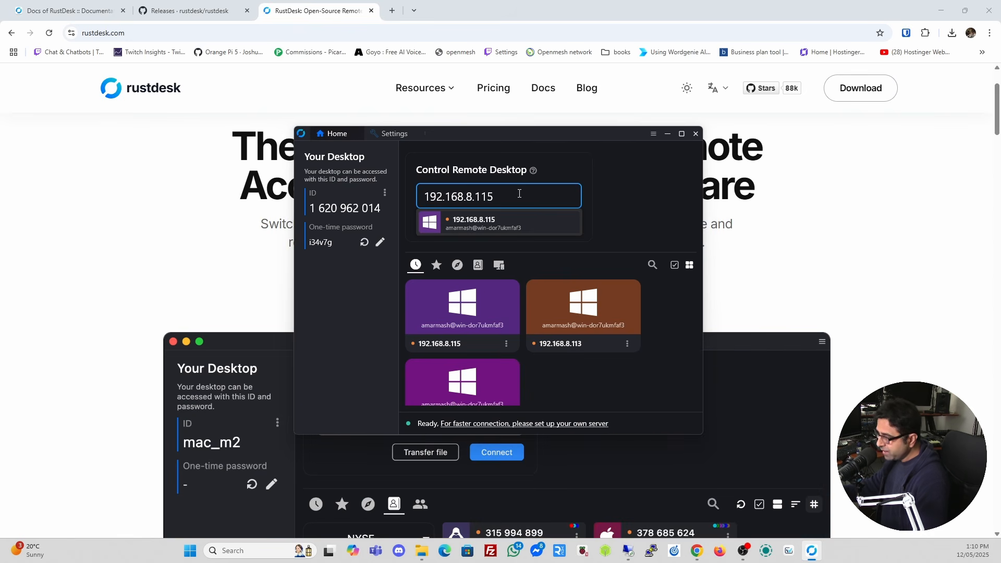
pyautogui.press('BackSpace')
pyautogui.write('81')
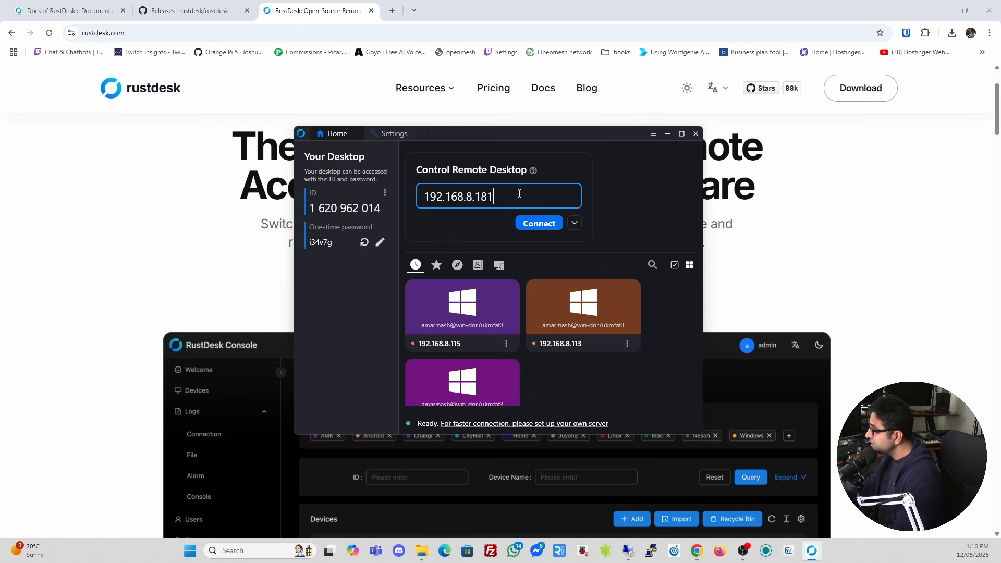
pyautogui.click(551, 229)
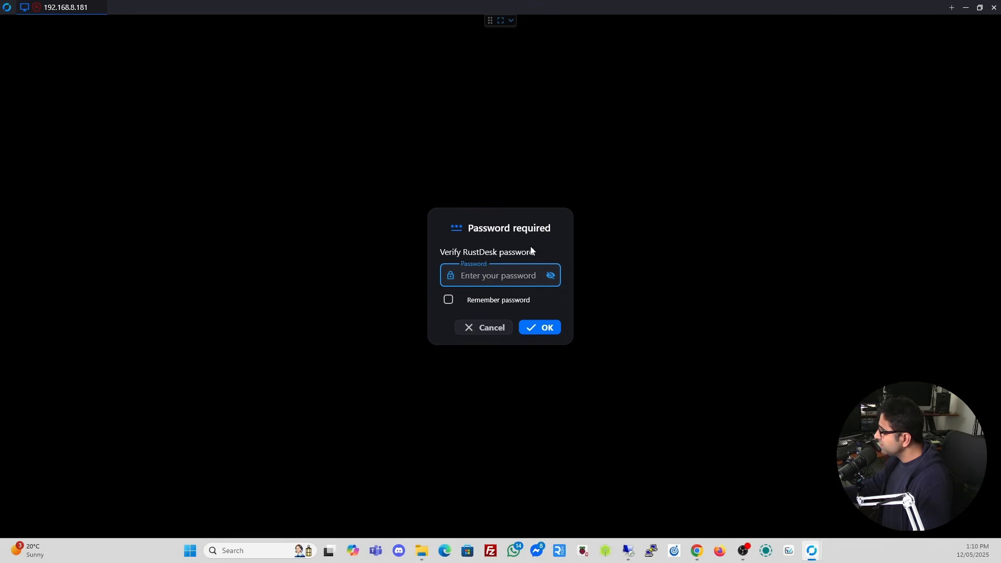
pyautogui.write('•••••')
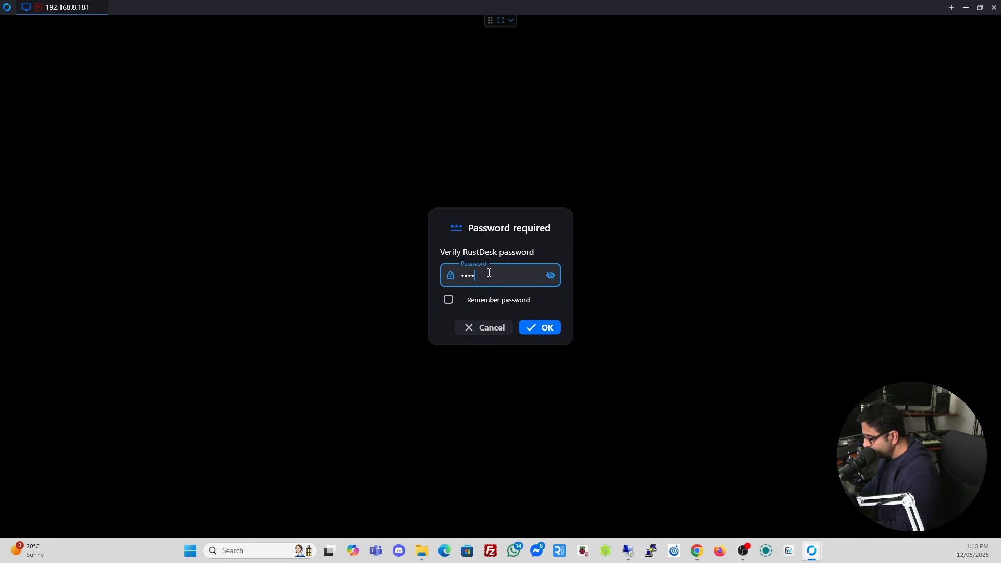
pyautogui.press('Return')
# Accept the screen-sharing request, close the session window, then dismiss the sharing prompt.
pyautogui.click(605, 301)
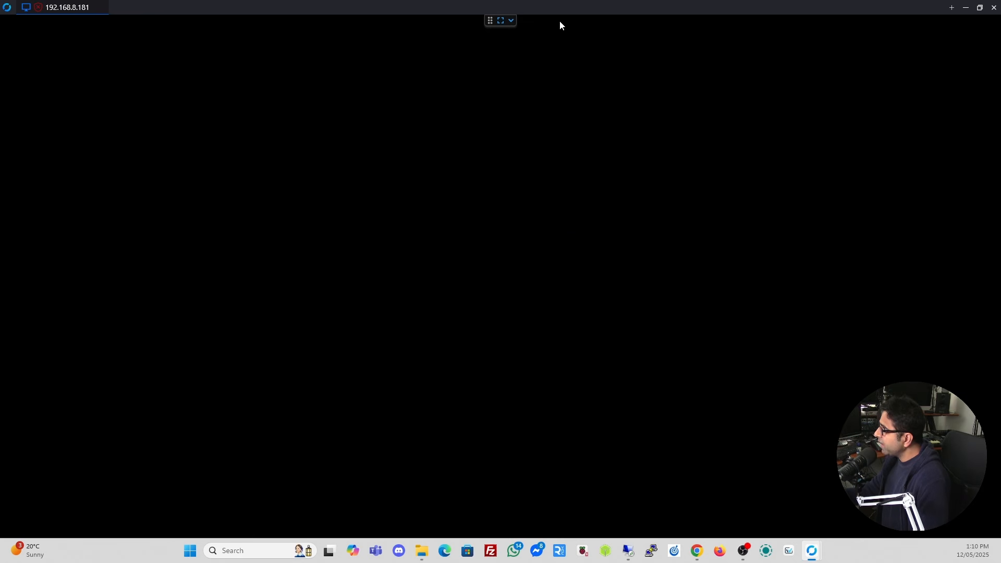
pyautogui.click(994, 7)
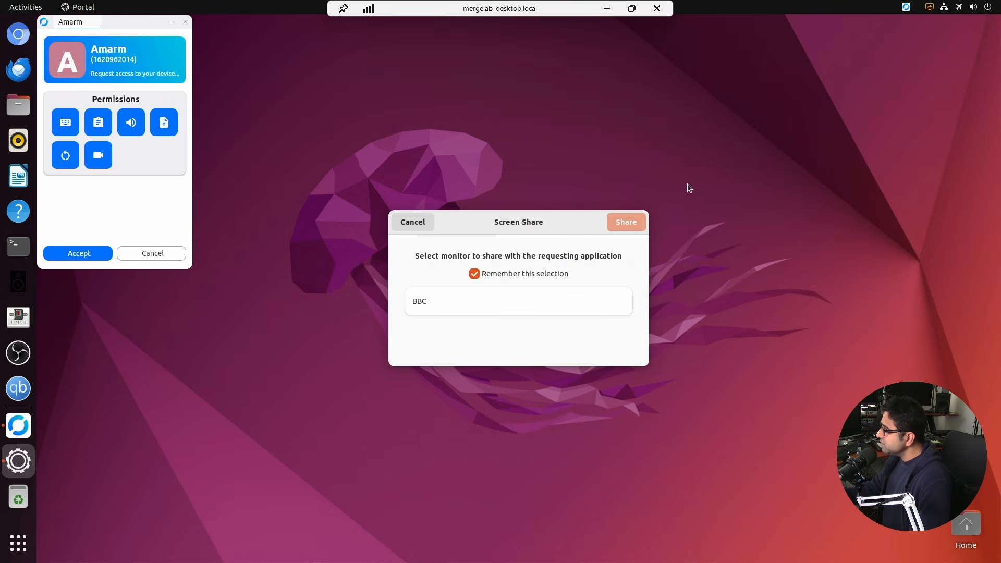
pyautogui.click(410, 225)
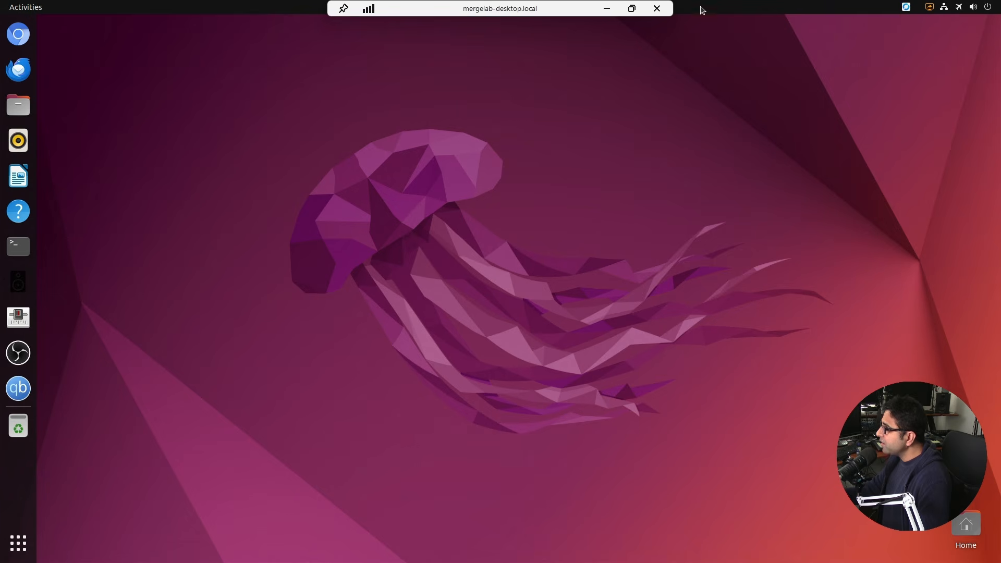
# Close the Ubuntu session and Remote Desktop Connection dialog, then begin reconnecting to 192.168.8.181.
pyautogui.click(659, 8)
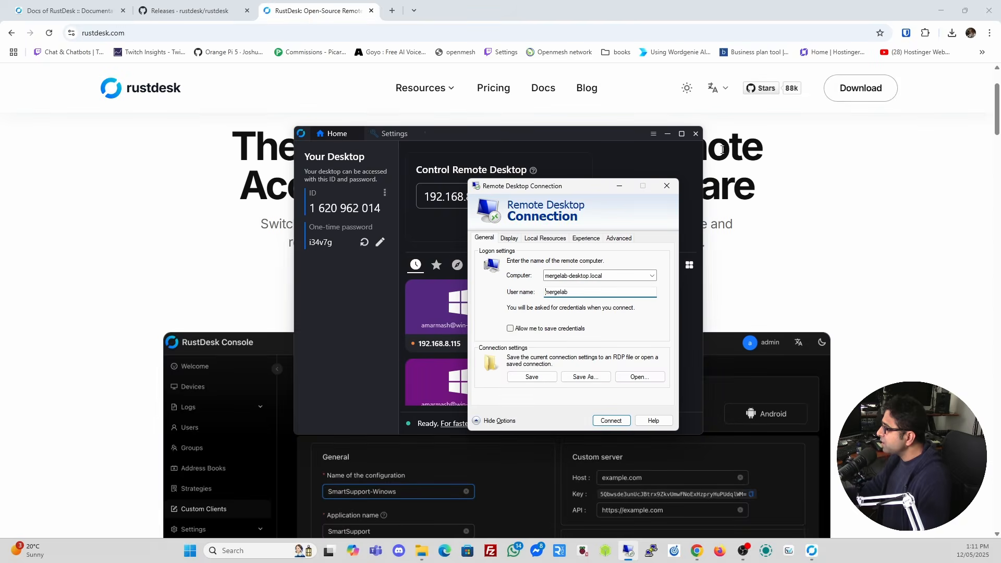
pyautogui.click(667, 186)
pyautogui.click(536, 221)
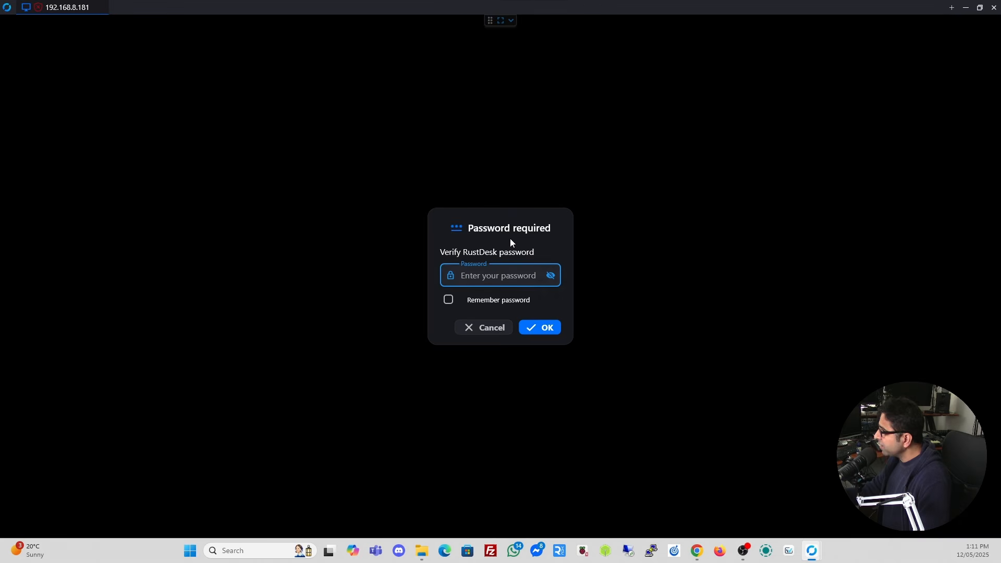
pyautogui.write('•')
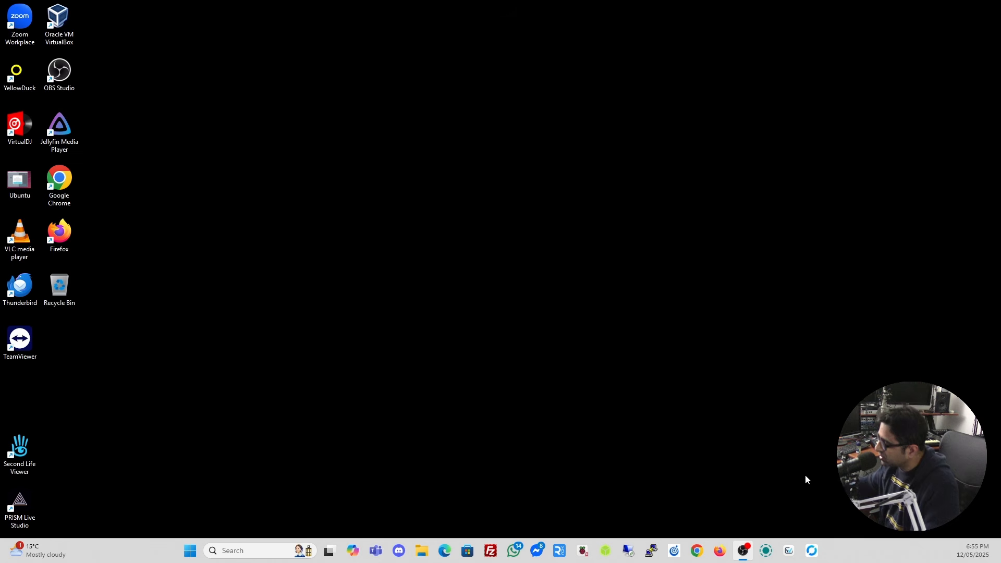
# From RustDesk's main window, connect to 192.168.8.181 and enter the access password.
pyautogui.click(813, 550)
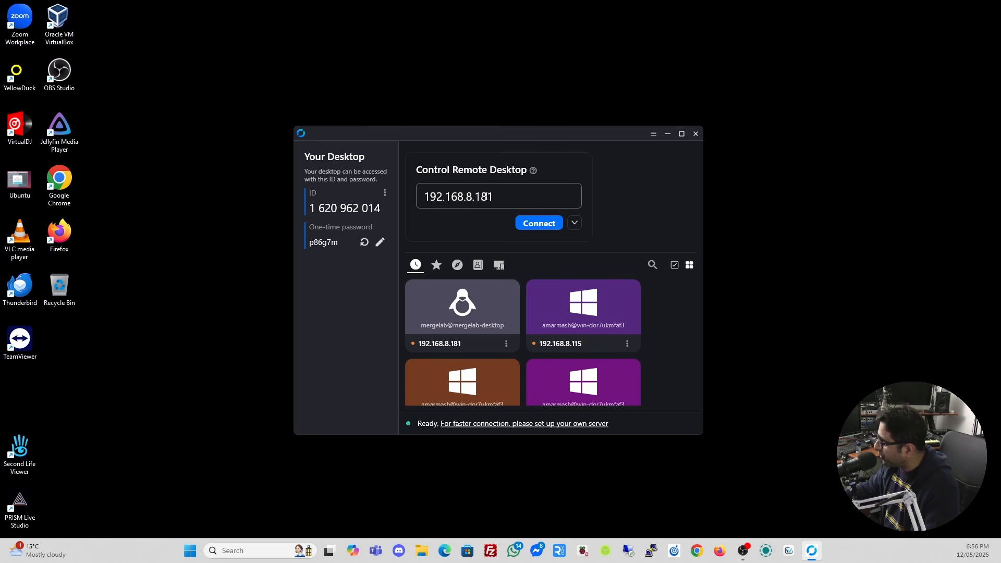
pyautogui.click(515, 196)
pyautogui.click(515, 197)
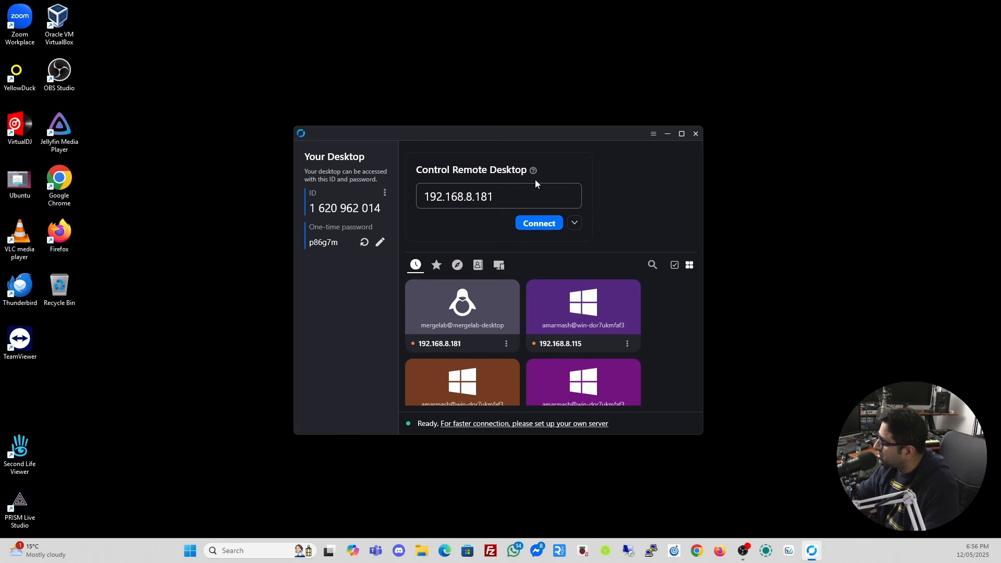
pyautogui.click(531, 225)
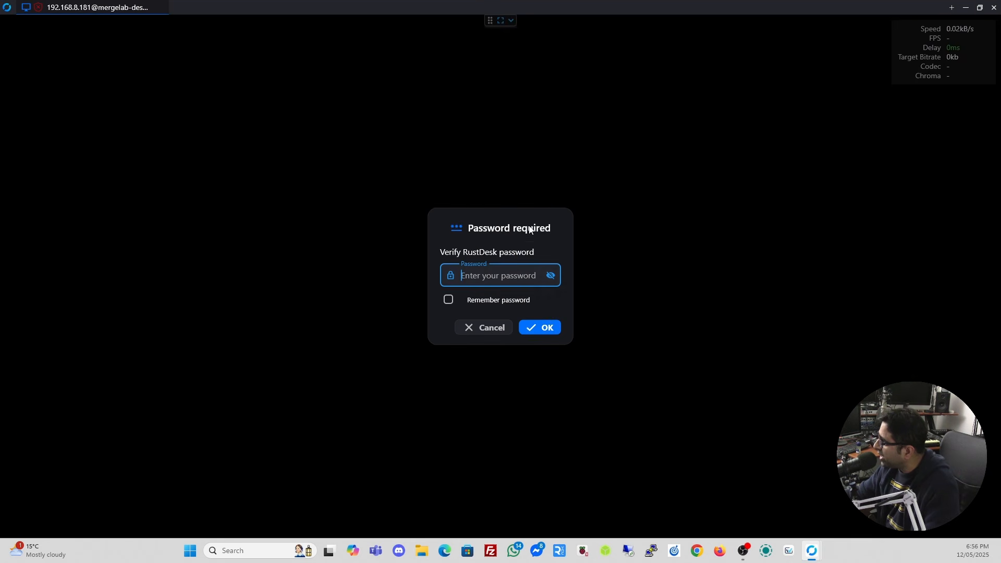
pyautogui.write('•••••••')
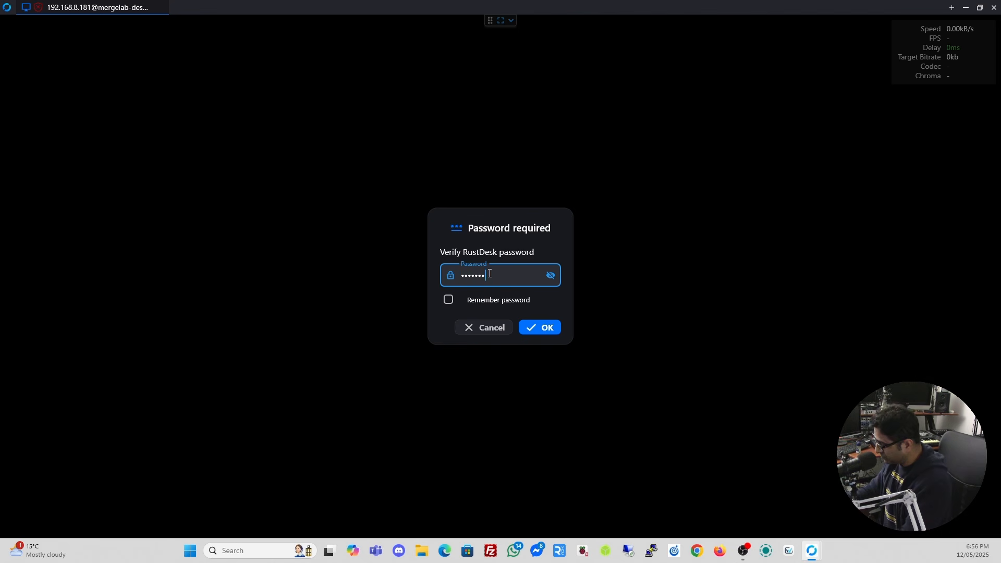
# Start the Ubuntu session, launch Chromium, reconnect via relay, try the address bar, then close Chromium.
pyautogui.click(546, 328)
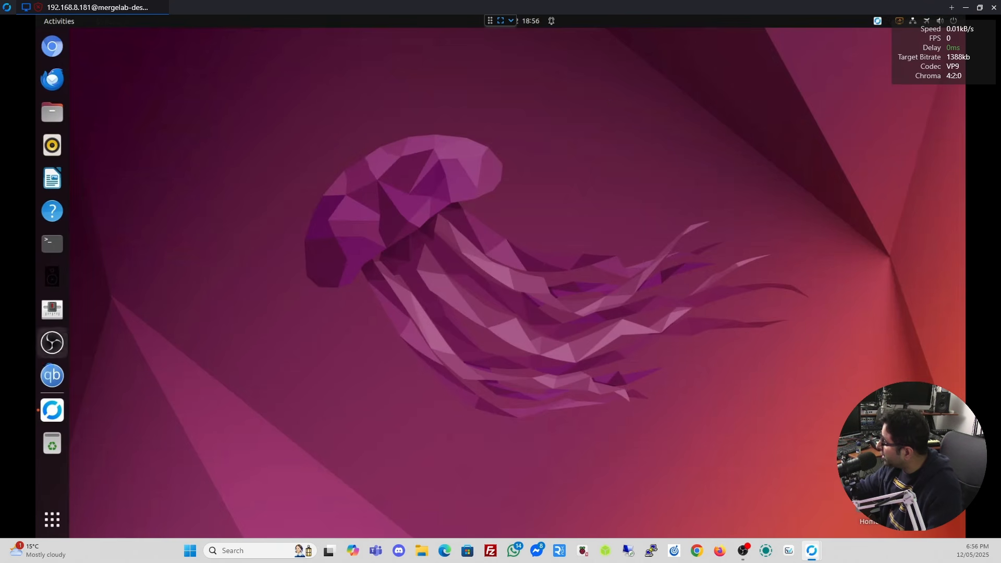
pyautogui.click(52, 45)
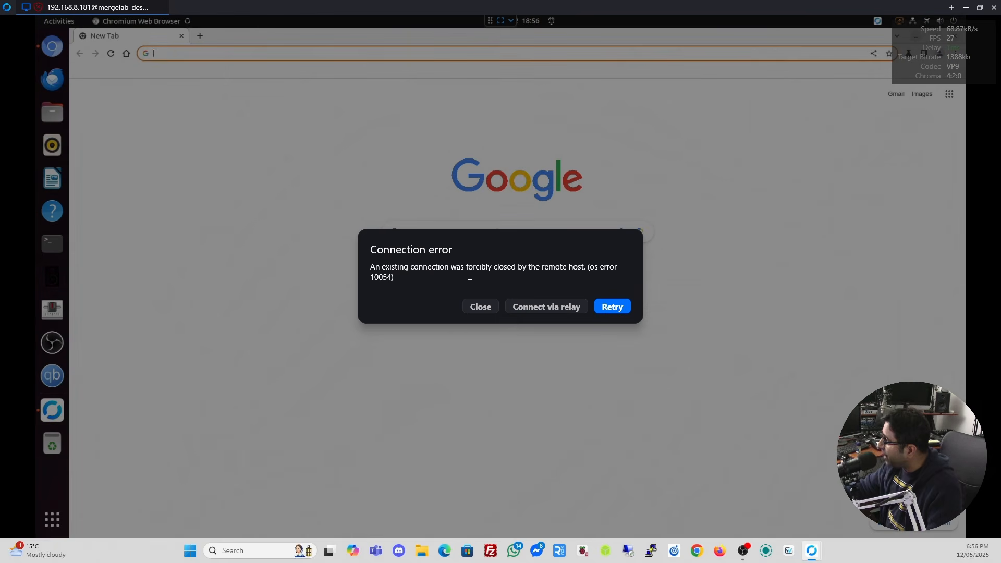
pyautogui.click(542, 307)
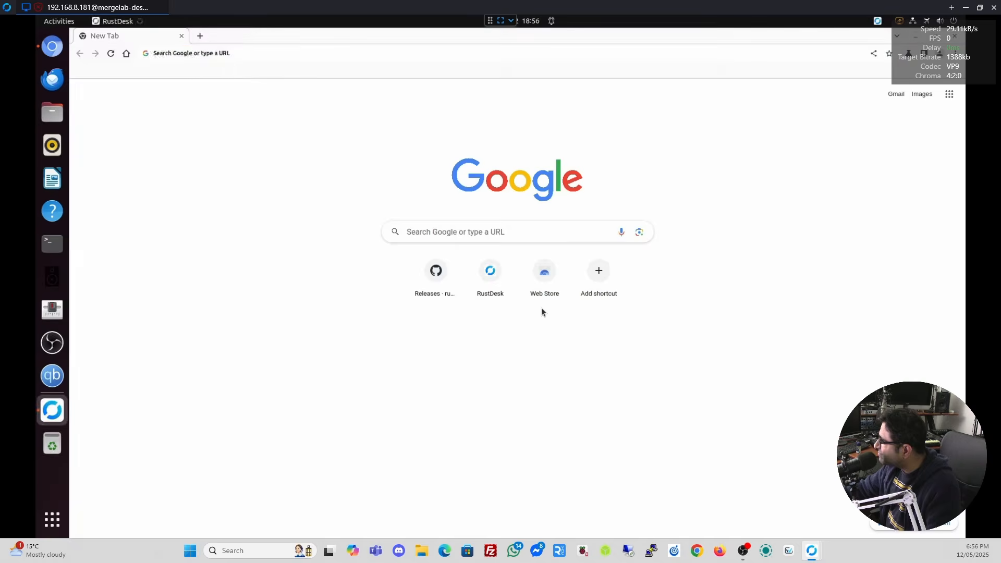
pyautogui.click(336, 107)
pyautogui.click(315, 50)
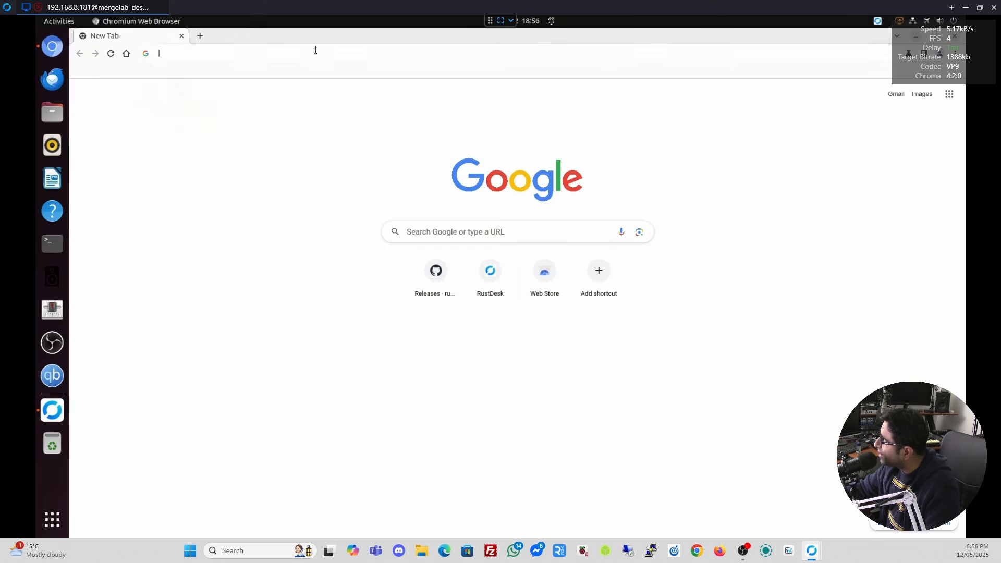
pyautogui.click(524, 375)
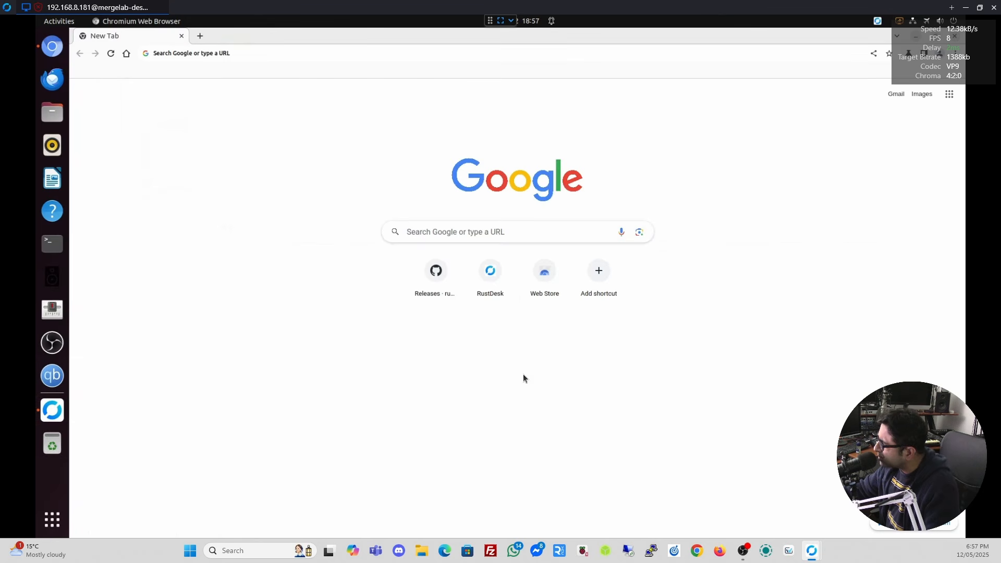
pyautogui.click(181, 36)
# Open and reposition a terminal on the Ubuntu desktop, close it, and end the session.
pyautogui.click(52, 243)
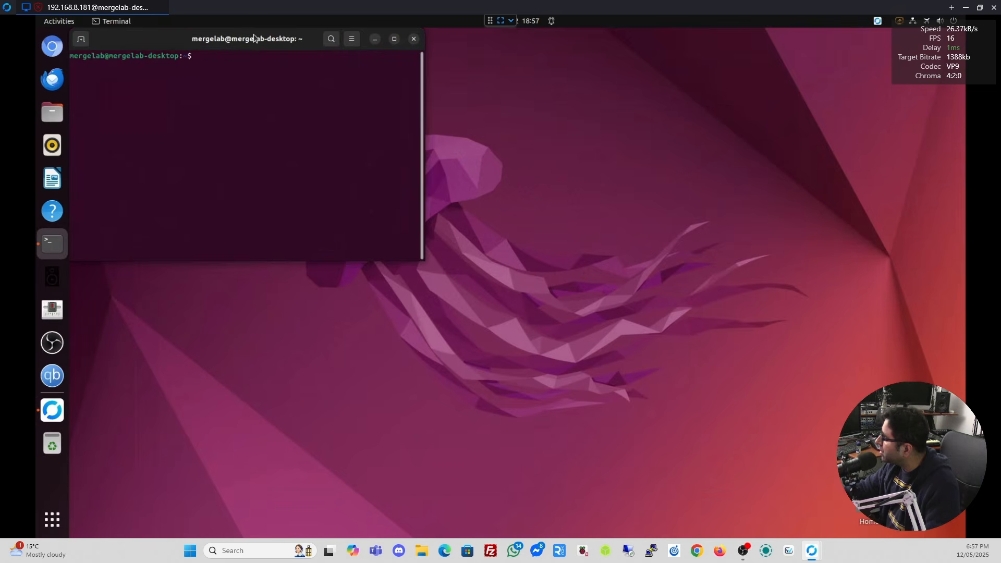
pyautogui.moveTo(519, 286); pyautogui.dragTo(617, 170)
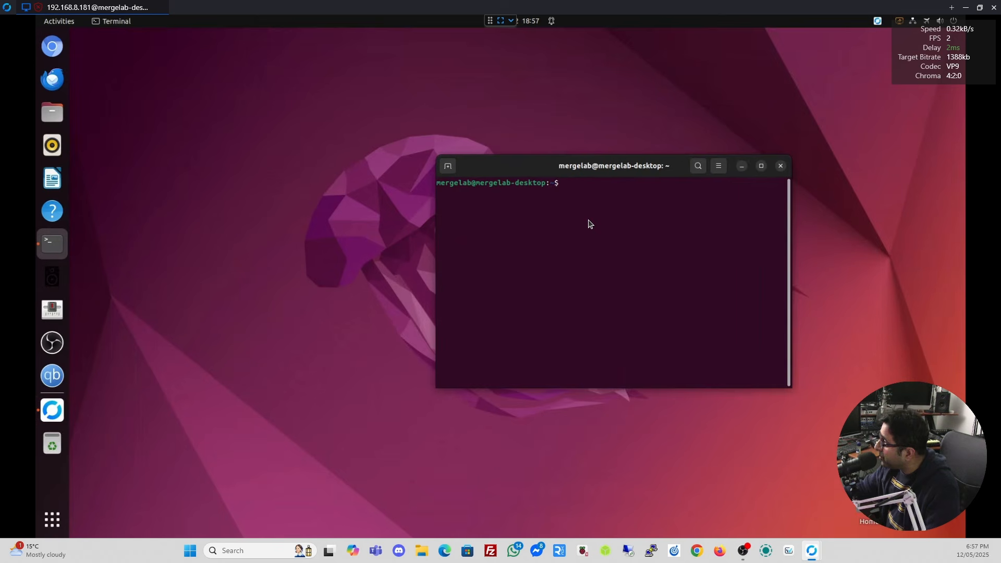
pyautogui.click(779, 166)
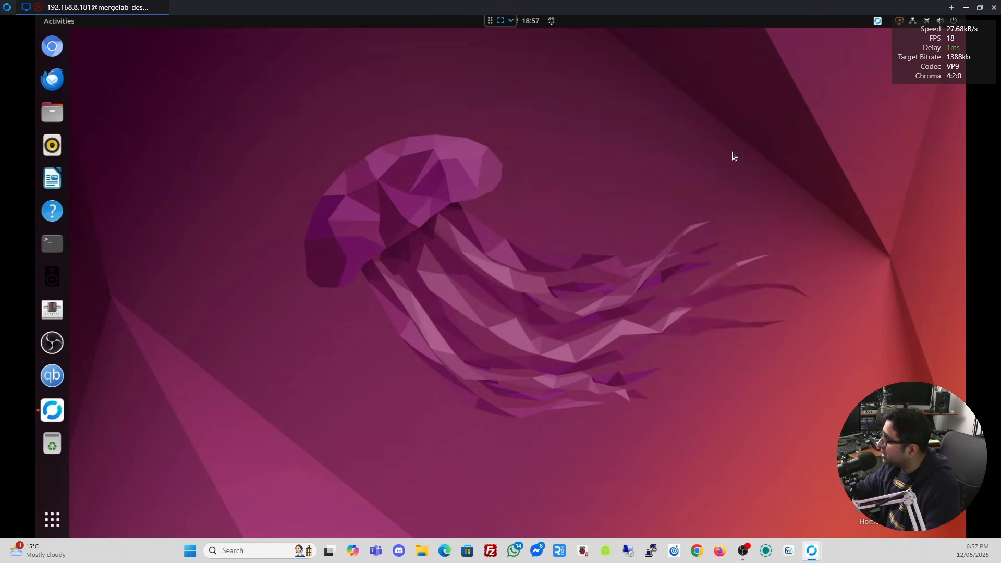
pyautogui.click(993, 7)
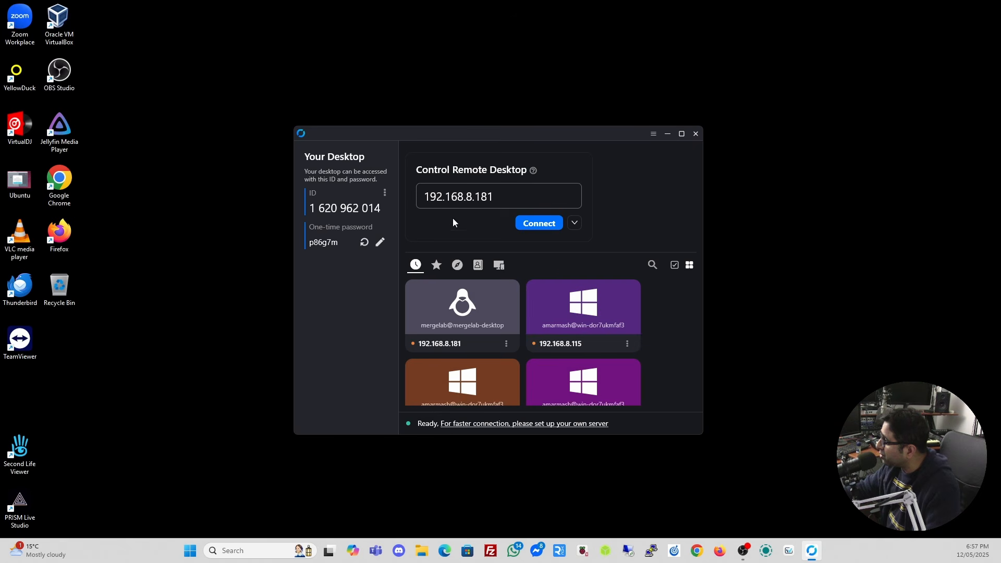
# Change the address to 192.168.8.115, connect, and submit the RustDesk password.
pyautogui.click(509, 195)
pyautogui.click(509, 195)
pyautogui.press('BackSpace')
pyautogui.press('BackSpace')
pyautogui.write('15')
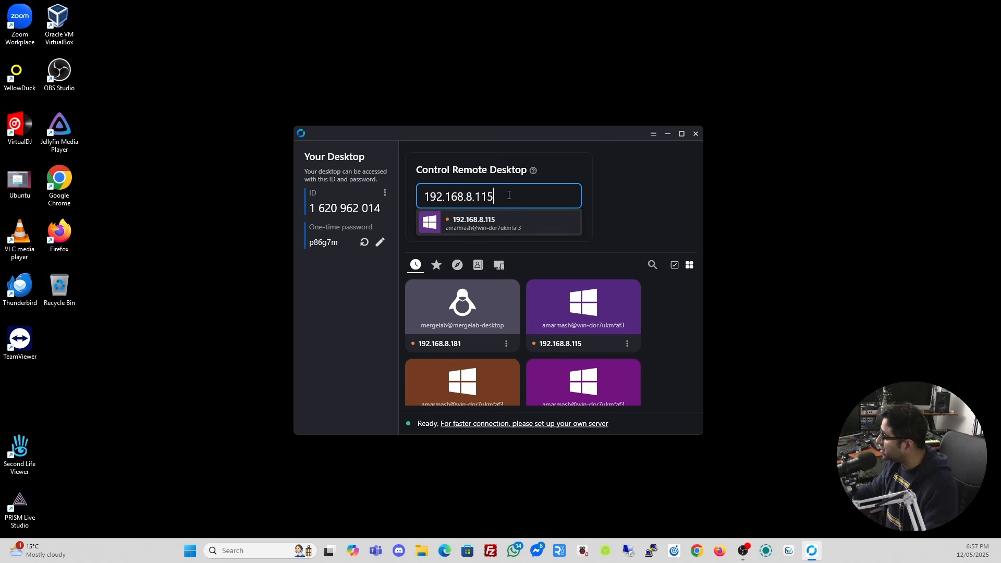
pyautogui.click(537, 222)
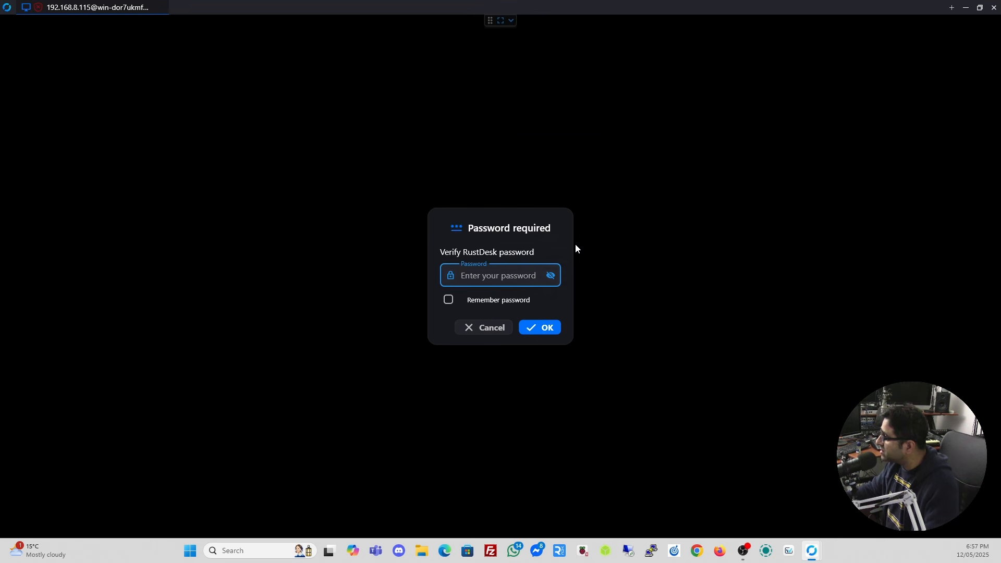
pyautogui.write('*********')
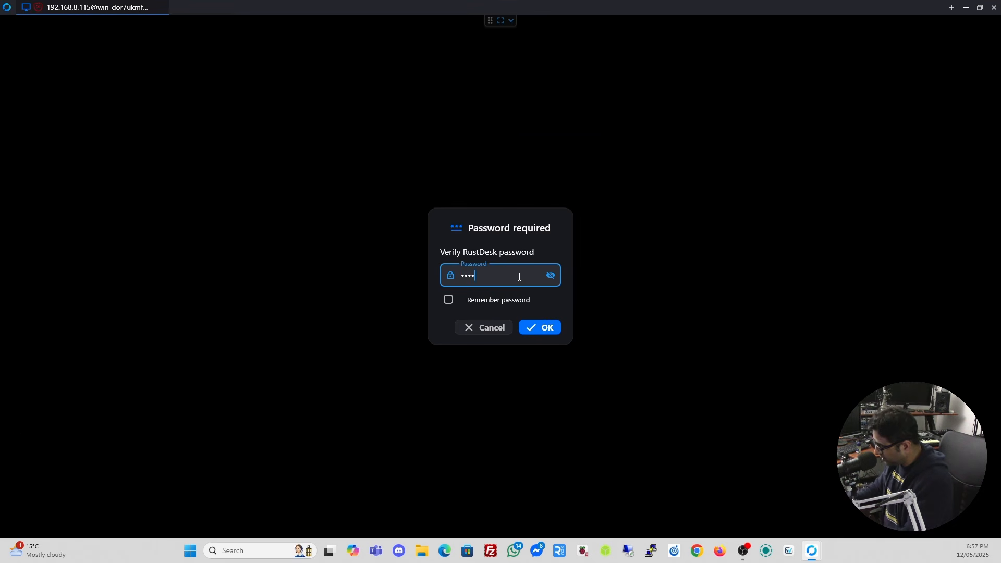
pyautogui.press('Return')
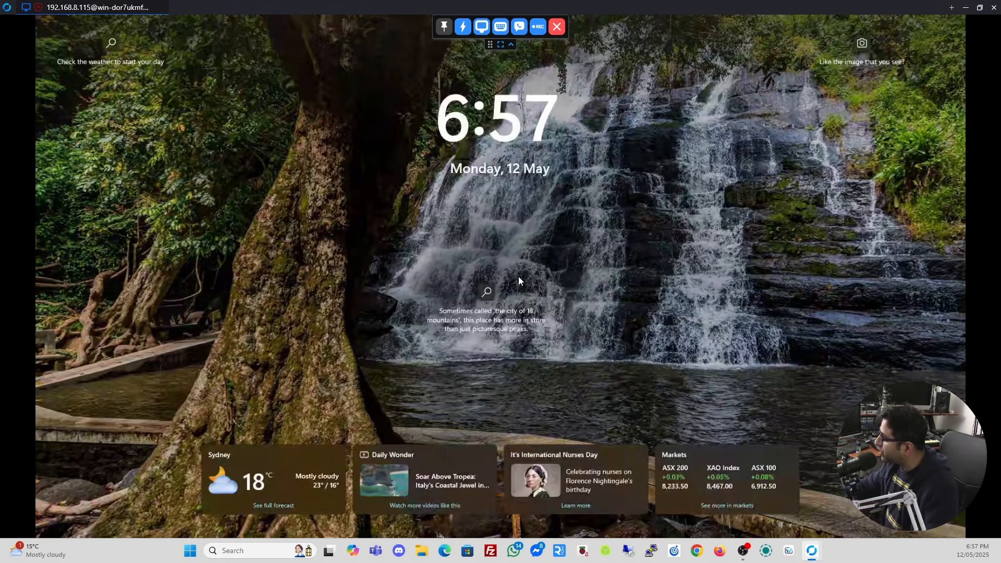
# Unlock the remote Windows PC's lock screen with its sign-in PIN.
pyautogui.click(565, 249)
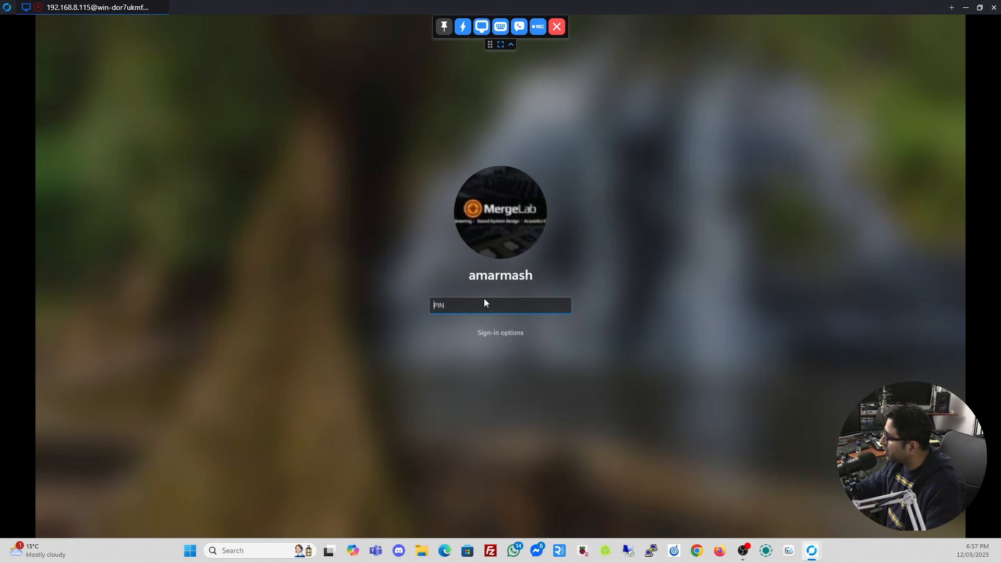
pyautogui.write('******')
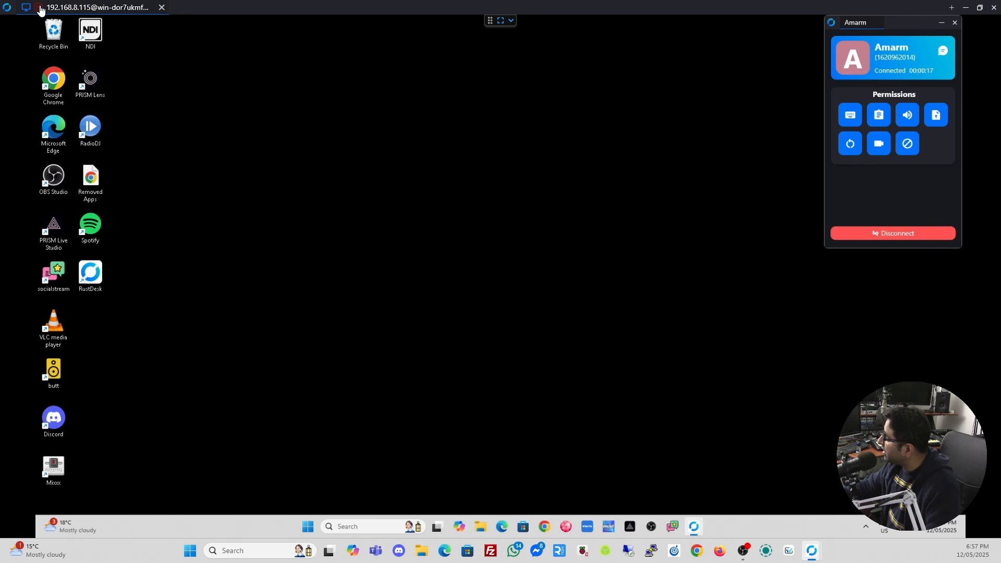
pyautogui.moveTo(40, 10)
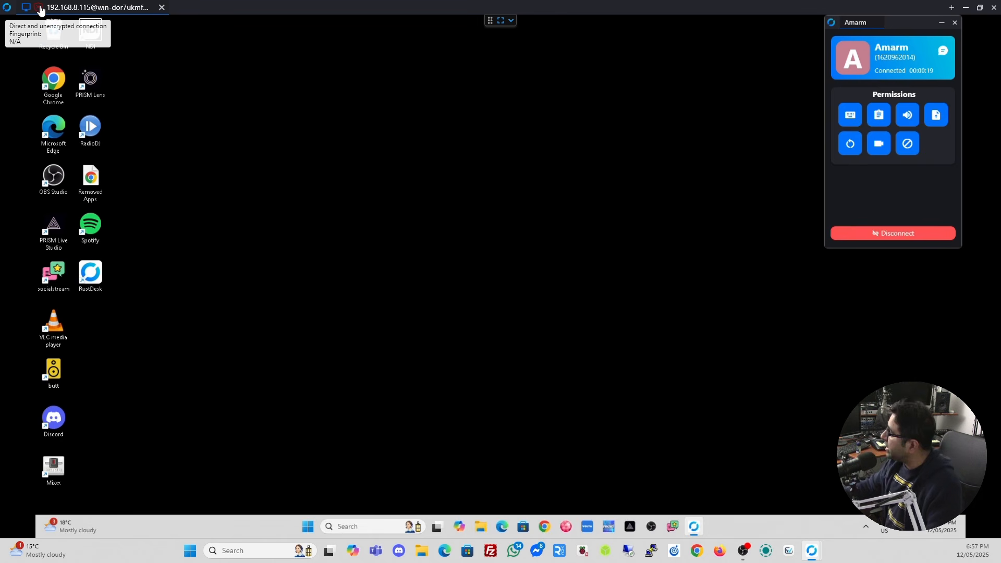
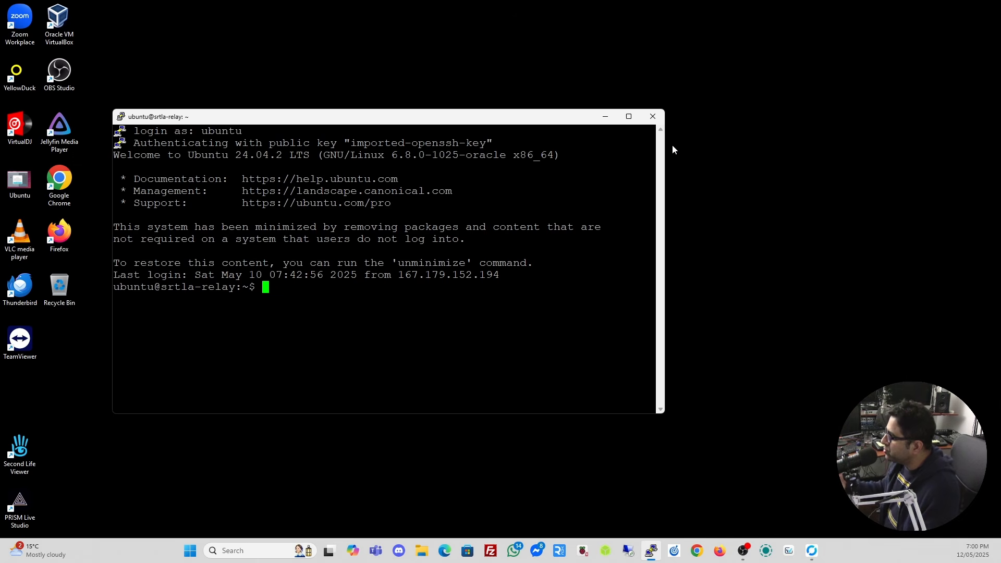
# Maximize the PuTTY window and paste 'sudo apt update && sudo apt upgrade -y' at the prompt.
pyautogui.click(628, 117)
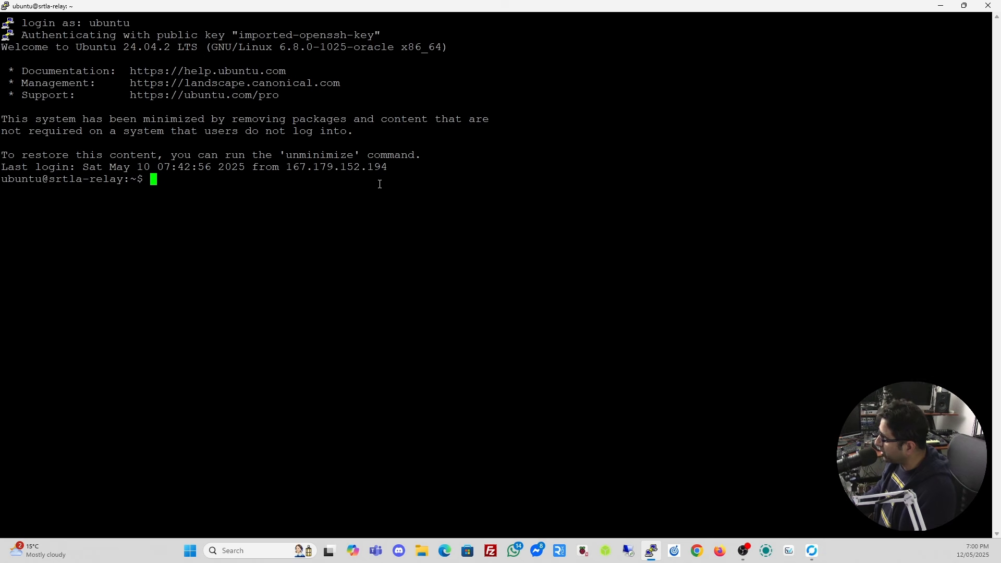
pyautogui.rightClick(380, 184)
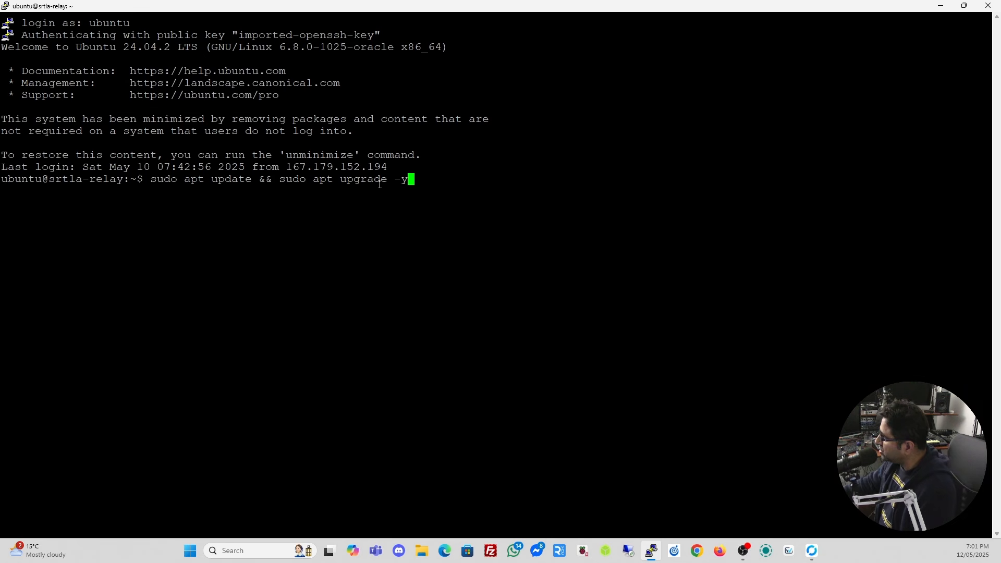
# Run the apt update and upgrade, then list the home folder showing config.json and rustdesk.
pyautogui.press('Return')
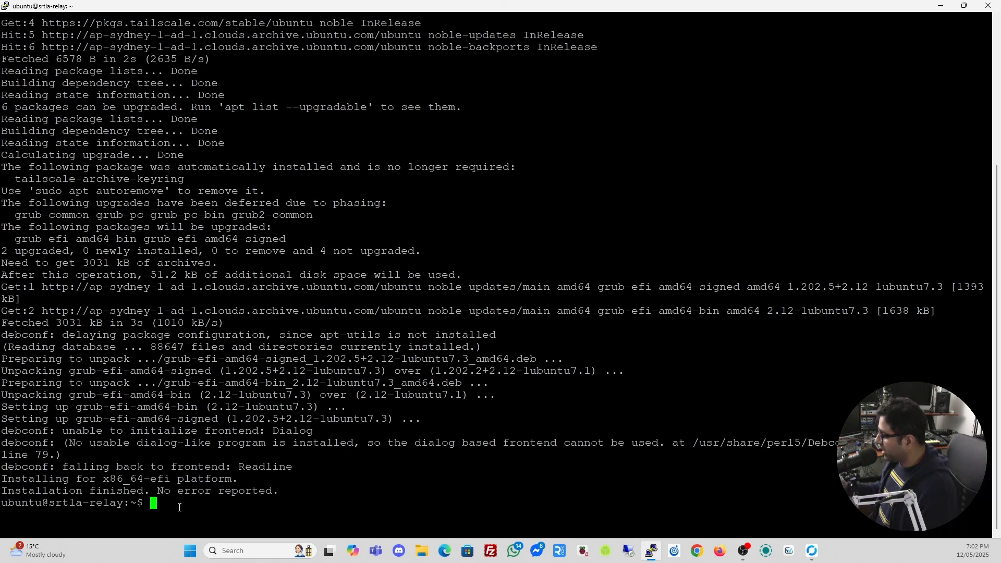
pyautogui.write('ls')
pyautogui.press('Return')
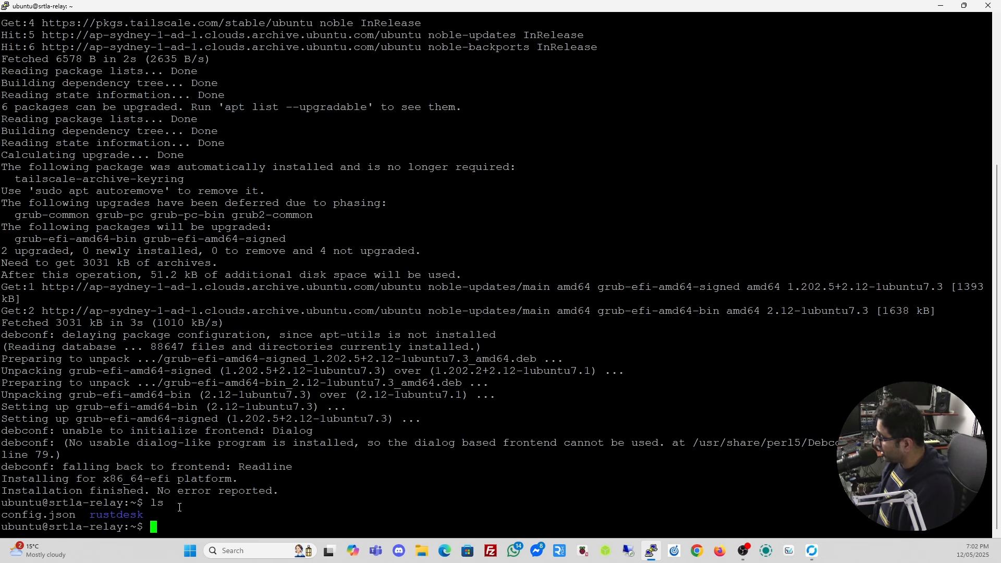
# Change into the rustdesk folder, discarding an unneeded mkdir rustdesk command.
pyautogui.write('mk')
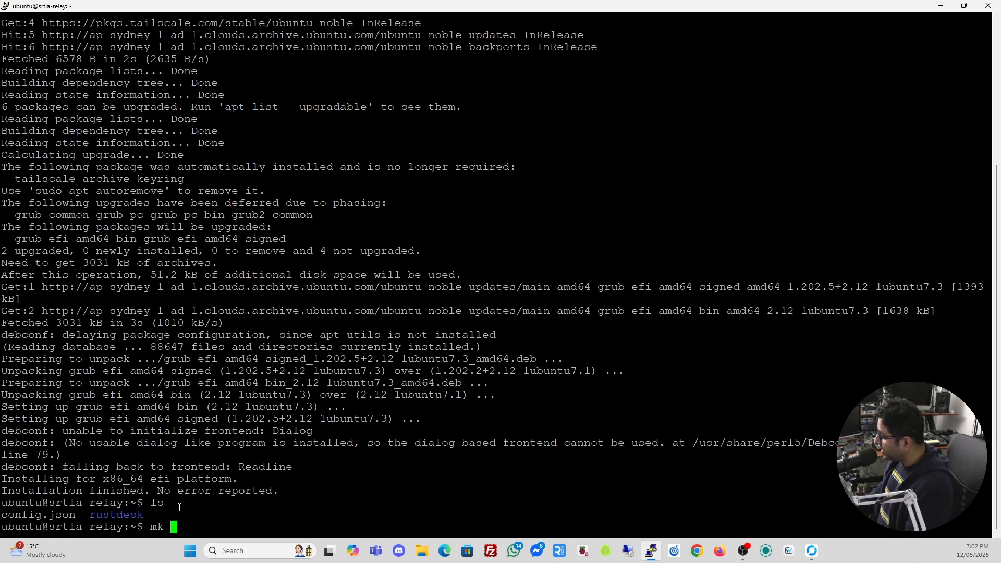
pyautogui.press('BackSpace')
pyautogui.write('dir ')
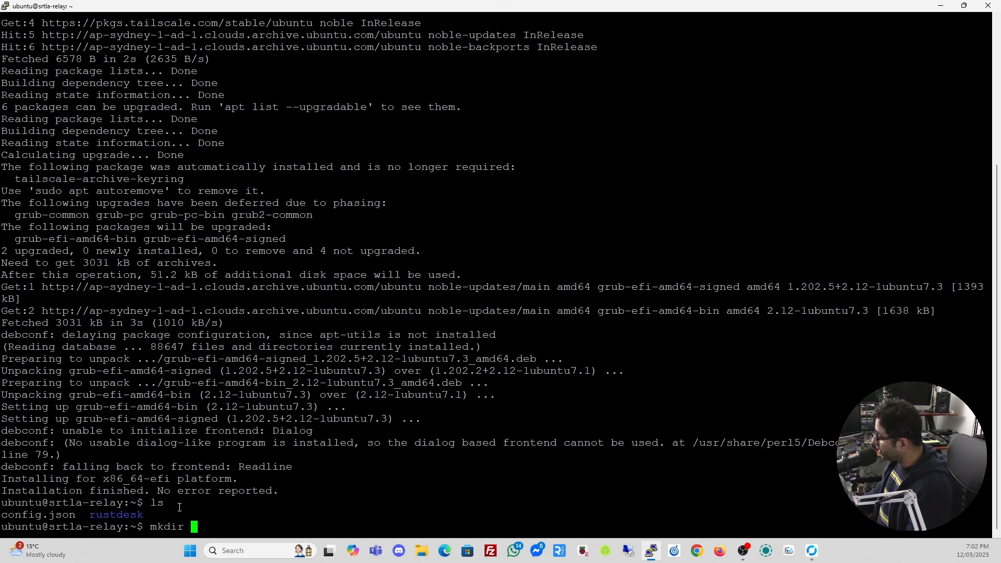
pyautogui.write('rustdesk')
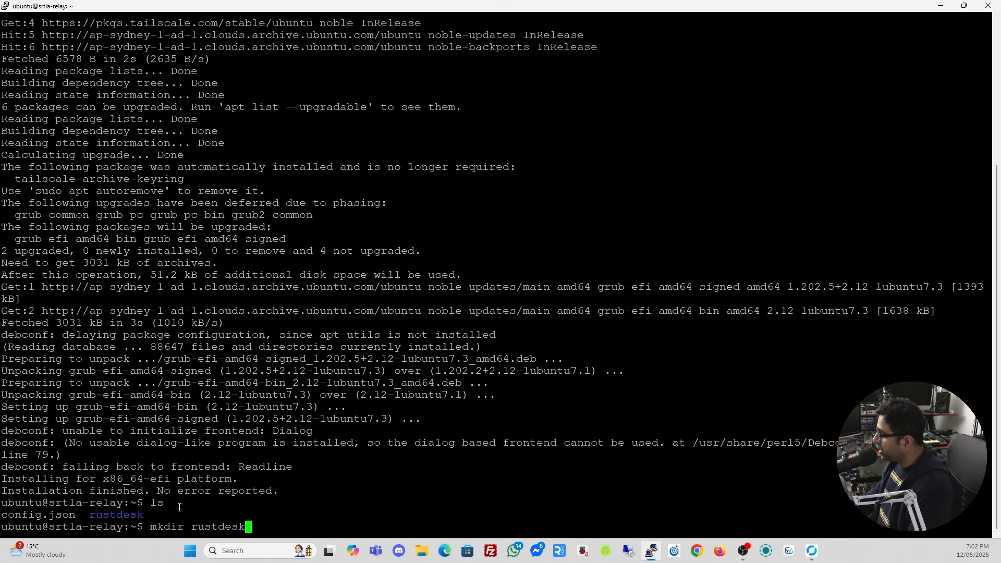
pyautogui.press('BackSpace')
pyautogui.press('BackSpace')
pyautogui.press('BackSpace')
pyautogui.press('BackSpace')
pyautogui.press('BackSpace')
pyautogui.press('BackSpace')
pyautogui.press('BackSpace')
pyautogui.press('BackSpace')
pyautogui.press('BackSpace')
pyautogui.press('BackSpace')
pyautogui.press('BackSpace')
pyautogui.press('BackSpace')
pyautogui.press('BackSpace')
pyautogui.press('BackSpace')
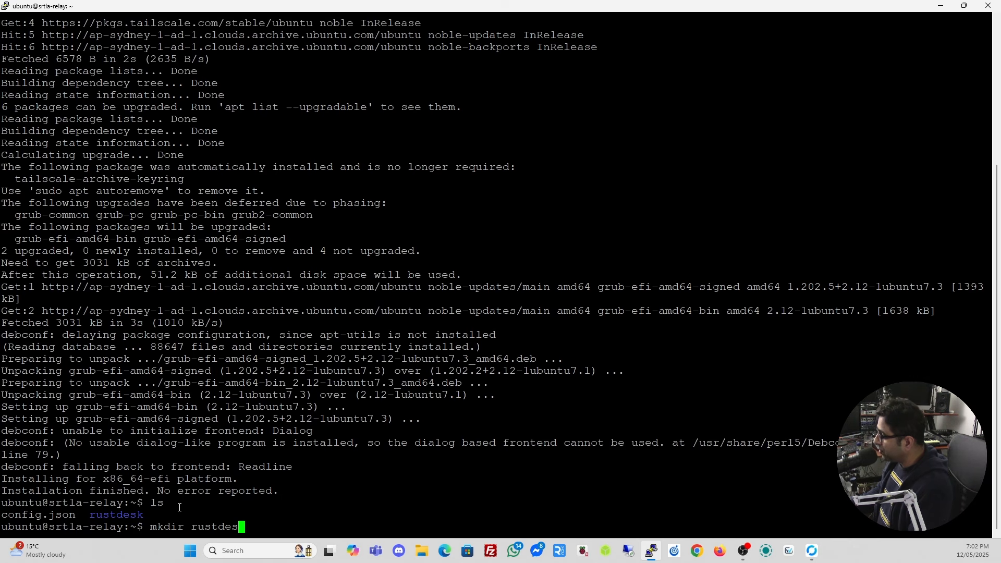
pyautogui.write('cd r')
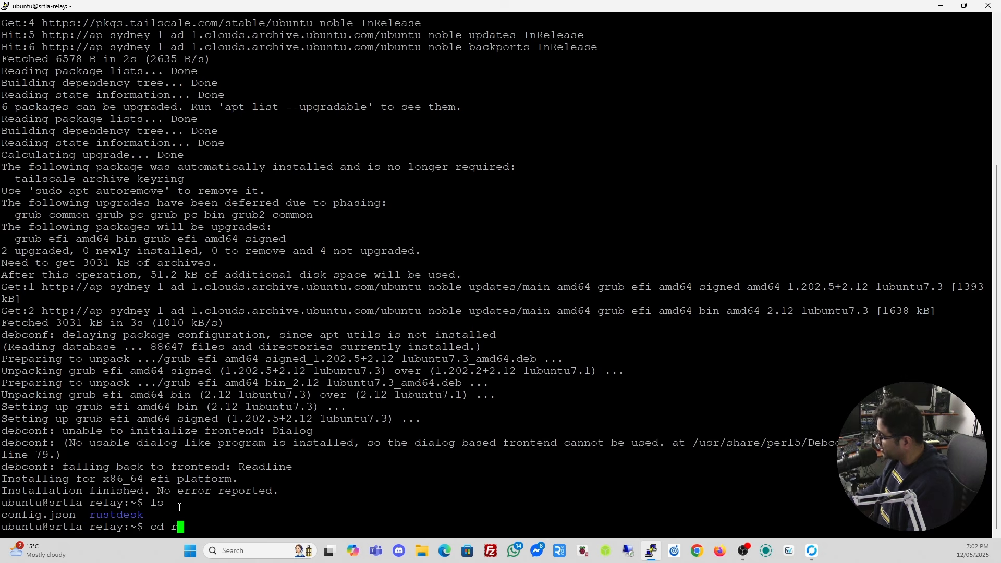
pyautogui.press('Tab')
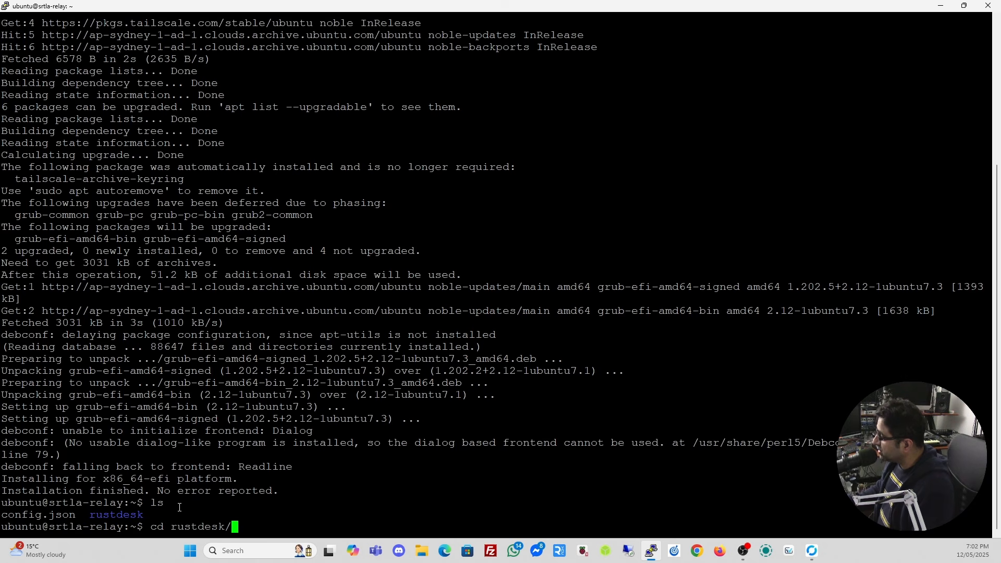
pyautogui.press('Return')
# List data and docker-compose.yml, then prepare 'sudo nano docker-compose.yml' at the prompt.
pyautogui.write('ls')
pyautogui.press('Return')
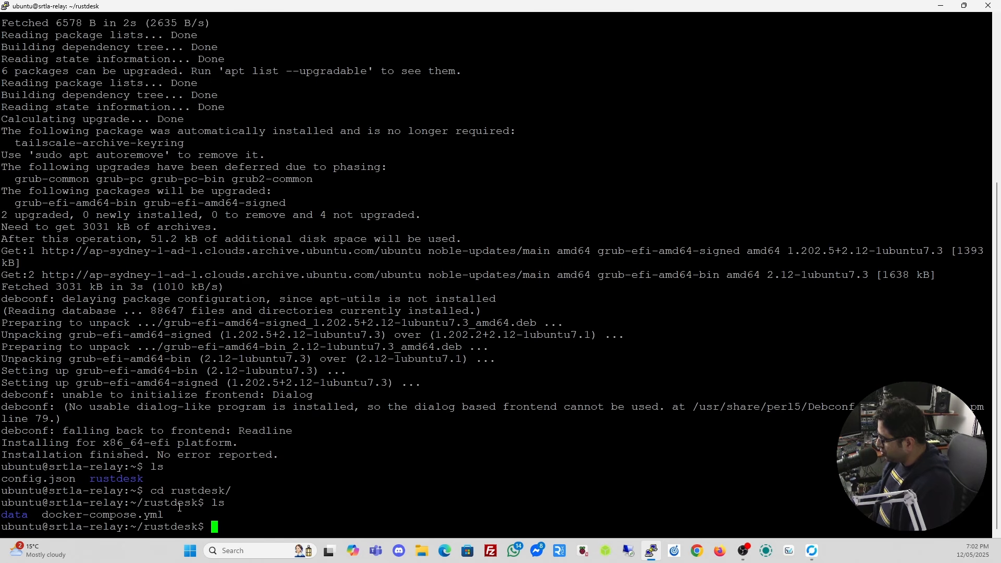
pyautogui.write('sudo ')
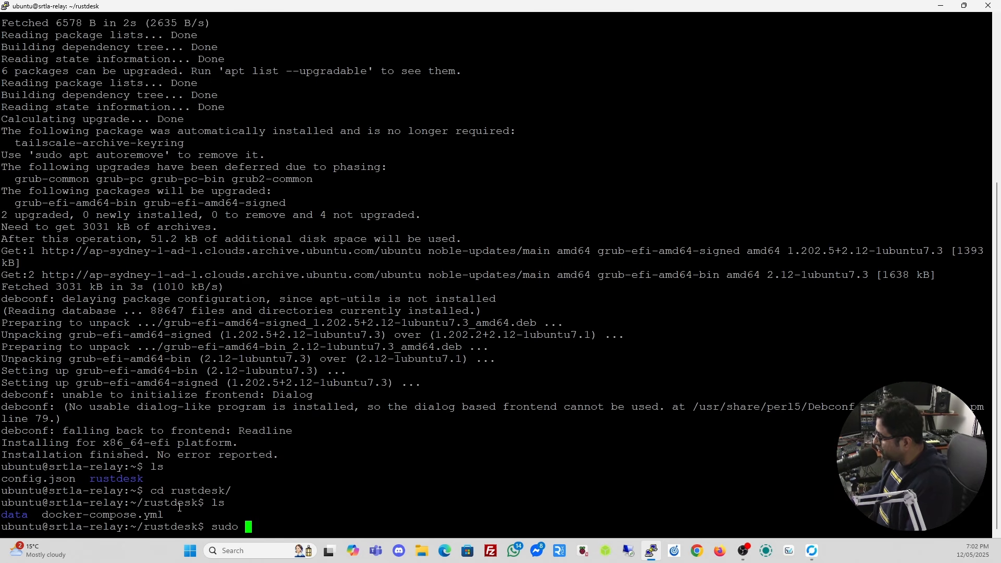
pyautogui.write('nano do')
pyautogui.press('Tab')
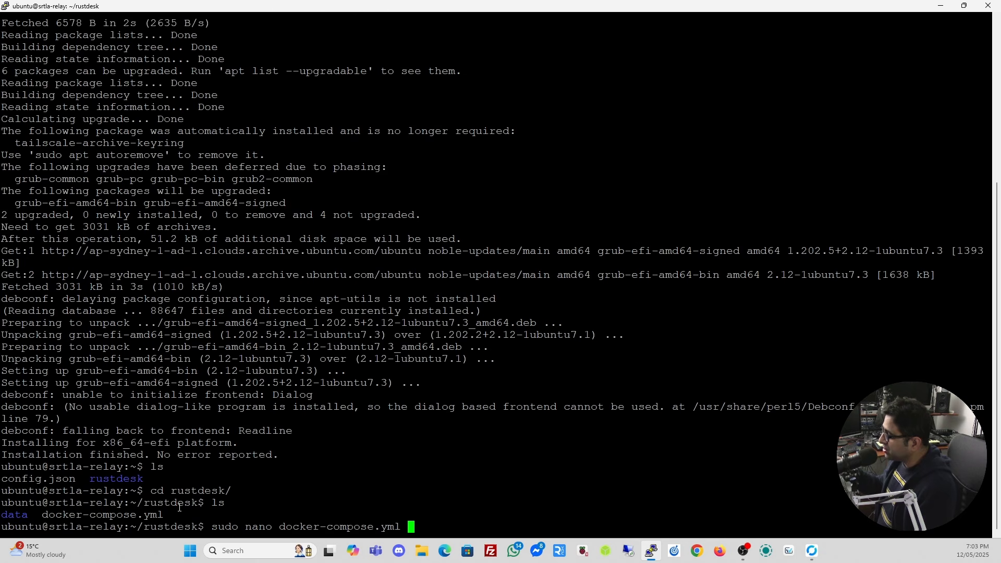
pyautogui.press('Return')
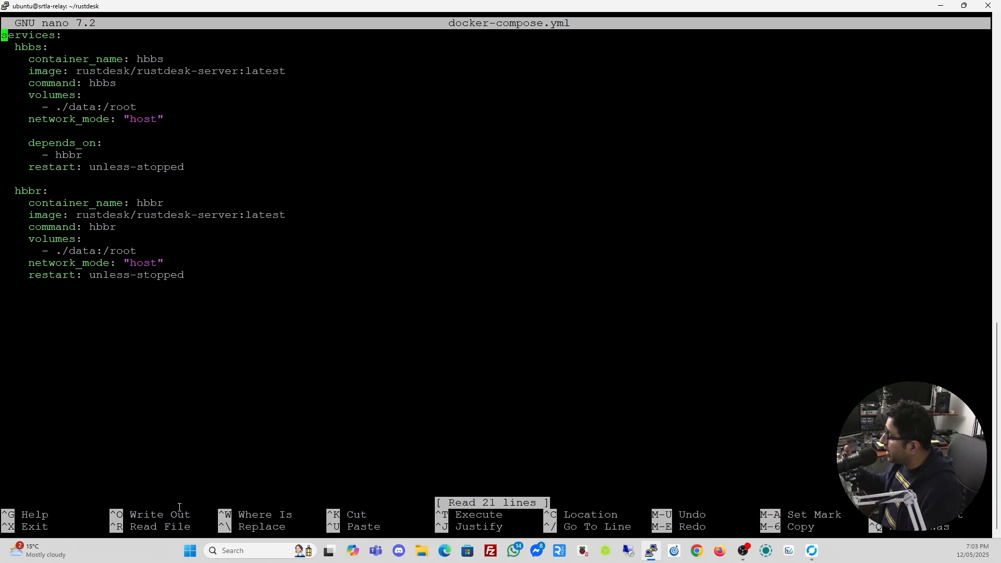
pyautogui.press('Down')
pyautogui.press('Down')
pyautogui.press('Right')
pyautogui.press('Right')
pyautogui.press('Right')
pyautogui.press('Right')
pyautogui.press('Right')
pyautogui.press('Right')
pyautogui.press('Right')
pyautogui.press('Right')
pyautogui.press('Right')
pyautogui.press('Right')
pyautogui.press('Right')
pyautogui.press('Right')
pyautogui.press('Right')
pyautogui.press('Right')
pyautogui.press('Right')
pyautogui.press('Right')
pyautogui.press('Right')
pyautogui.press('Right')
pyautogui.press('Right')
pyautogui.press('Right')
pyautogui.press('Right')
pyautogui.press('Right')
pyautogui.press('Right')
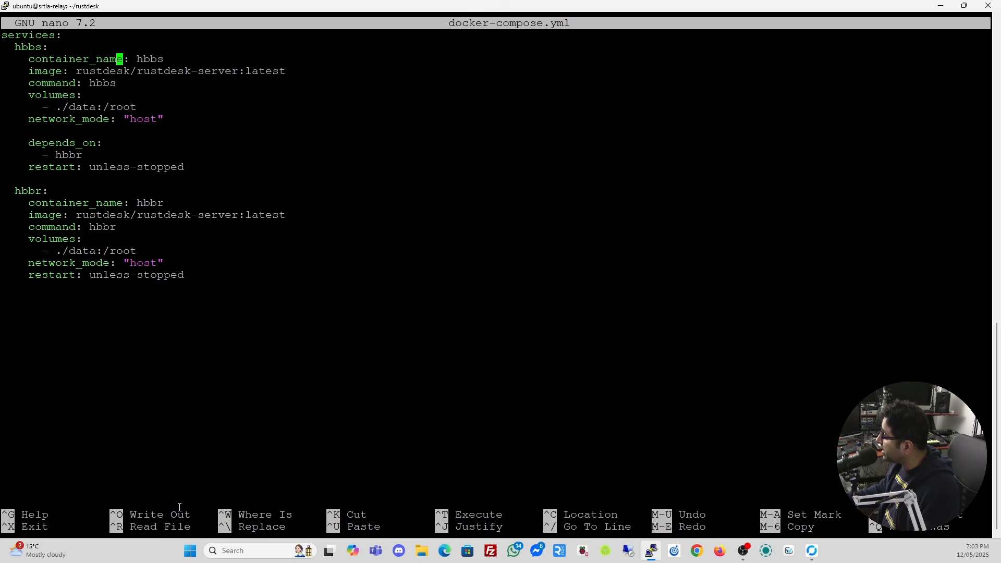
pyautogui.press('Down')
pyautogui.press('Down')
pyautogui.press('Down')
pyautogui.press('Down')
pyautogui.press('Down')
pyautogui.press('Down')
pyautogui.press('Down')
pyautogui.press('Down')
pyautogui.press('Down')
pyautogui.press('Down')
pyautogui.press('Down')
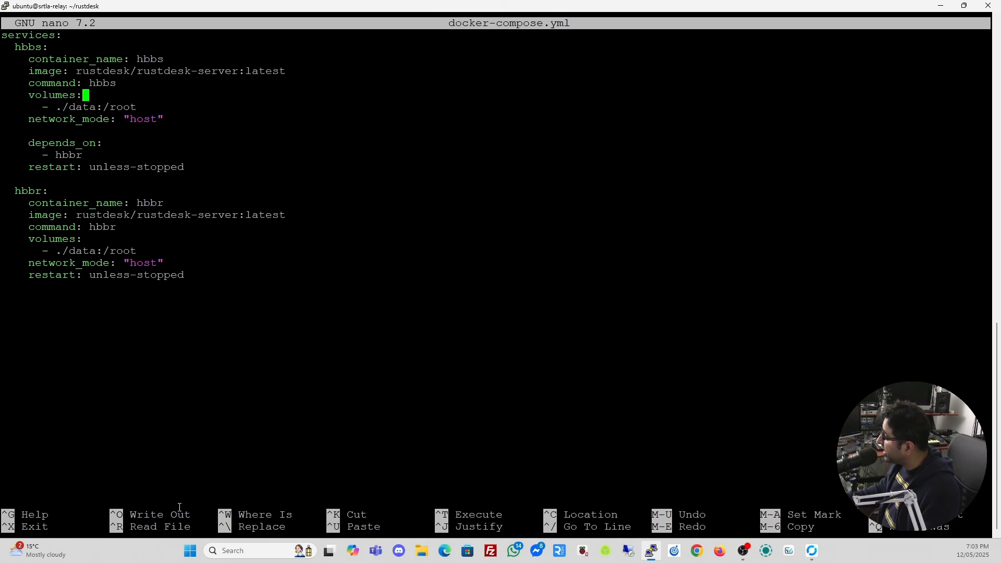
pyautogui.press('Down')
pyautogui.press('Right')
pyautogui.press('Up')
pyautogui.press('Up')
pyautogui.press('Up')
pyautogui.press('Up')
pyautogui.press('Up')
pyautogui.press('Up')
pyautogui.press('Up')
pyautogui.press('Up')
pyautogui.press('Up')
pyautogui.press('Up')
pyautogui.press('Up')
pyautogui.press('Down')
pyautogui.press('Down')
pyautogui.press('Down')
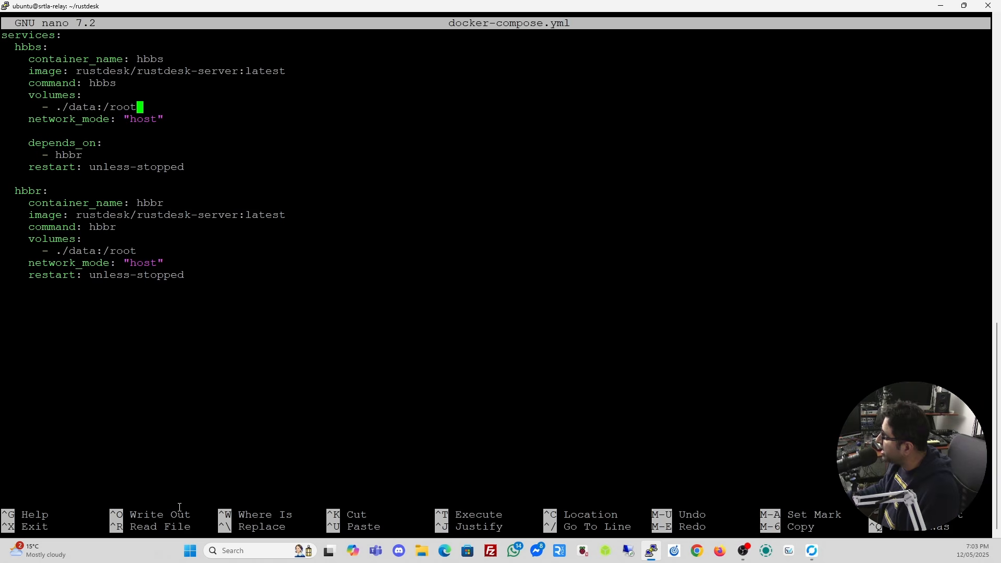
pyautogui.press('Down')
pyautogui.press('Down')
pyautogui.press('Down')
pyautogui.press('Down')
pyautogui.press('Down')
pyautogui.press('Down')
pyautogui.press('Down')
pyautogui.press('Down')
pyautogui.press('Down')
pyautogui.press('Down')
pyautogui.press('Down')
pyautogui.press('Down')
pyautogui.press('Down')
pyautogui.press('Down')
pyautogui.hotkey('ctrl', 'x')
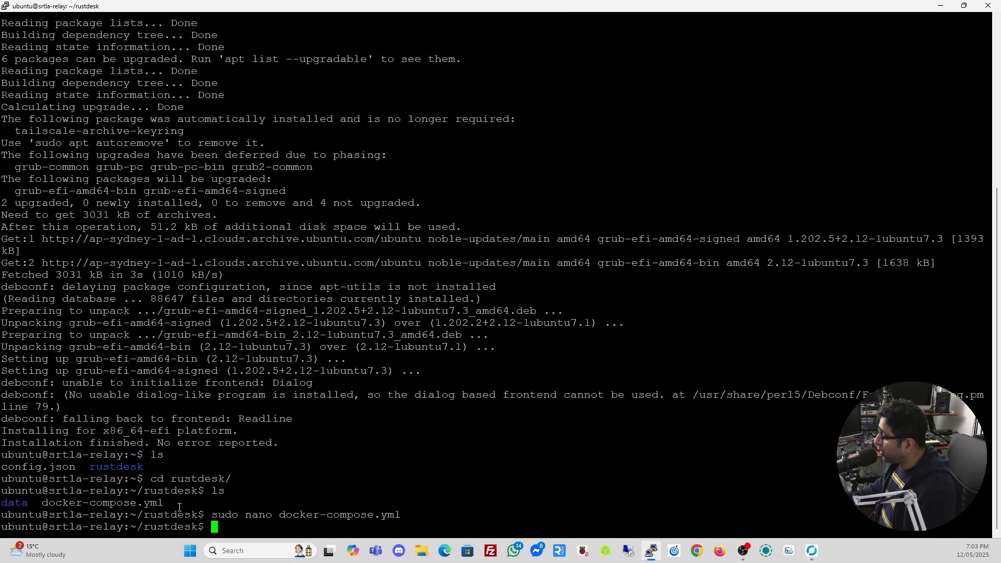
# List the rustdesk folder again and highlight the docker-compose.yml name.
pyautogui.write('ls')
pyautogui.press('Return')
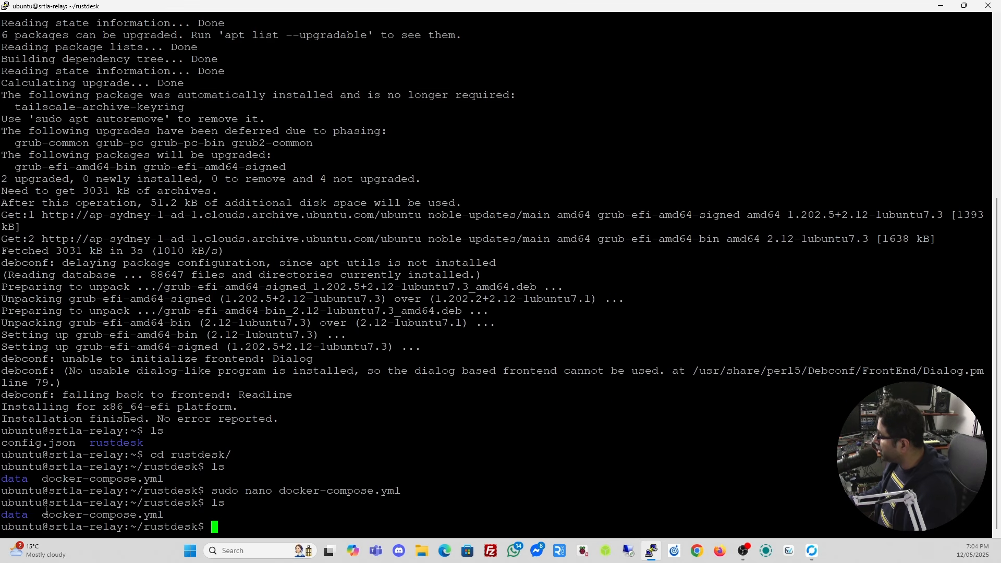
pyautogui.moveTo(43, 516); pyautogui.dragTo(160, 516)
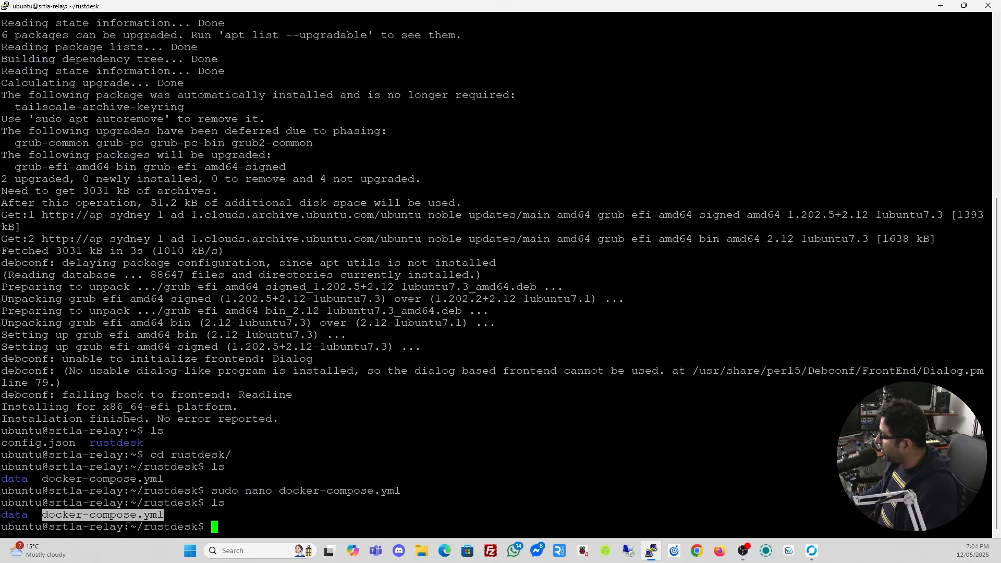
pyautogui.click(223, 527)
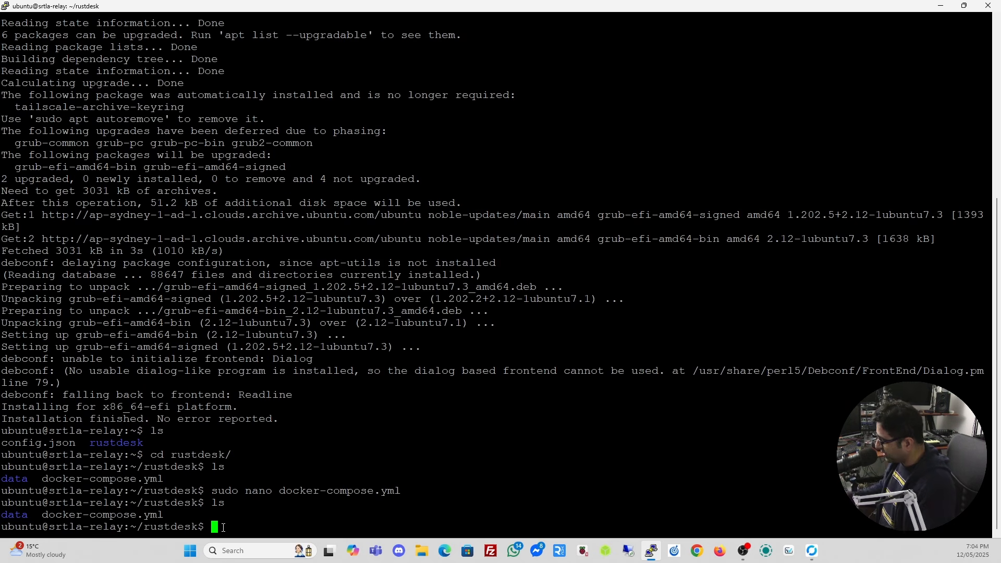
# Run sudo docker ps, showing only belabox-receiver running, then clear the terminal.
pyautogui.write('sudo docker ps')
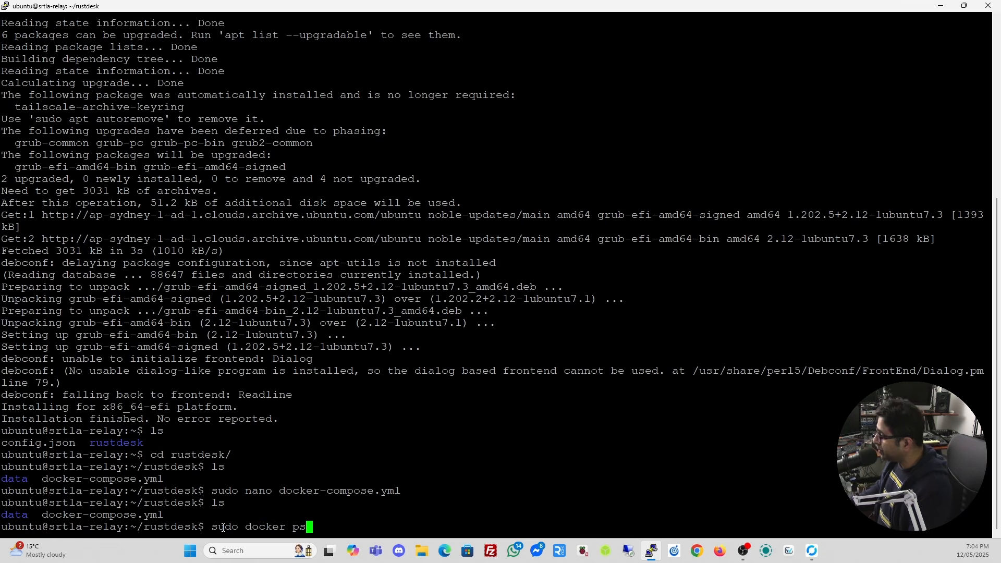
pyautogui.press('Return')
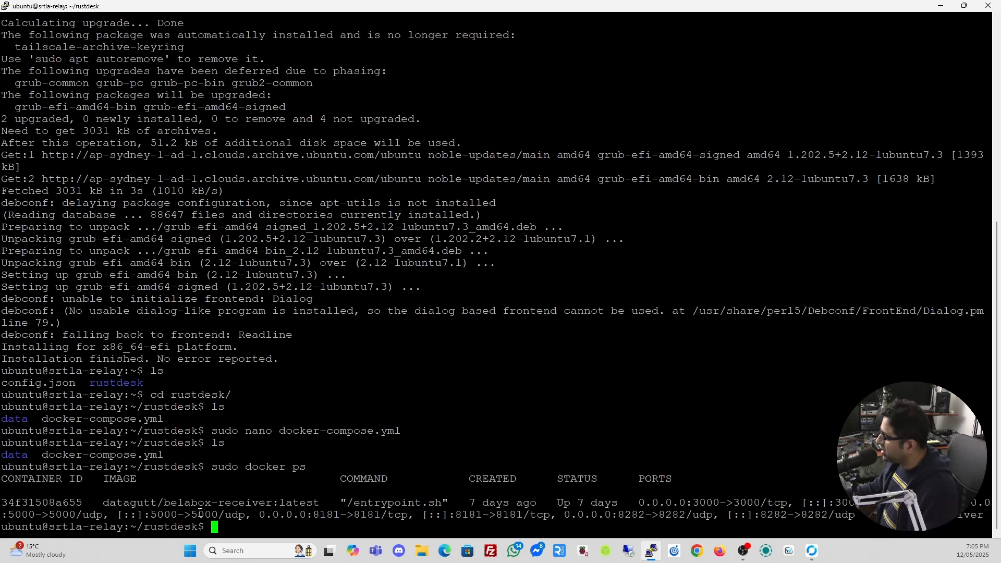
pyautogui.write('clear')
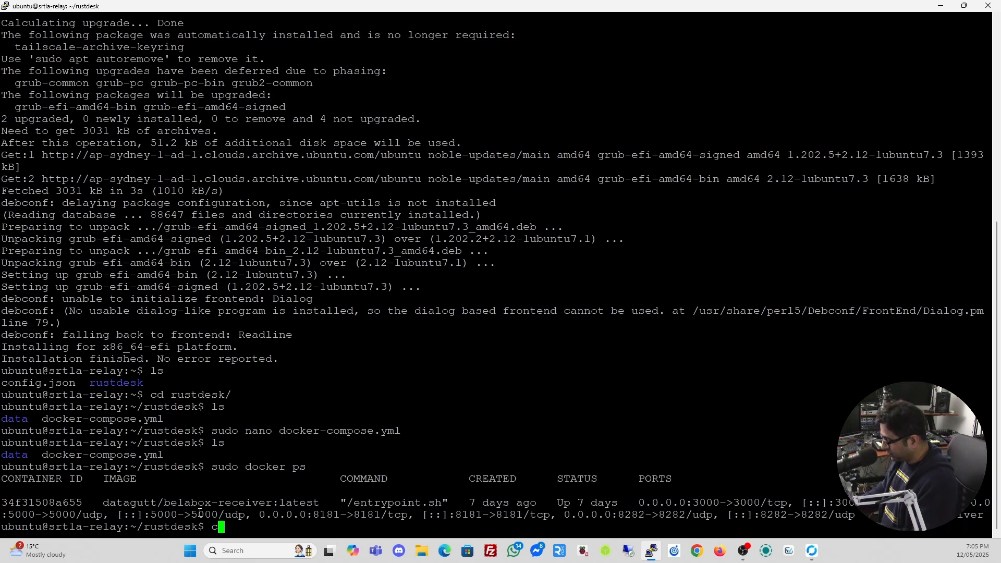
pyautogui.press('Return')
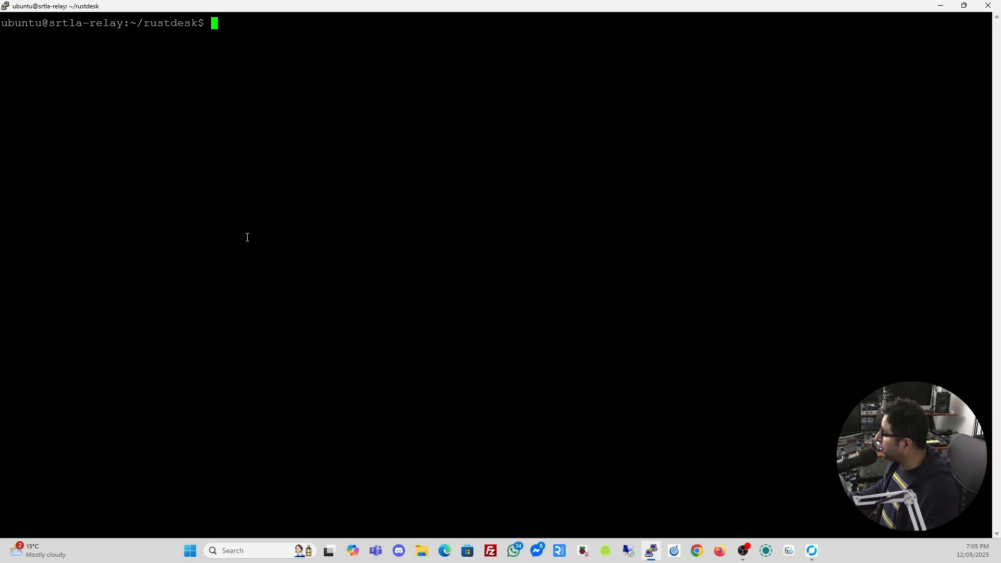
# Run 'sudo docker compose up -d' after correcting the 'ducker' typo to start hbbs and hbbr.
pyautogui.write('ls')
pyautogui.press('Return')
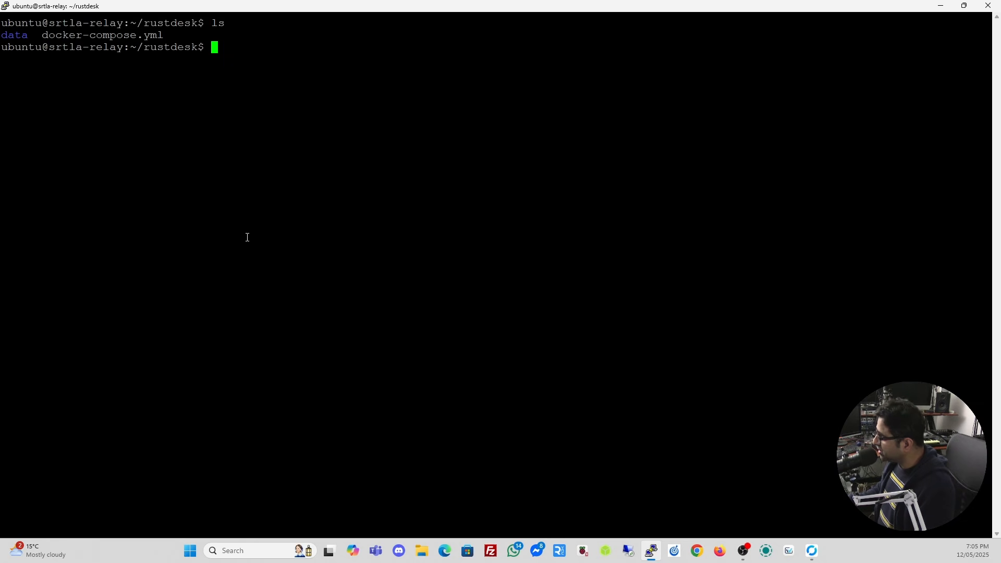
pyautogui.press('Up')
pyautogui.press('Left')
pyautogui.press('Left')
pyautogui.press('Left')
pyautogui.press('Left')
pyautogui.press('Left')
pyautogui.press('Left')
pyautogui.press('Left')
pyautogui.press('Left')
pyautogui.press('Left')
pyautogui.press('Left')
pyautogui.press('Left')
pyautogui.press('Left')
pyautogui.press('Left')
pyautogui.press('Left')
pyautogui.press('Left')
pyautogui.press('Left')
pyautogui.press('Left')
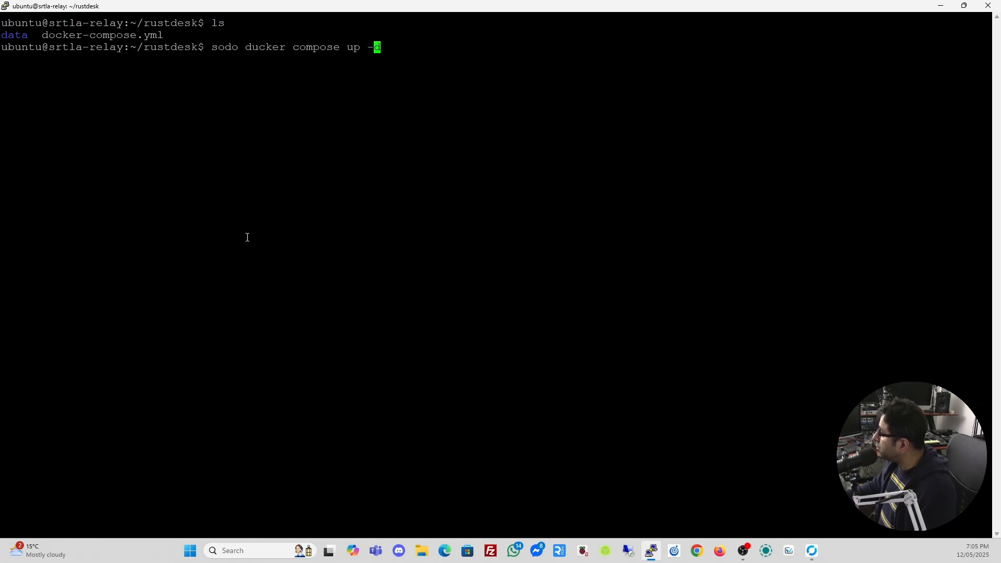
pyautogui.press('Right')
pyautogui.press('Right')
pyautogui.press('Right')
pyautogui.press('BackSpace')
pyautogui.press('BackSpace')
pyautogui.press('BackSpace')
pyautogui.press('BackSpace')
pyautogui.press('BackSpace')
pyautogui.write('ocker')
pyautogui.press('End')
pyautogui.press('Right')
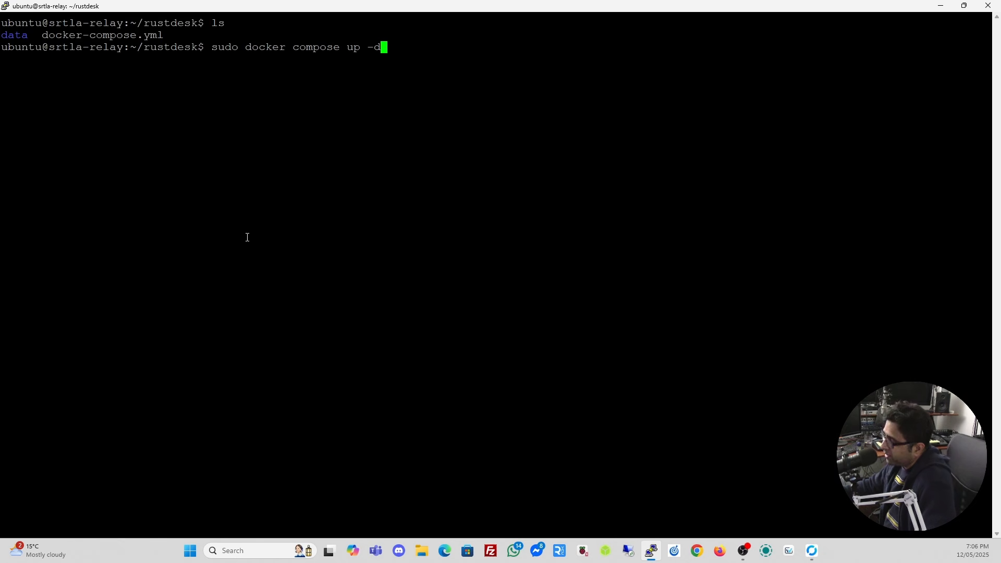
pyautogui.press('Return')
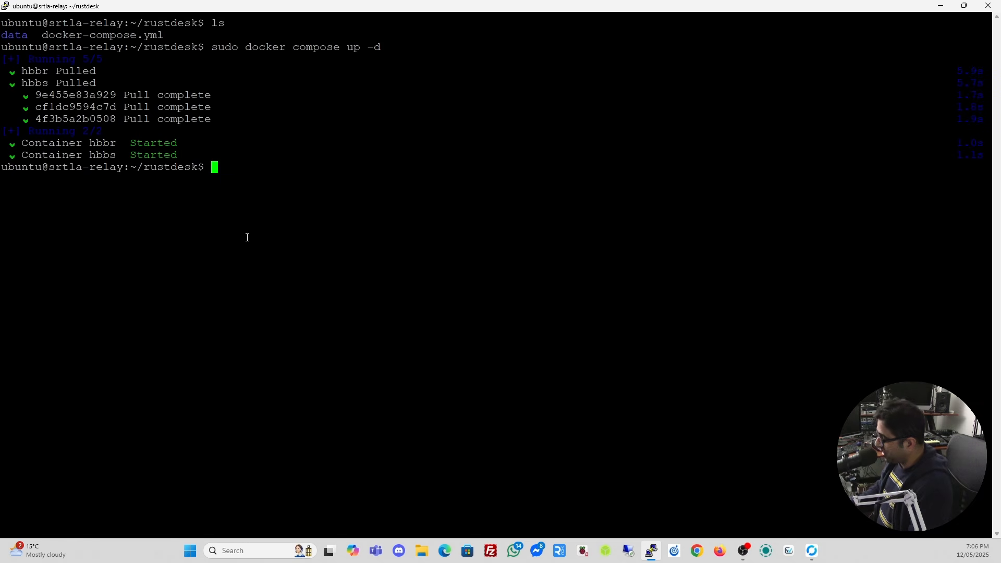
# Run sudo docker ps to confirm hbbs and hbbr run beside belabox-receiver.
pyautogui.write('docker')
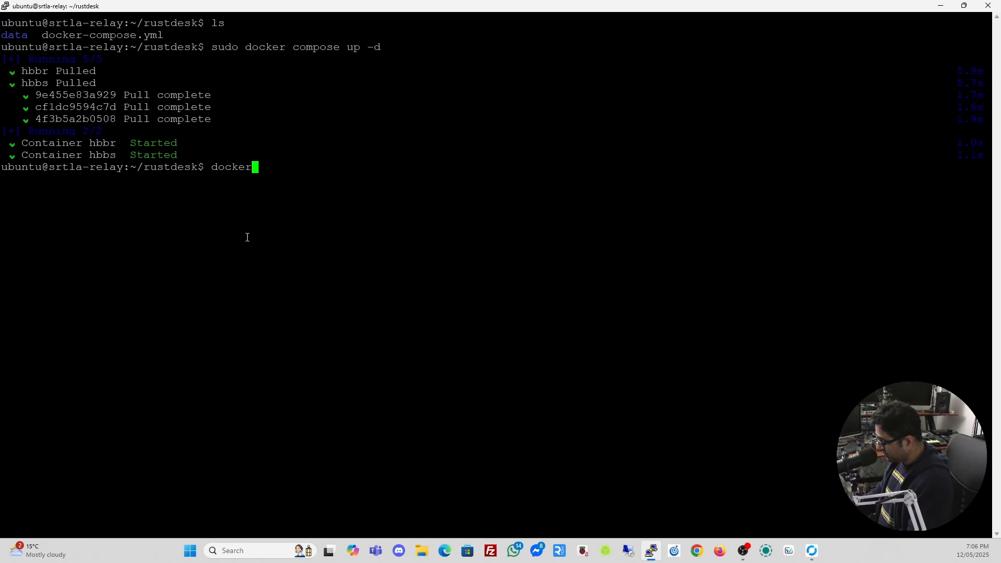
pyautogui.press('BackSpace')
pyautogui.press('BackSpace')
pyautogui.press('BackSpace')
pyautogui.press('BackSpace')
pyautogui.press('BackSpace')
pyautogui.press('BackSpace')
pyautogui.write('sudo docker ps')
pyautogui.press('Return')
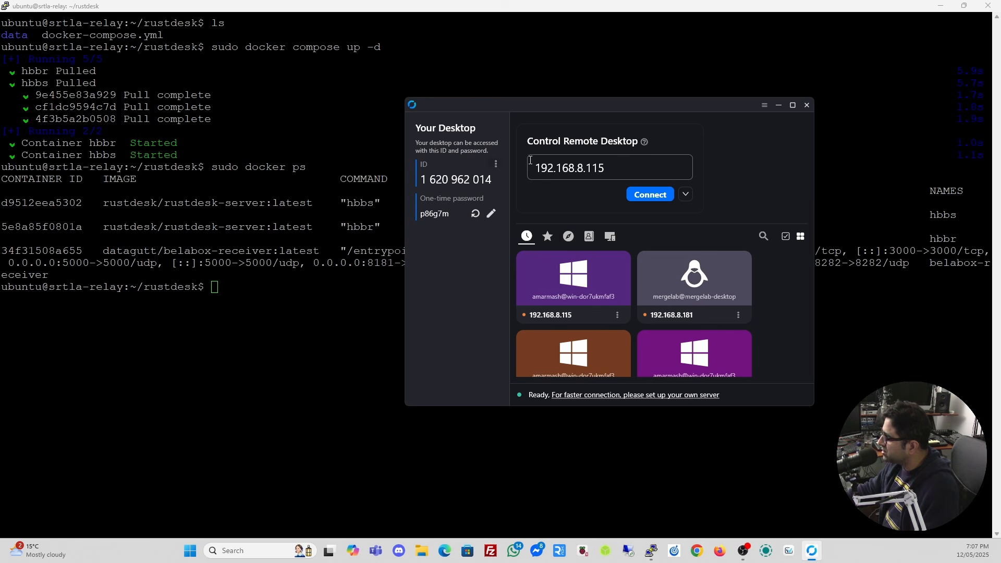
# Open RustDesk's Network settings, unlock them, and open the ID/Relay server dialog.
pyautogui.moveTo(578, 105); pyautogui.dragTo(537, 92)
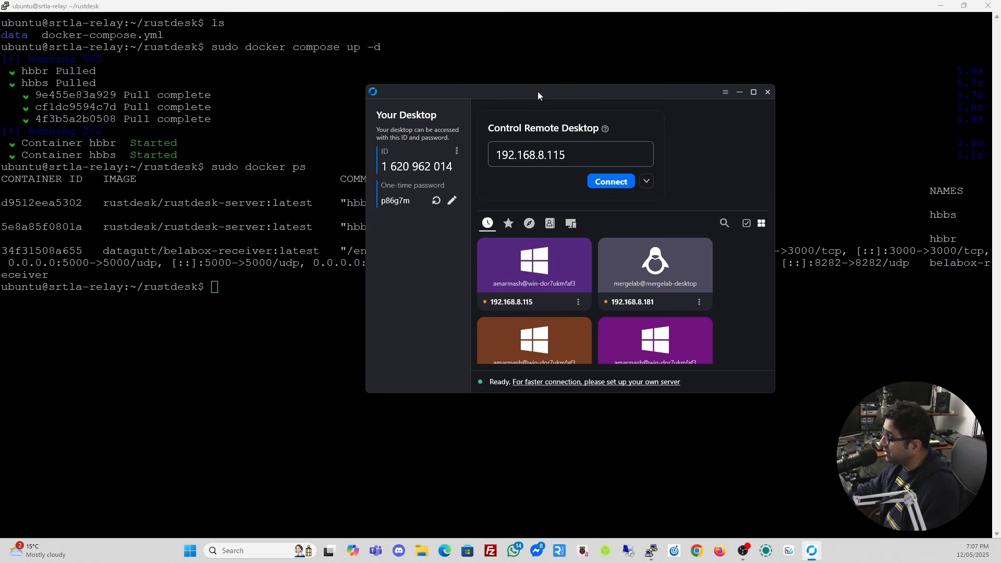
pyautogui.click(457, 152)
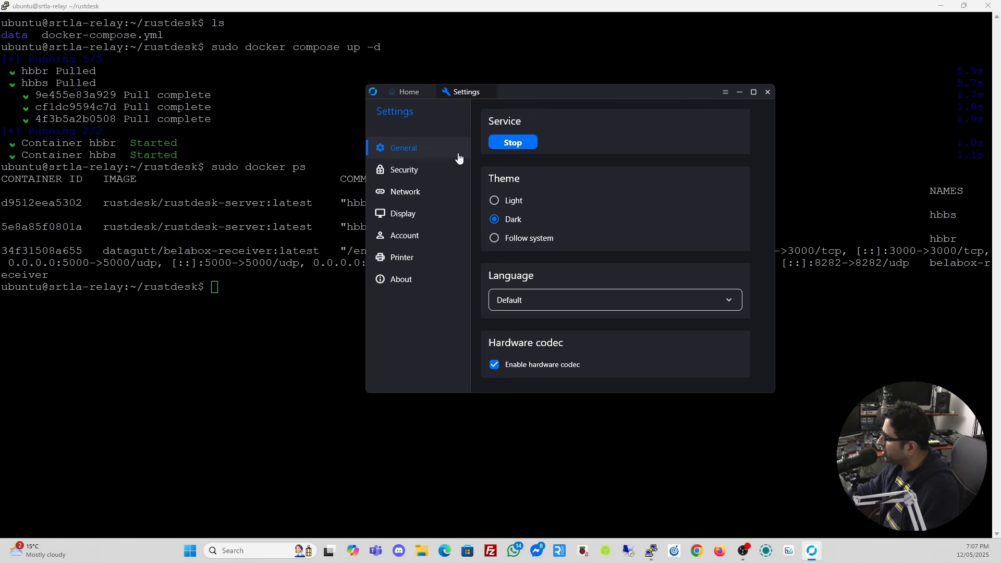
pyautogui.click(408, 192)
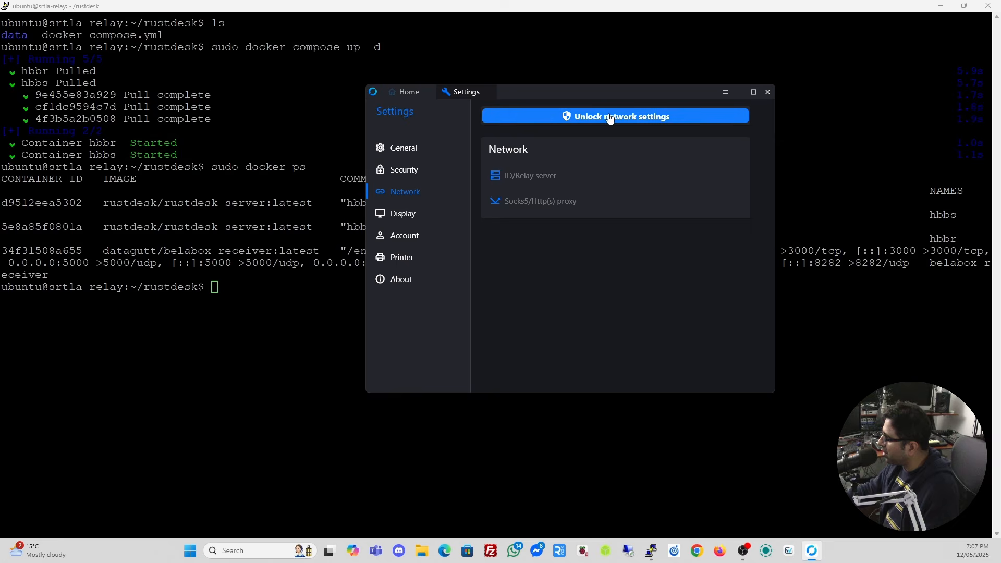
pyautogui.click(548, 117)
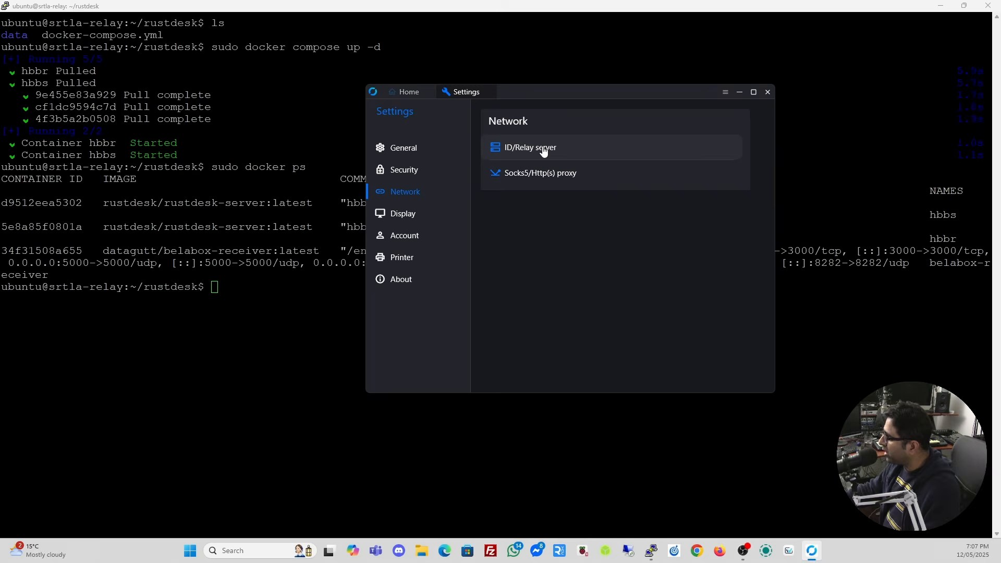
pyautogui.click(543, 151)
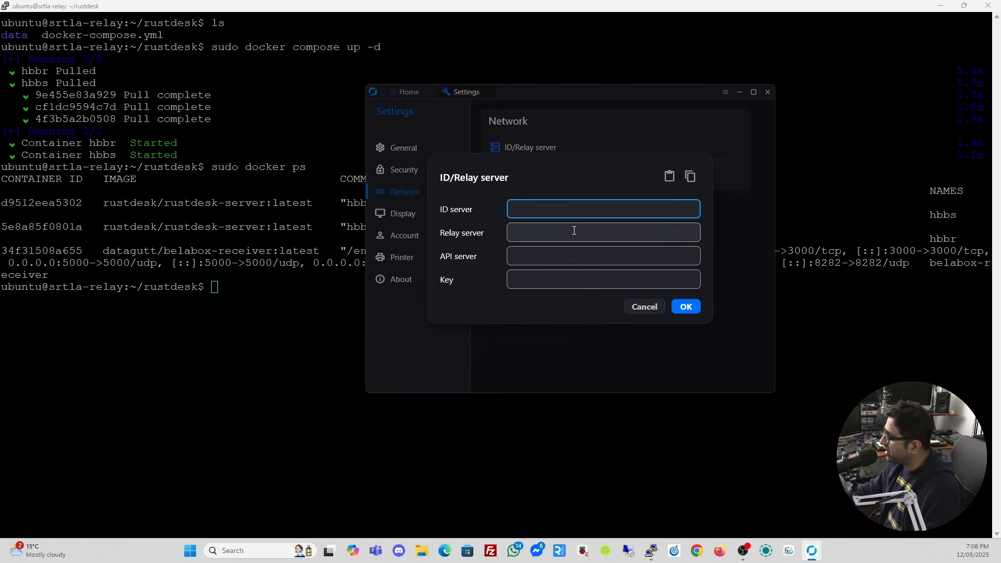
# Paste the VPS IP as both ID server and Relay server, save, and minimize RustDesk.
pyautogui.click(811, 555)
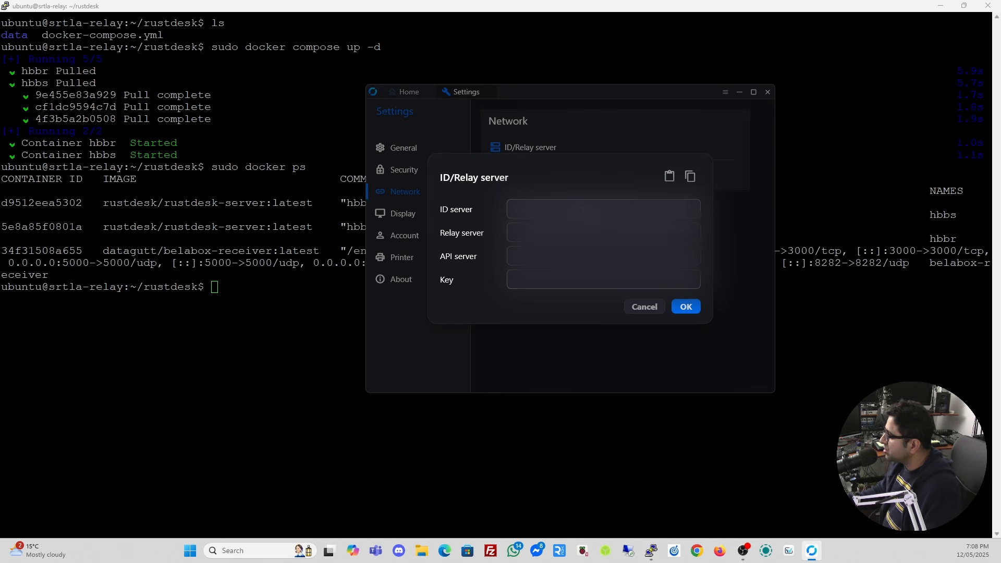
pyautogui.write('159.13.33.53')
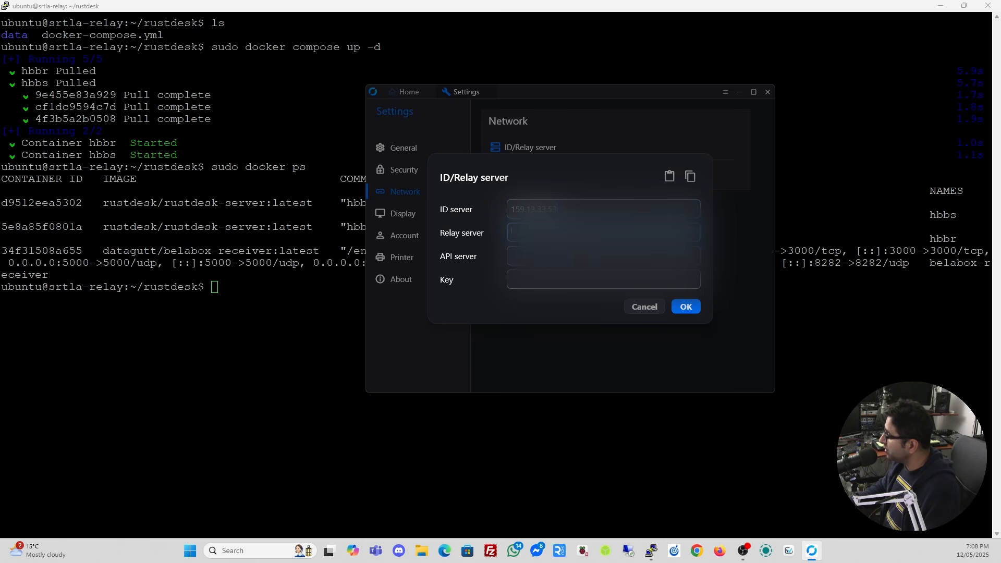
pyautogui.write('159.13.33.53')
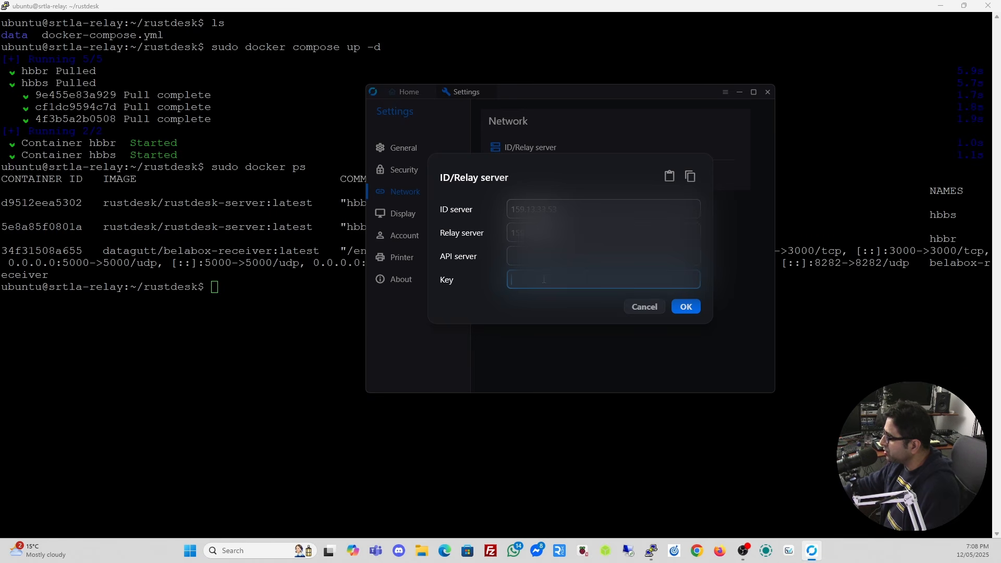
pyautogui.click(683, 307)
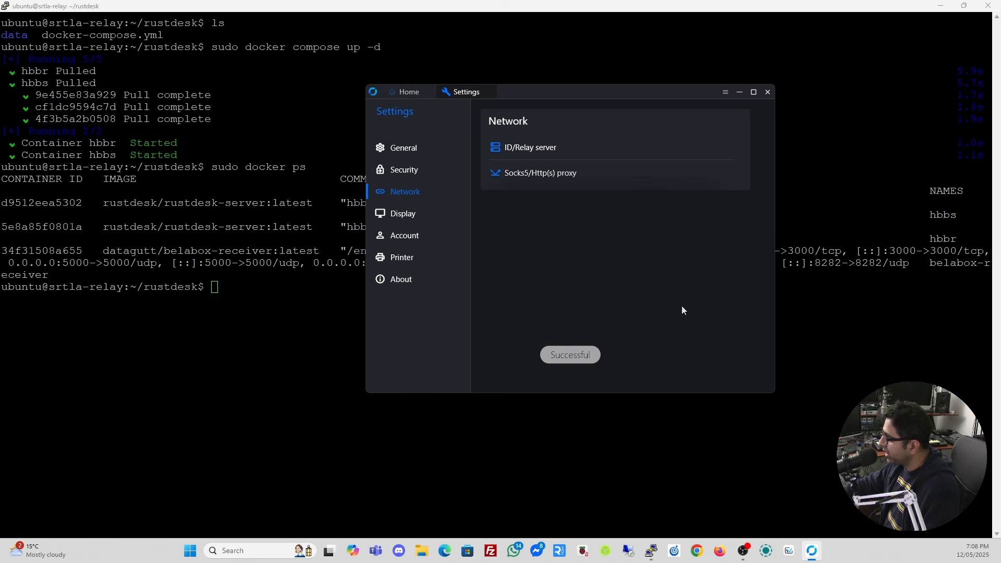
pyautogui.click(740, 92)
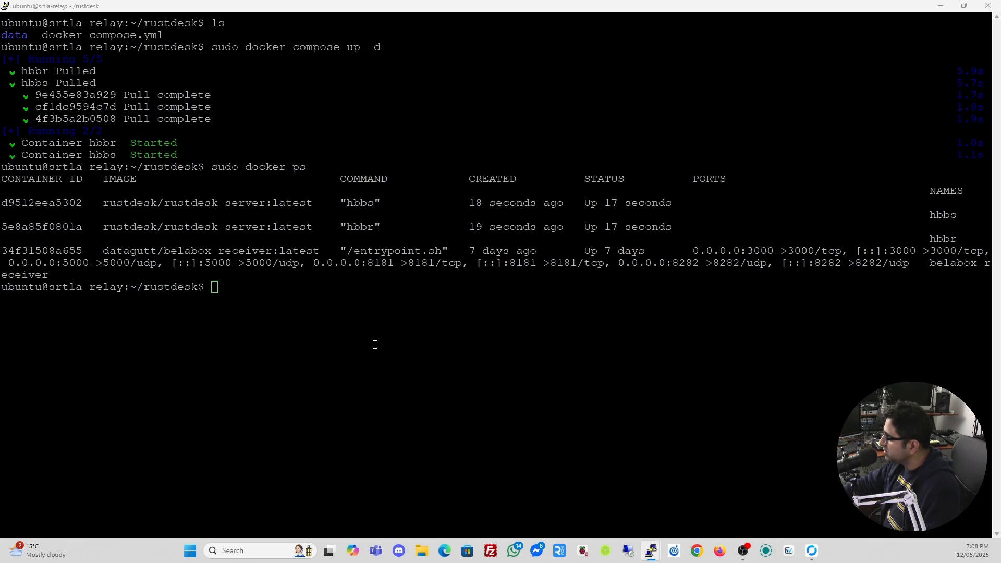
# Move into the rustdesk/data folder and list its files.
pyautogui.click(317, 291)
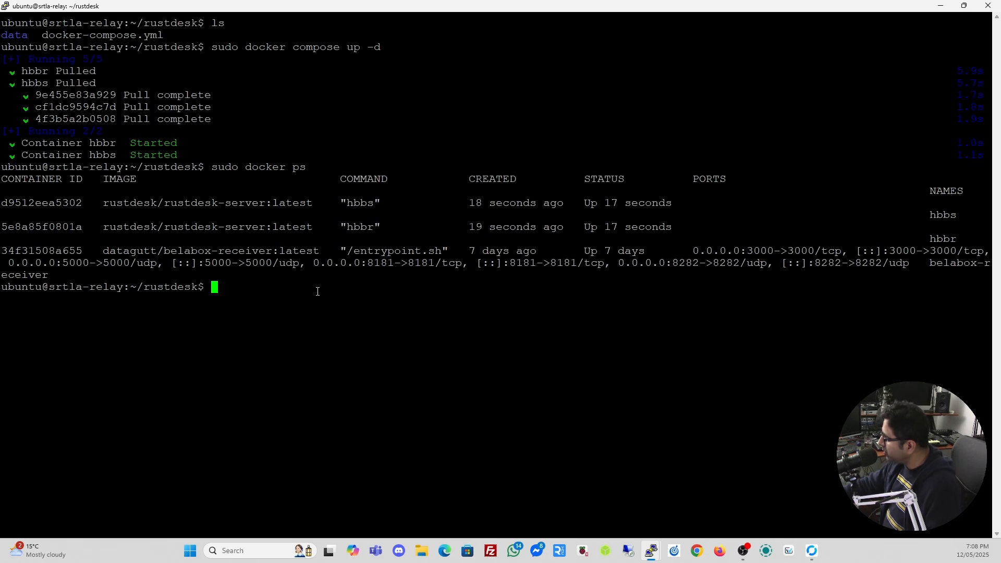
pyautogui.write('ls')
pyautogui.press('Return')
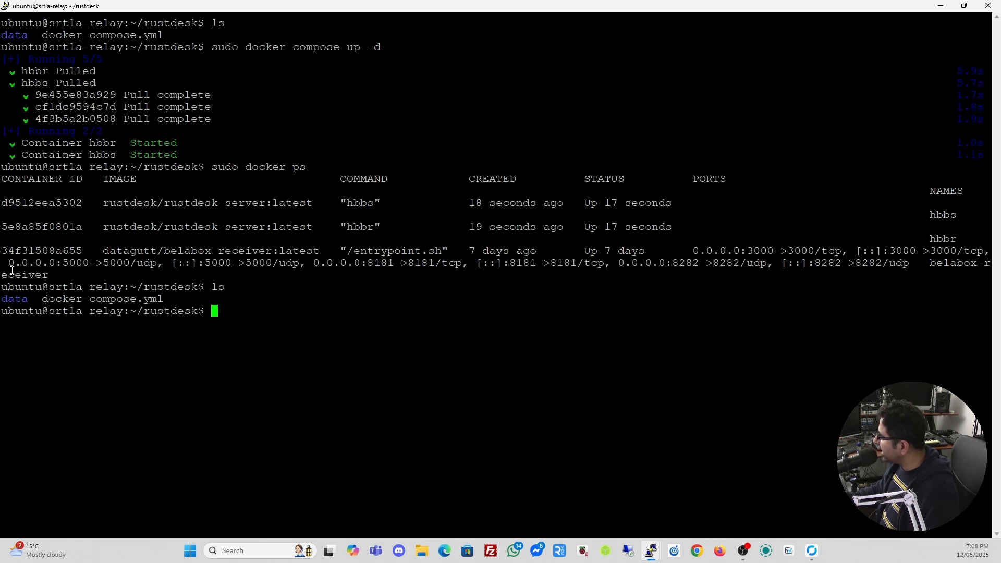
pyautogui.write('cd data/')
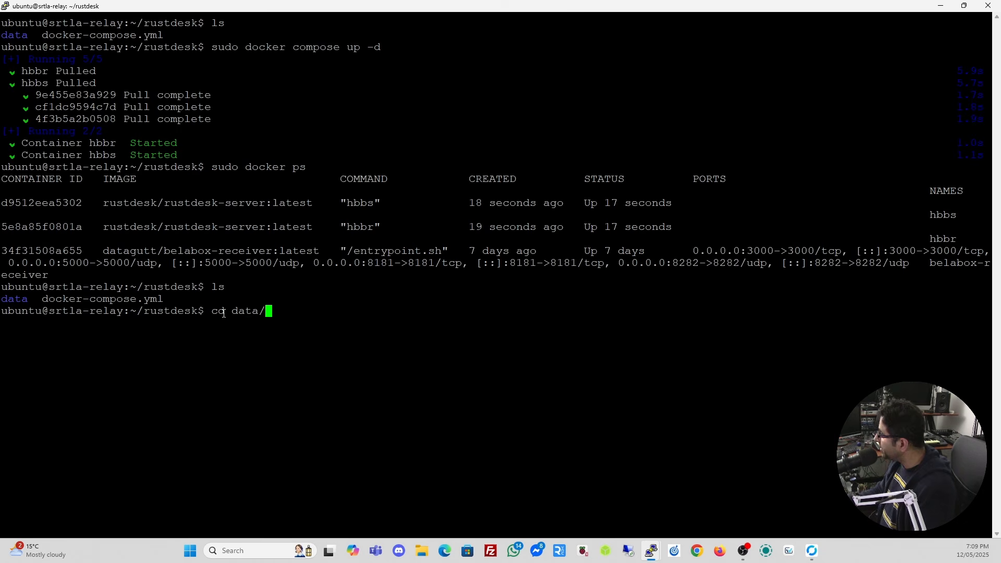
pyautogui.press('Return')
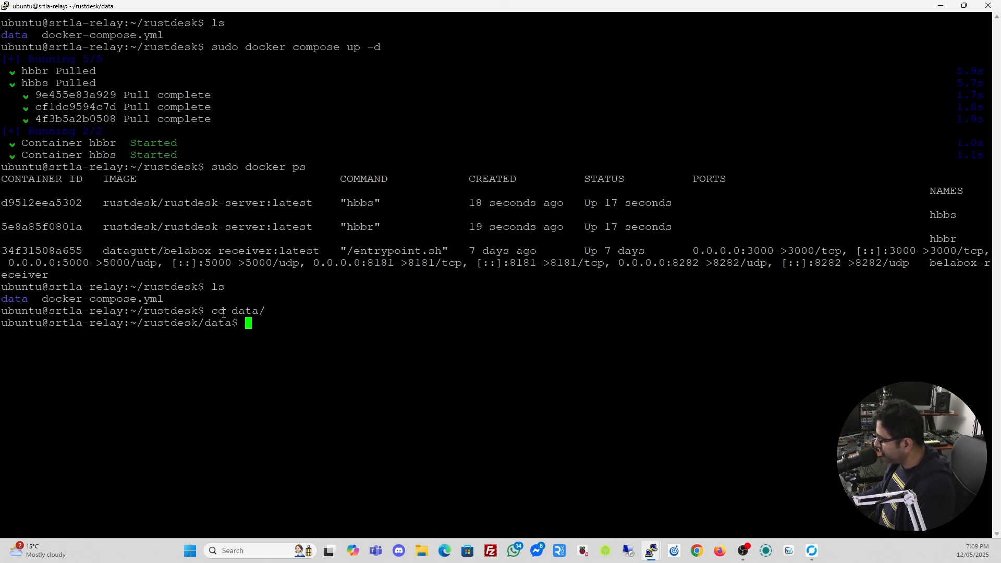
pyautogui.write('ls')
pyautogui.press('Return')
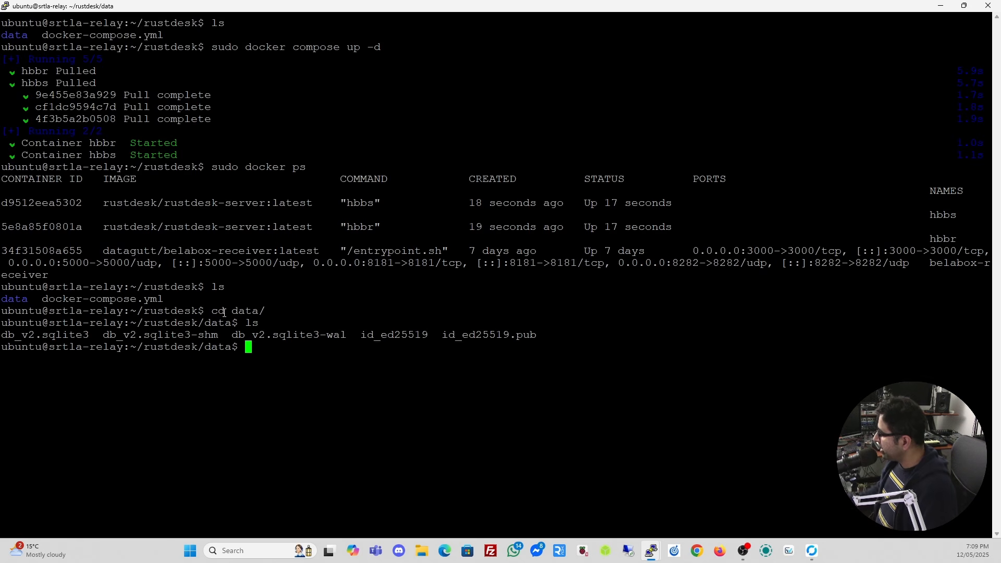
# Print id_ed25519.pub with cat and select the public key to copy it.
pyautogui.moveTo(443, 334); pyautogui.dragTo(533, 338)
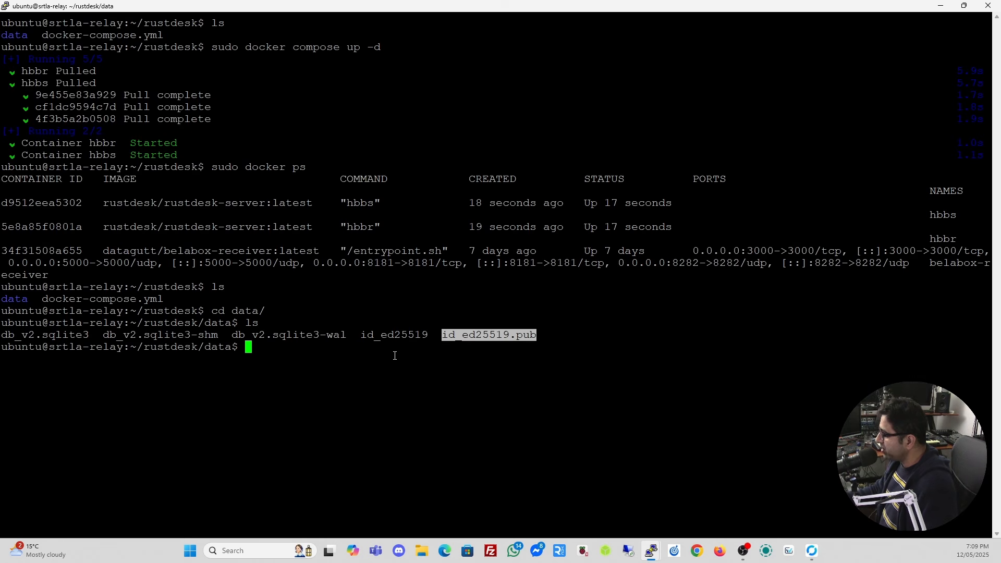
pyautogui.click(364, 346)
pyautogui.write('cat')
pyautogui.moveTo(439, 334); pyautogui.dragTo(536, 334)
pyautogui.hotkey('ctrl', 'c')
pyautogui.click(448, 334)
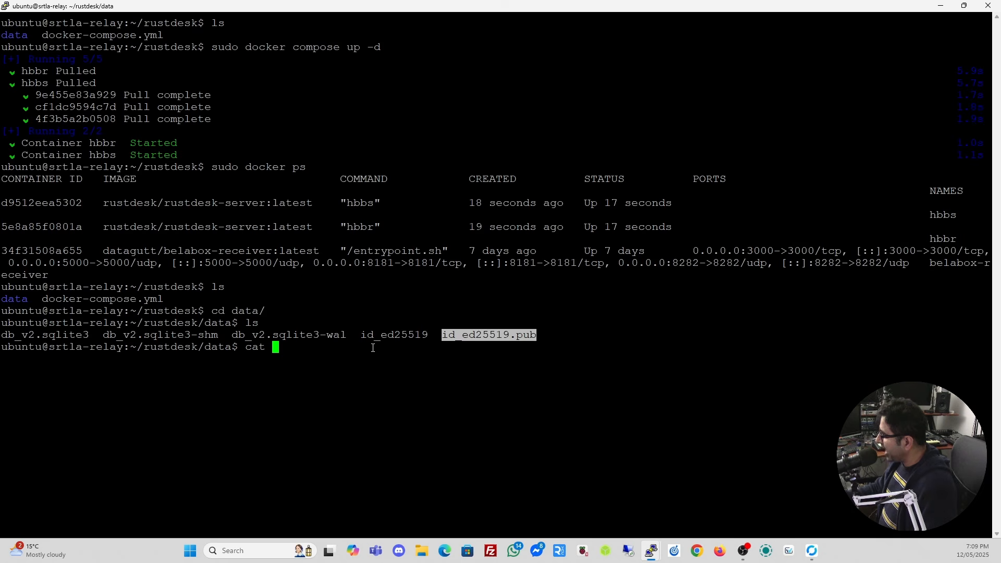
pyautogui.rightClick(424, 348)
pyautogui.press('Return')
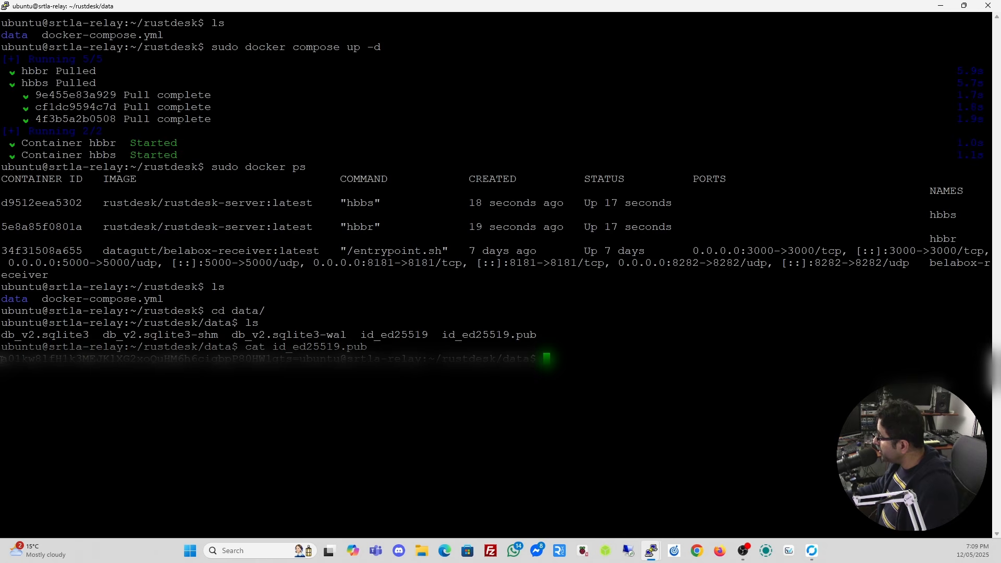
pyautogui.moveTo(2, 359); pyautogui.dragTo(300, 359)
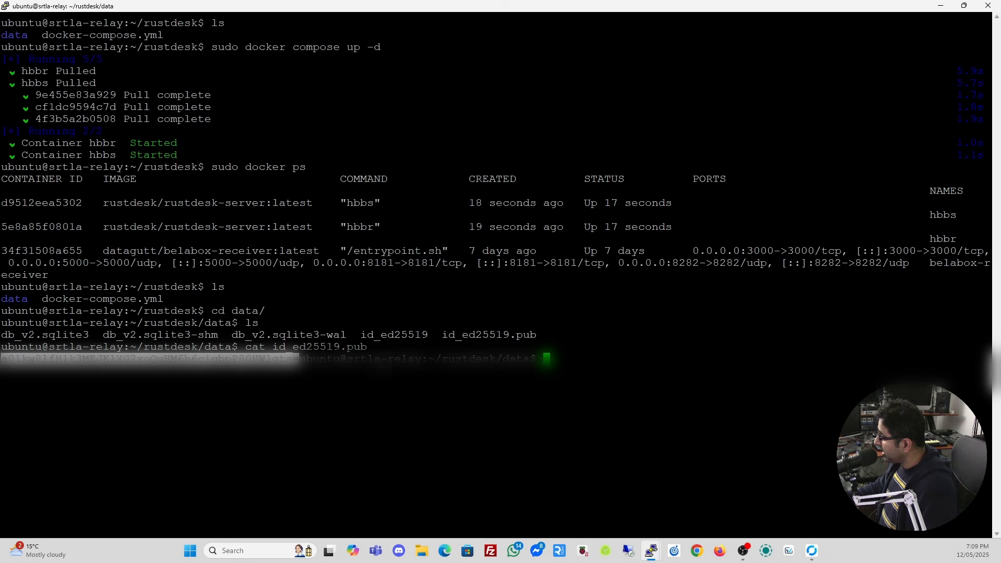
# Paste the server's public key into RustDesk's Key field, save, and return to Home.
pyautogui.click(812, 550)
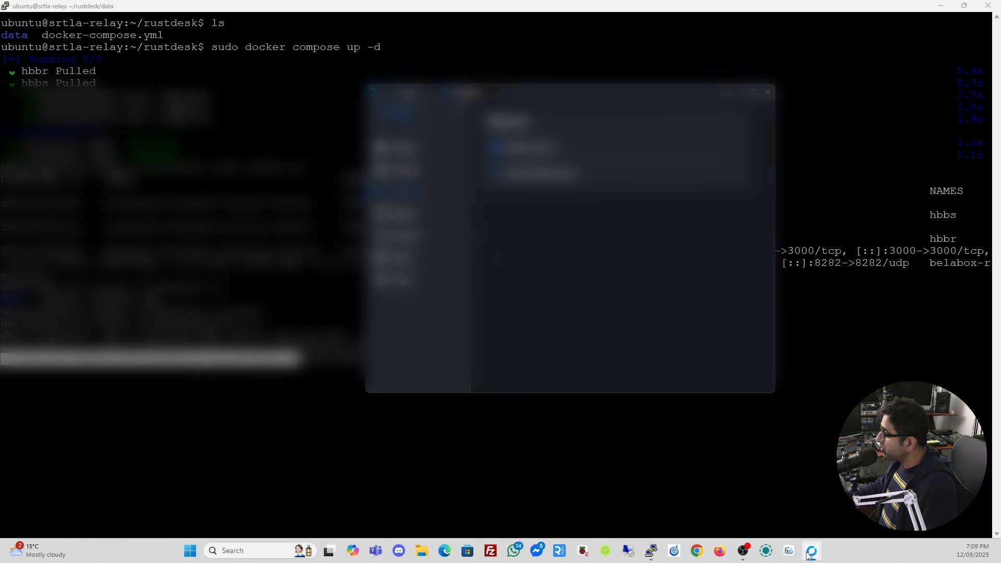
pyautogui.click(534, 151)
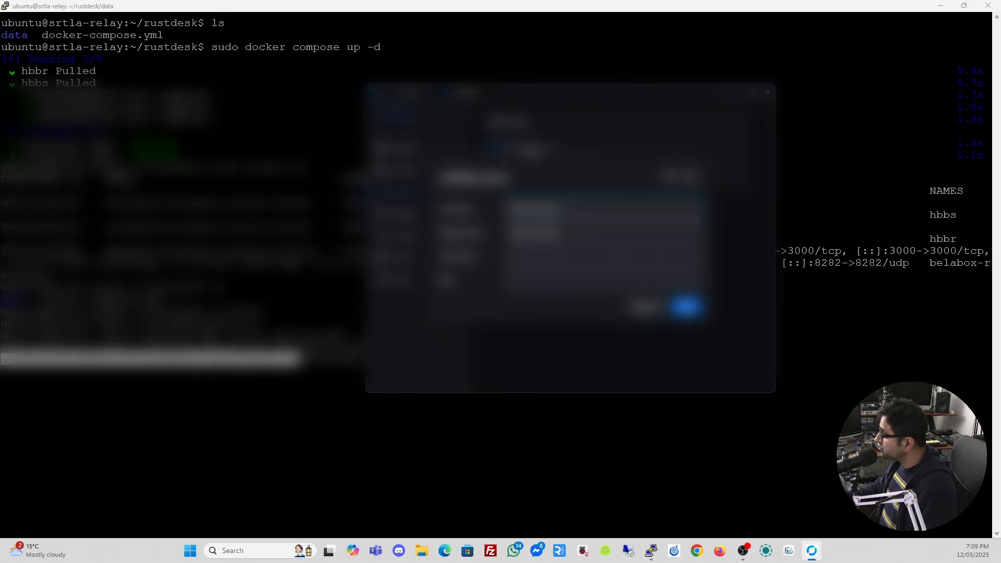
pyautogui.click(560, 279)
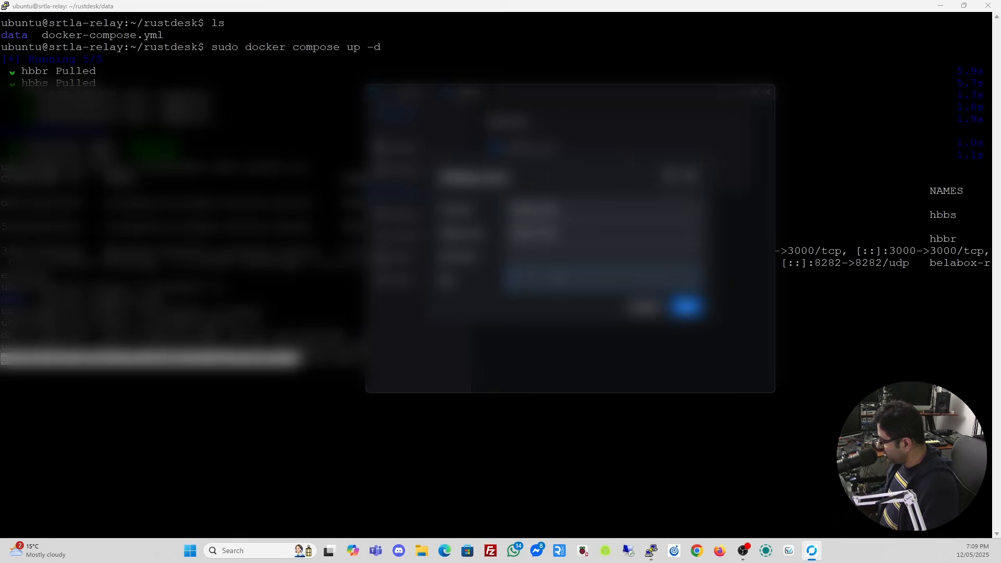
pyautogui.hotkey('ctrl', 'v')
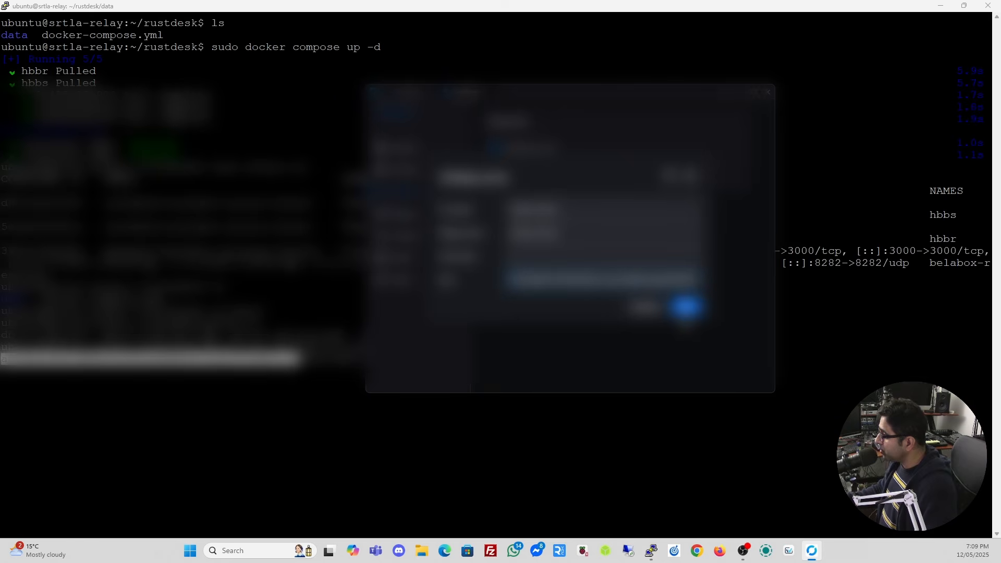
pyautogui.click(689, 307)
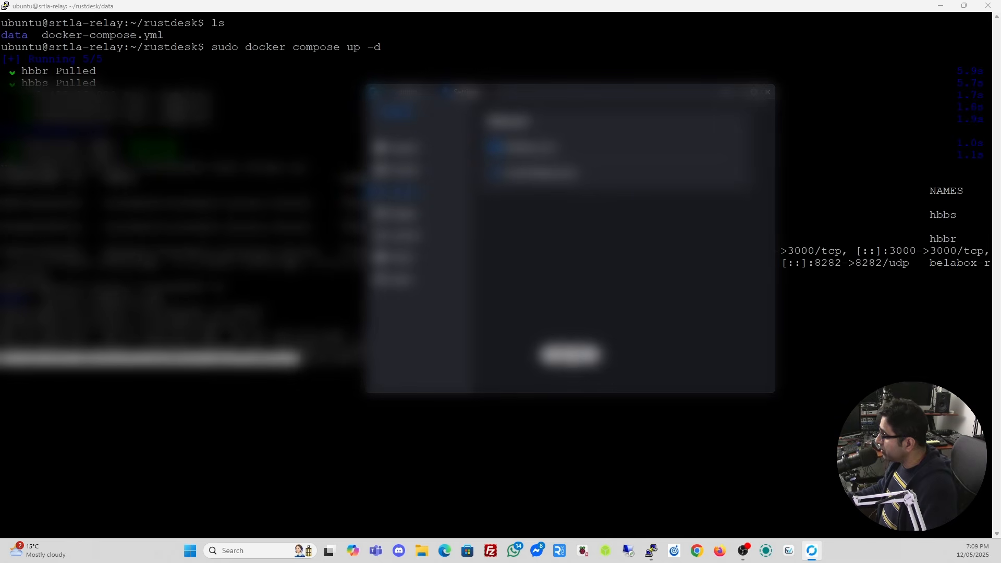
pyautogui.click(412, 94)
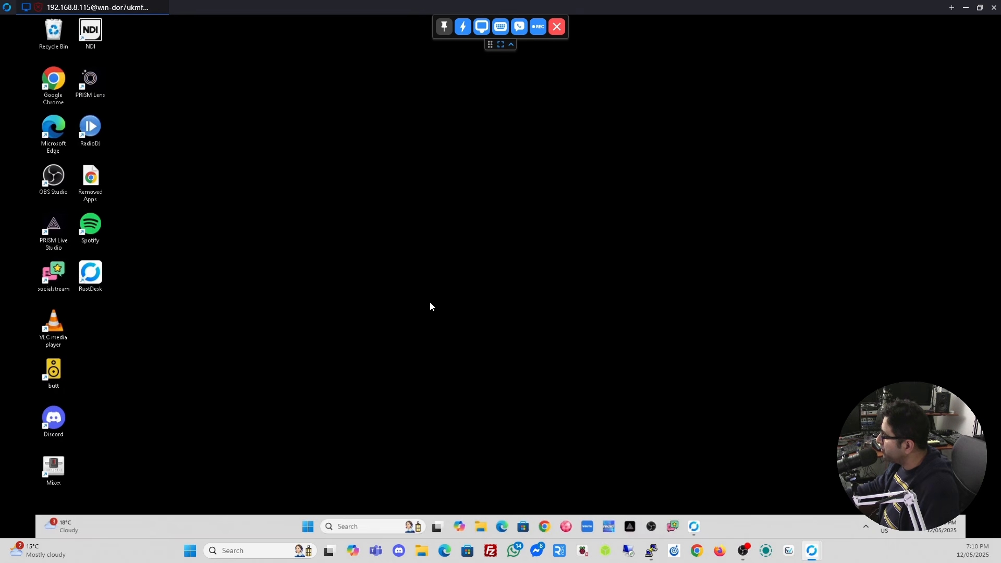
# On the remote PC, launch RustDesk, unlock network settings, and paste the server IP as relay server.
pyautogui.doubleClick(90, 273)
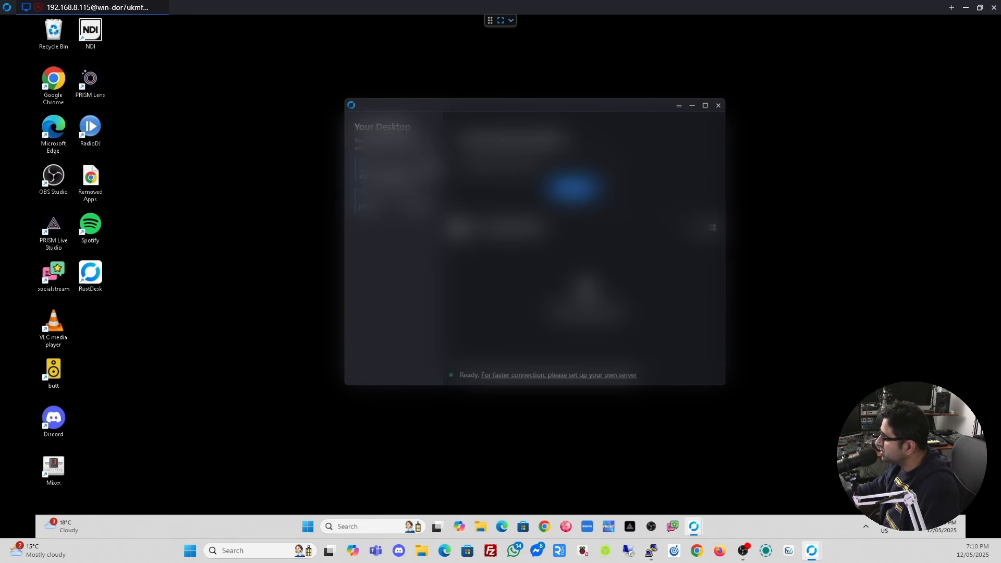
pyautogui.click(430, 164)
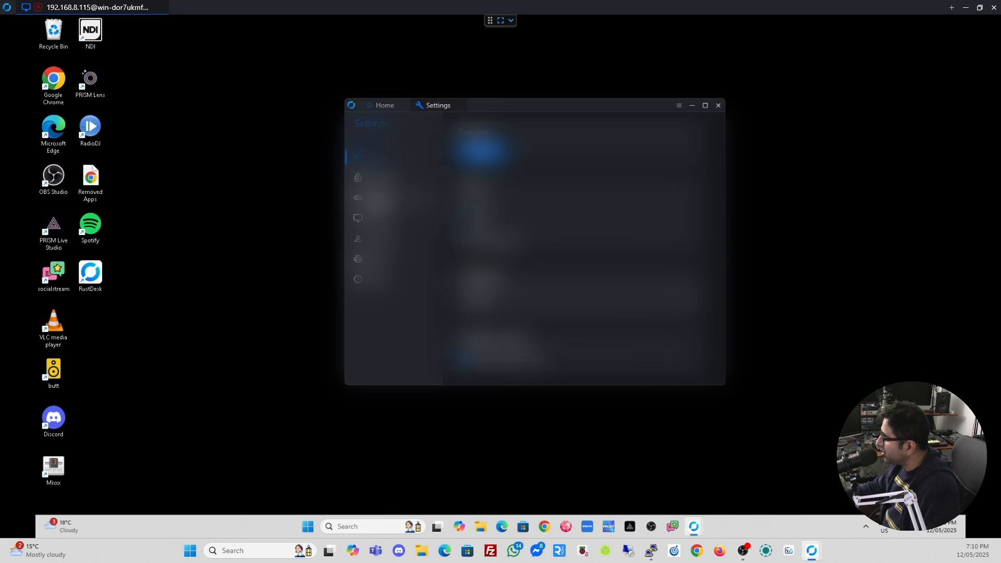
pyautogui.click(375, 197)
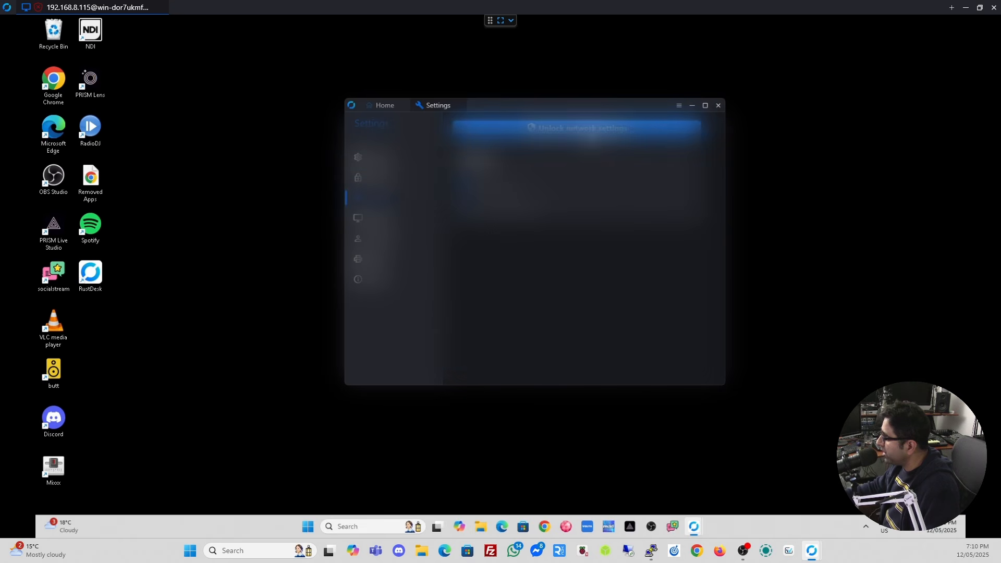
pyautogui.click(447, 361)
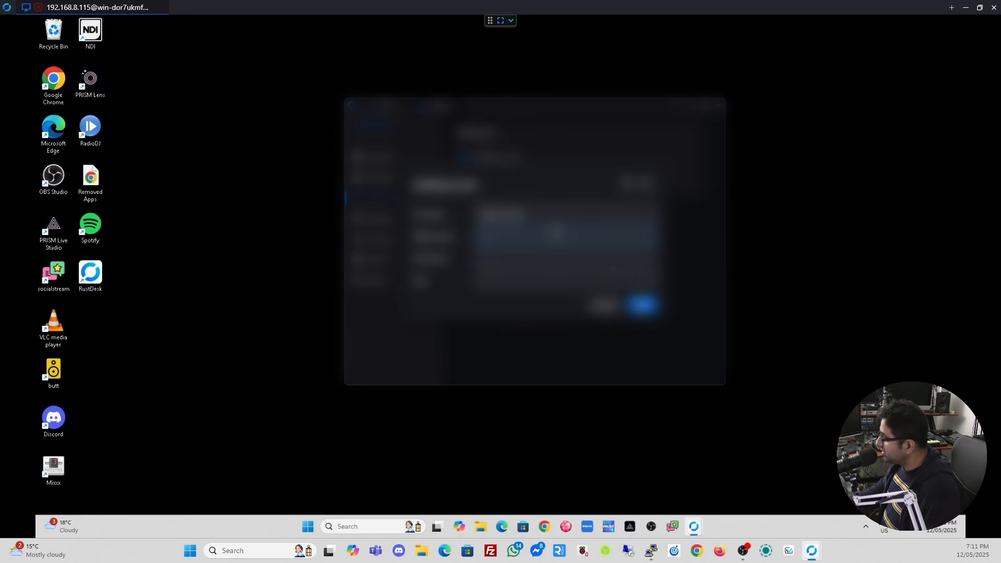
pyautogui.hotkey('ctrl', 'v')
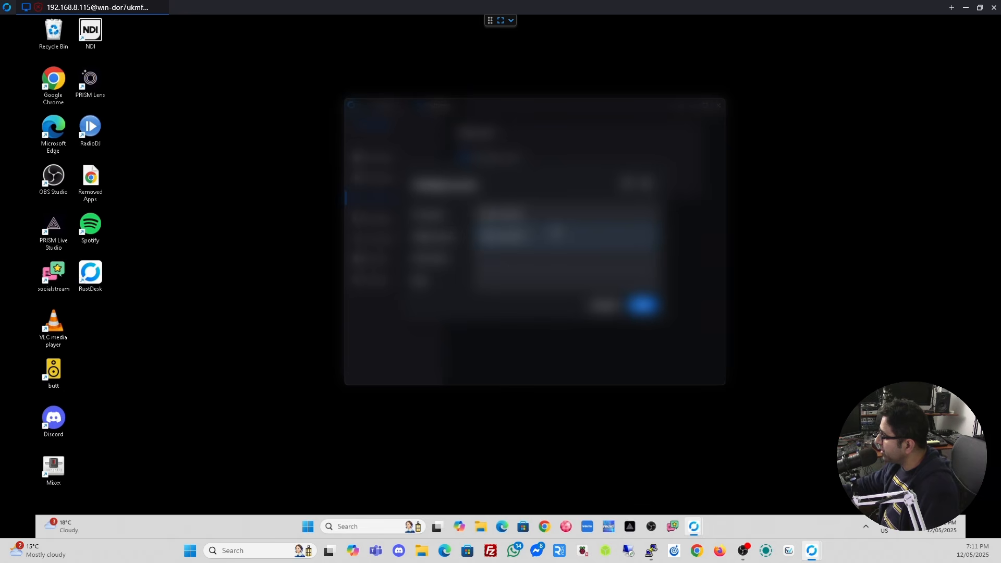
# Copy the server's public key from PuTTY and save it in the remote PC's Key field.
pyautogui.click(651, 551)
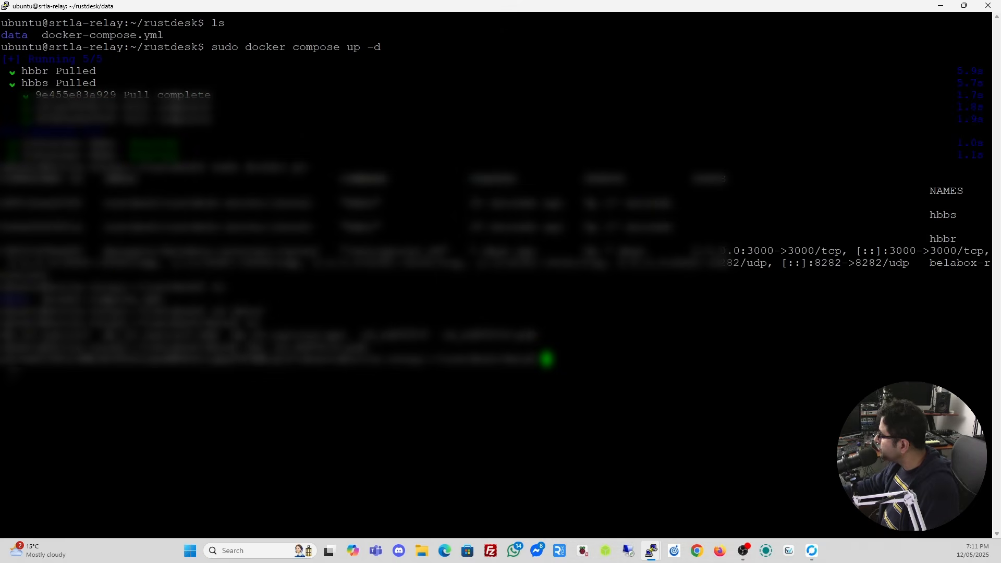
pyautogui.moveTo(2, 359); pyautogui.dragTo(300, 360)
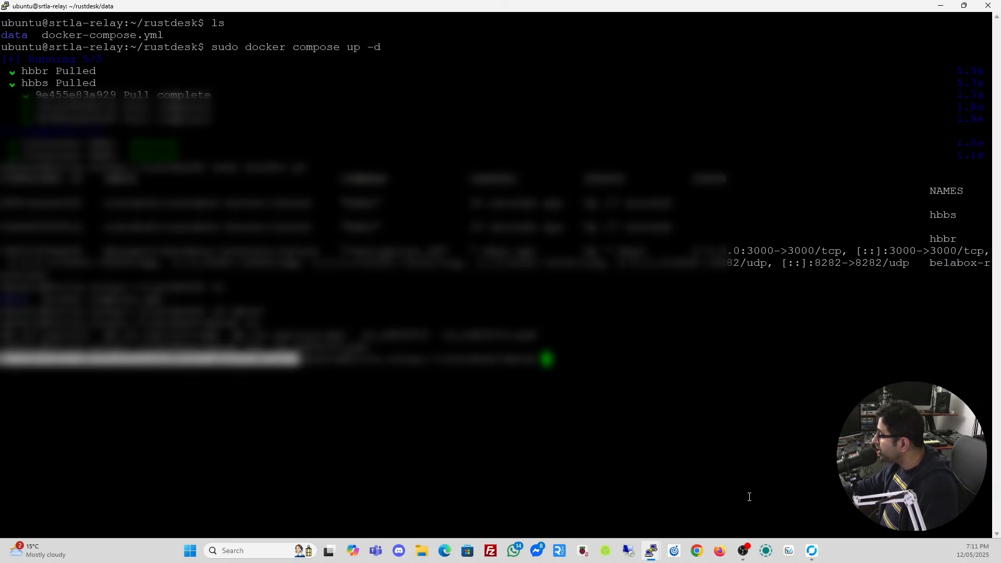
pyautogui.moveTo(811, 557)
pyautogui.click(832, 509)
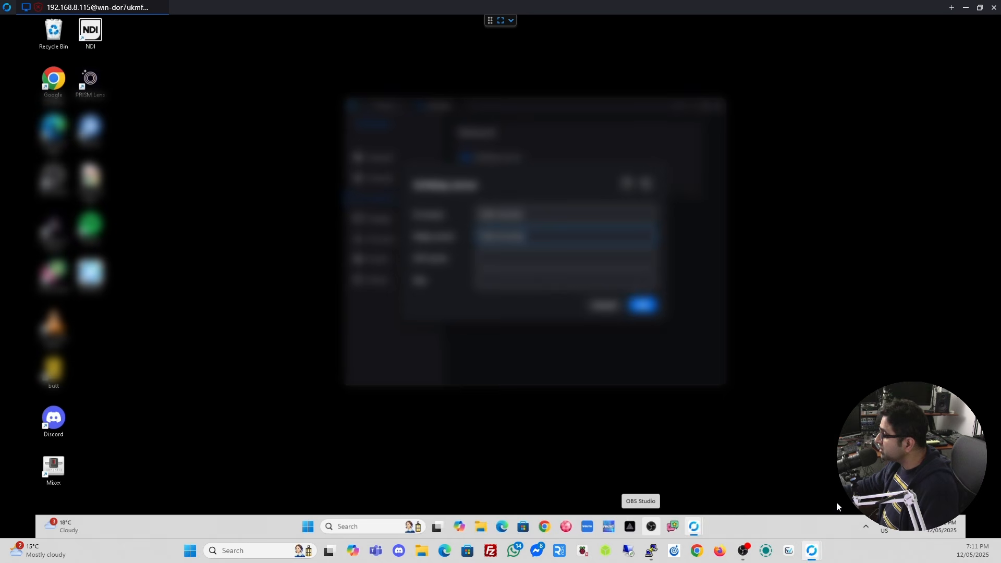
pyautogui.click(522, 281)
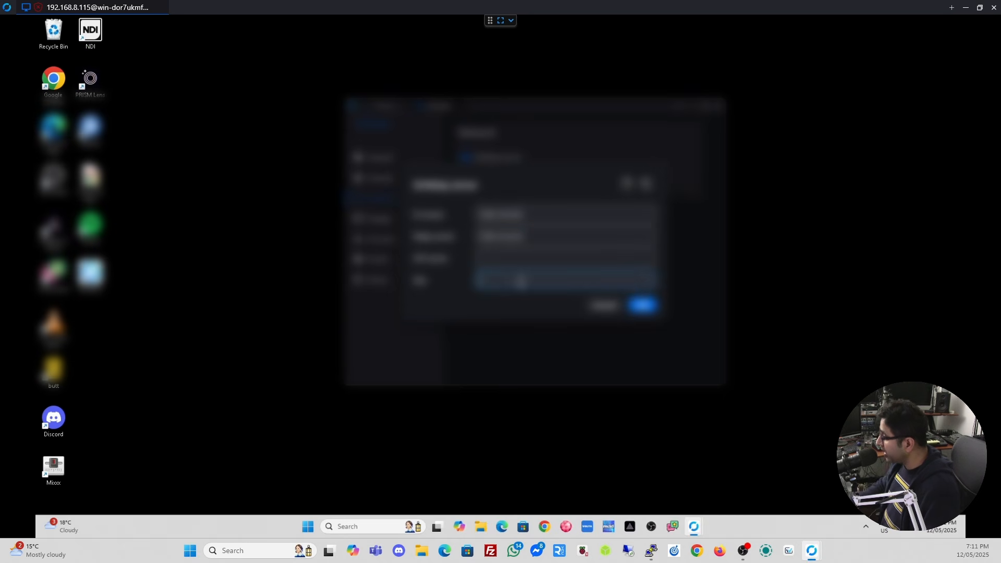
pyautogui.hotkey('ctrl', 'v')
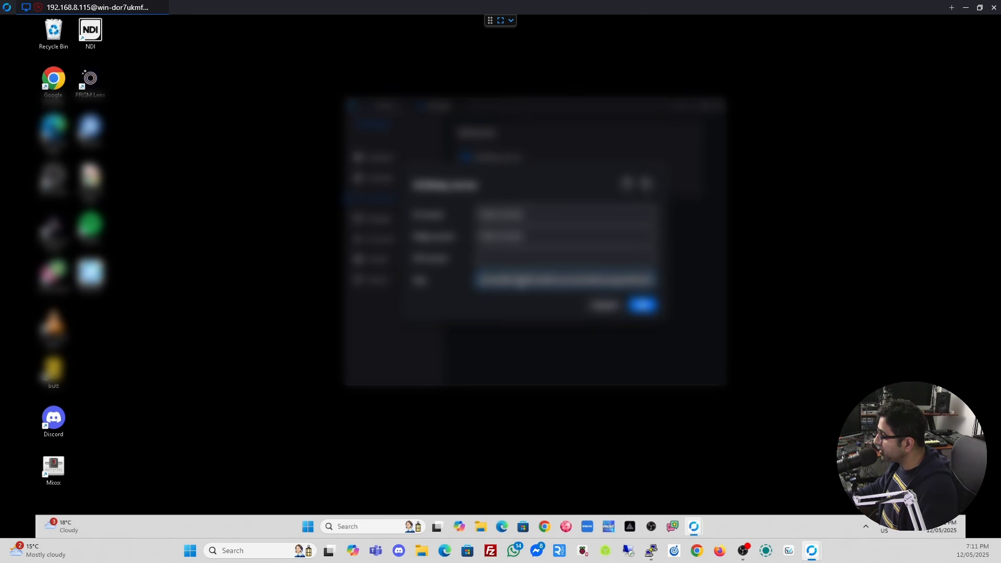
pyautogui.click(639, 308)
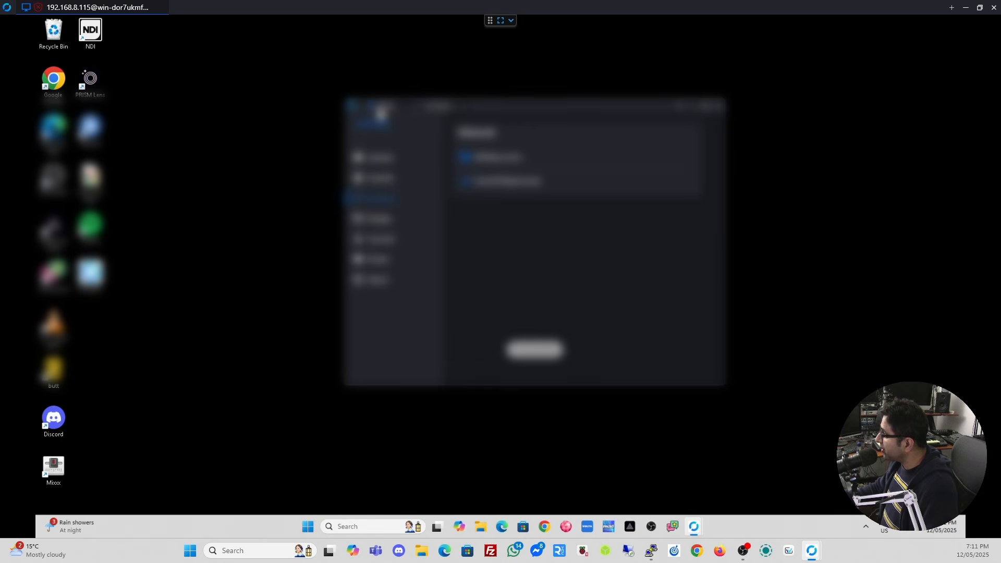
# Copy the remote PC's ID from its home page, then close the session window.
pyautogui.click(380, 108)
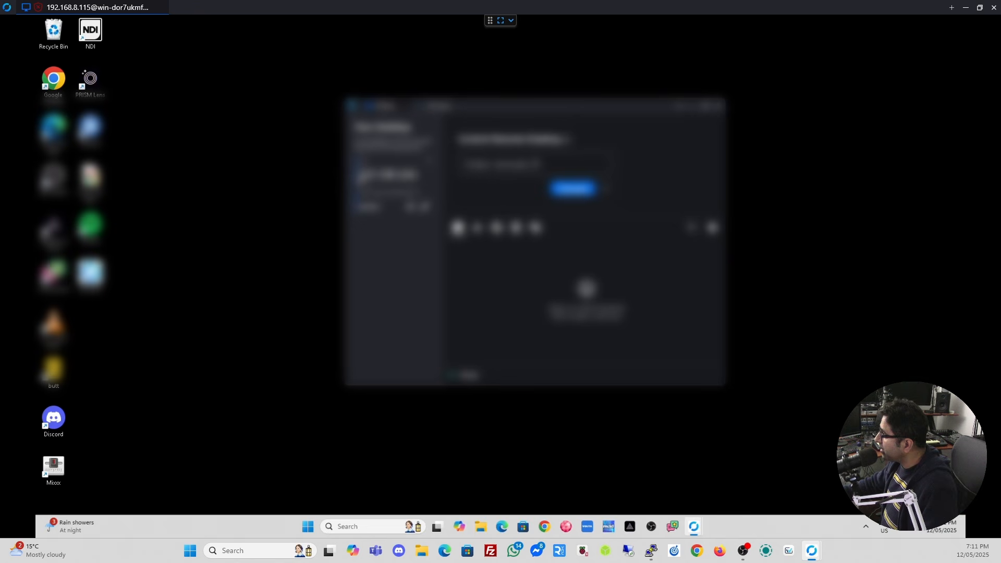
pyautogui.moveTo(359, 176); pyautogui.dragTo(419, 177)
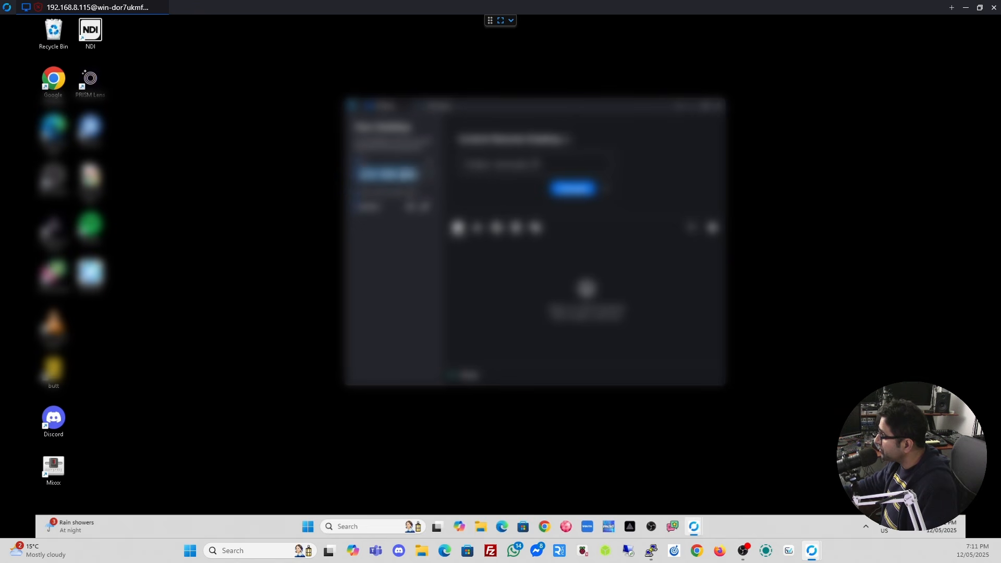
pyautogui.rightClick(410, 176)
pyautogui.click(416, 181)
pyautogui.click(995, 8)
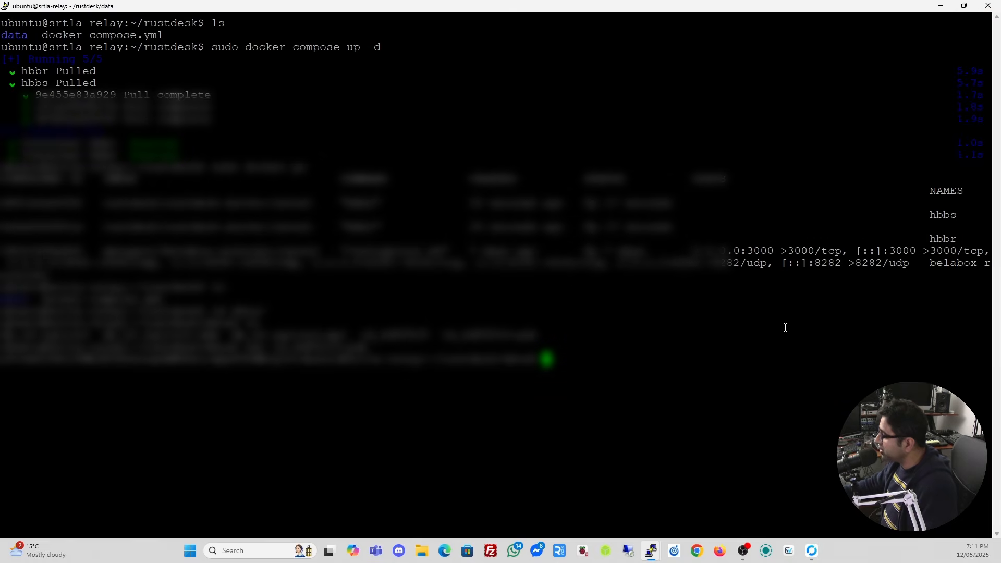
# Replace the local RustDesk remote ID with the copied ID and connect to the Windows PC.
pyautogui.moveTo(815, 557)
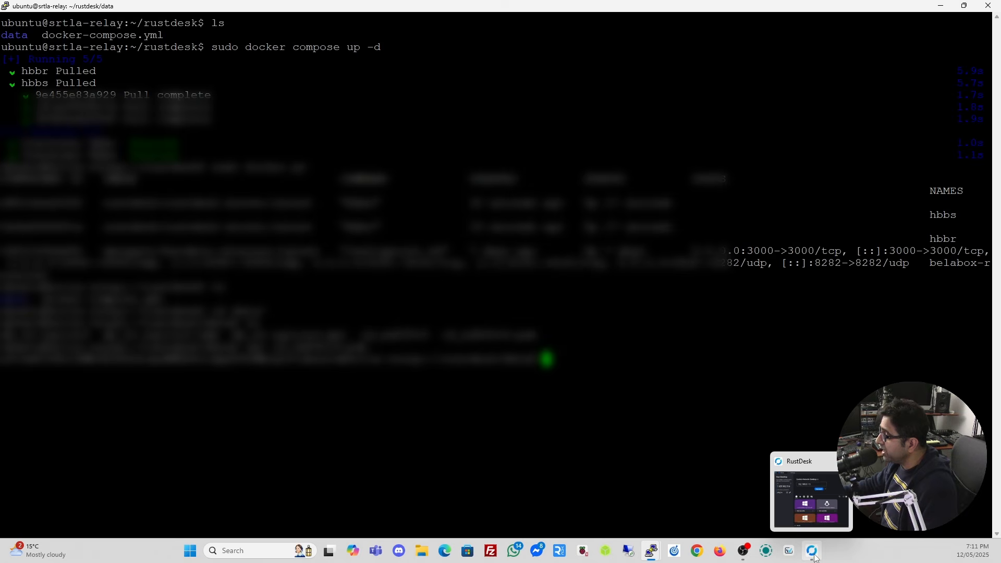
pyautogui.click(813, 516)
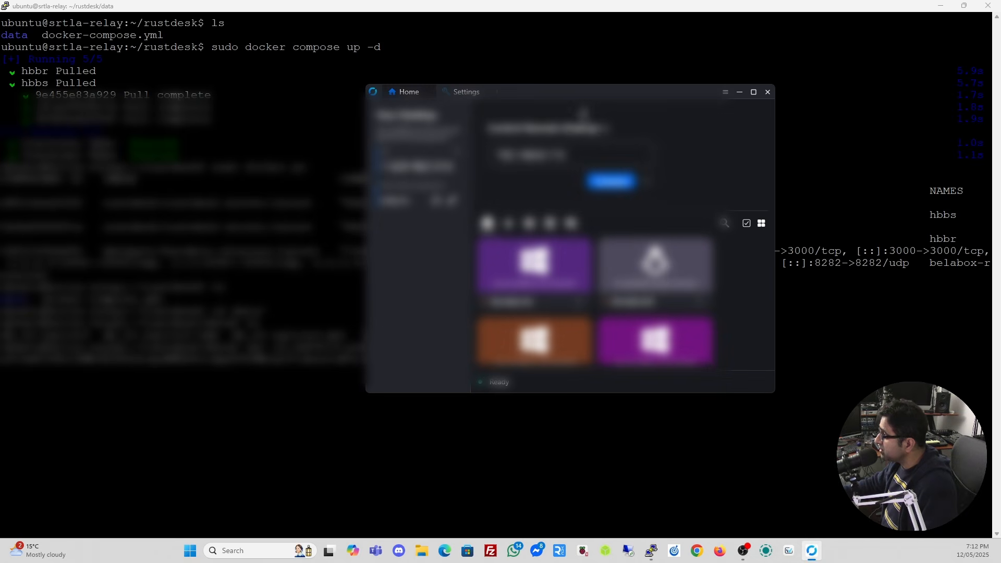
pyautogui.moveTo(583, 94); pyautogui.dragTo(653, 90)
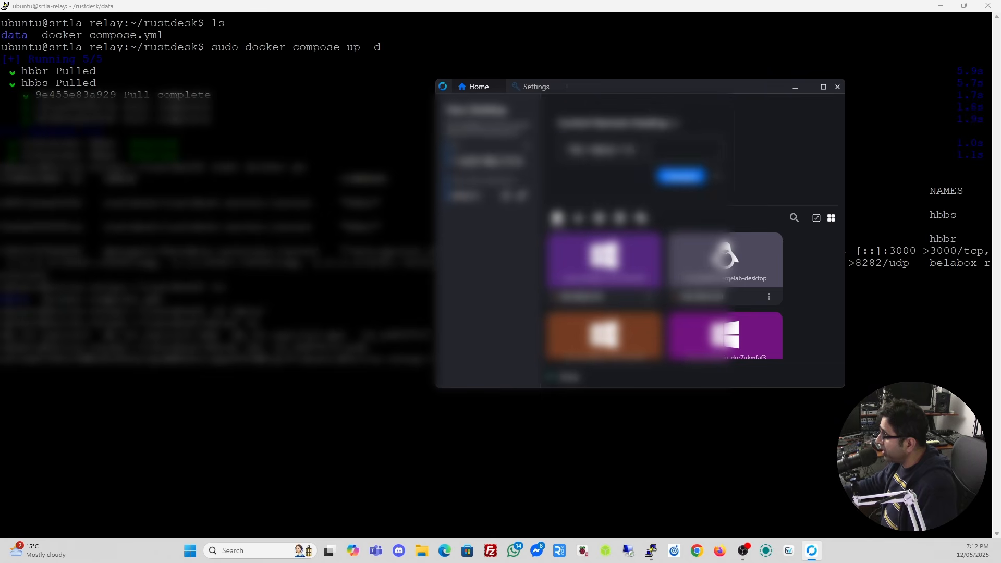
pyautogui.click(647, 149)
pyautogui.hotkey('ctrl', 'a')
pyautogui.press('BackSpace')
pyautogui.hotkey('ctrl', 'v')
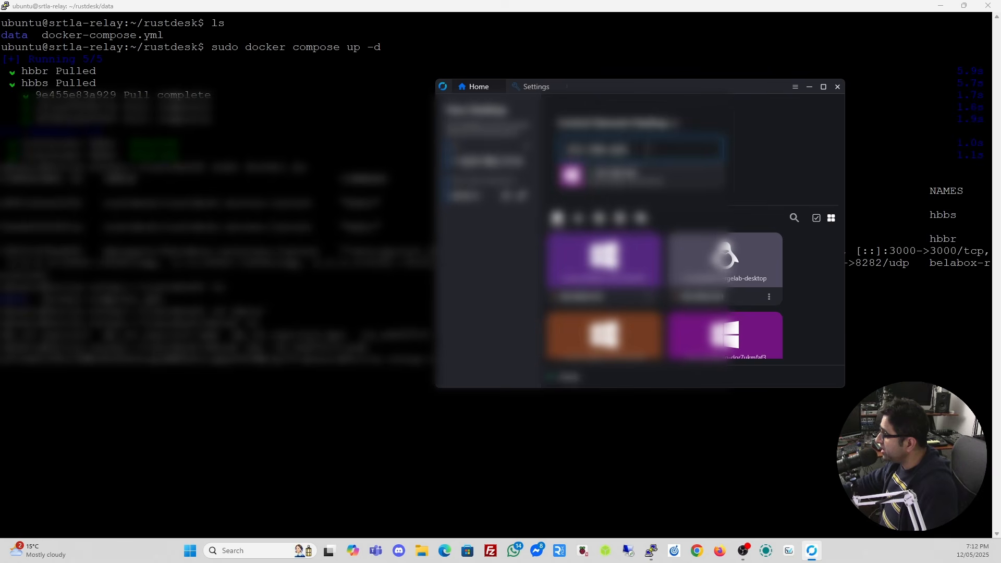
pyautogui.click(755, 129)
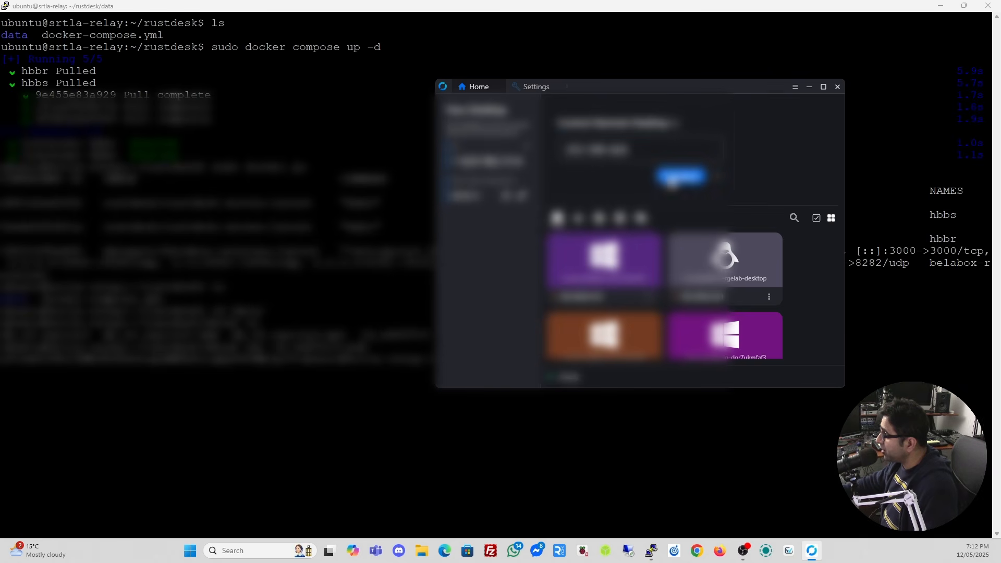
pyautogui.click(672, 178)
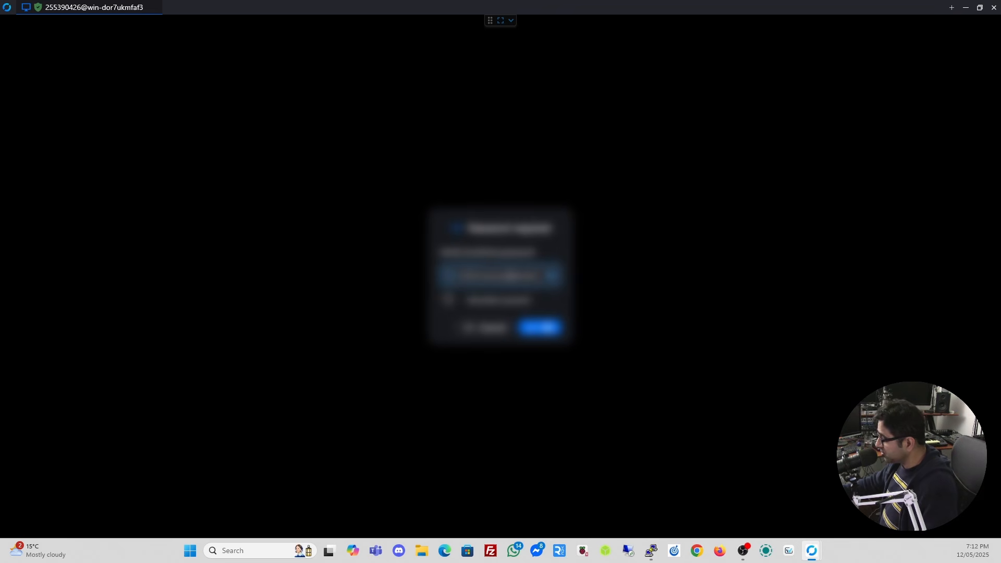
# Log in with the remote password, minimize its RustDesk window, then launch and close Chrome.
pyautogui.write('••••••')
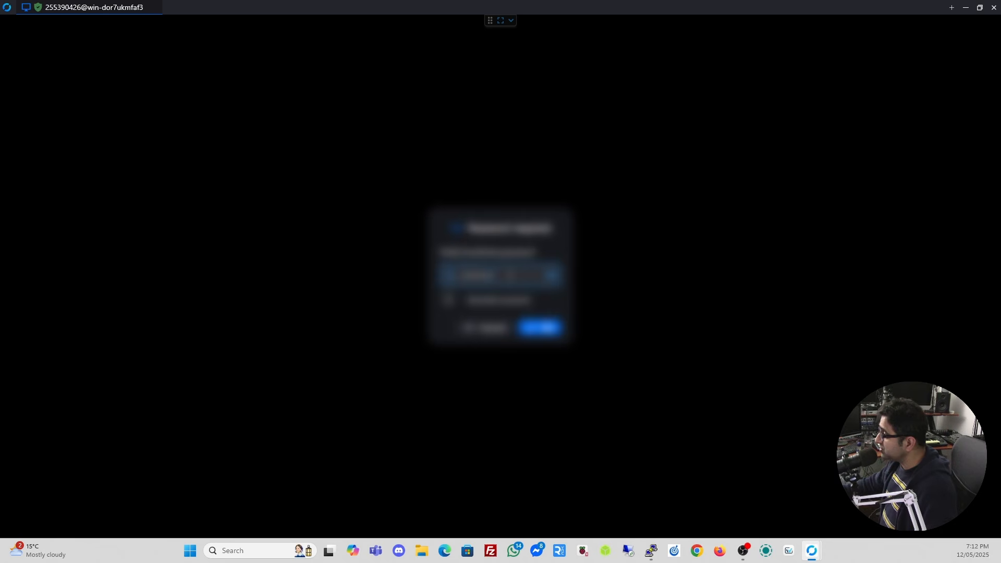
pyautogui.click(542, 329)
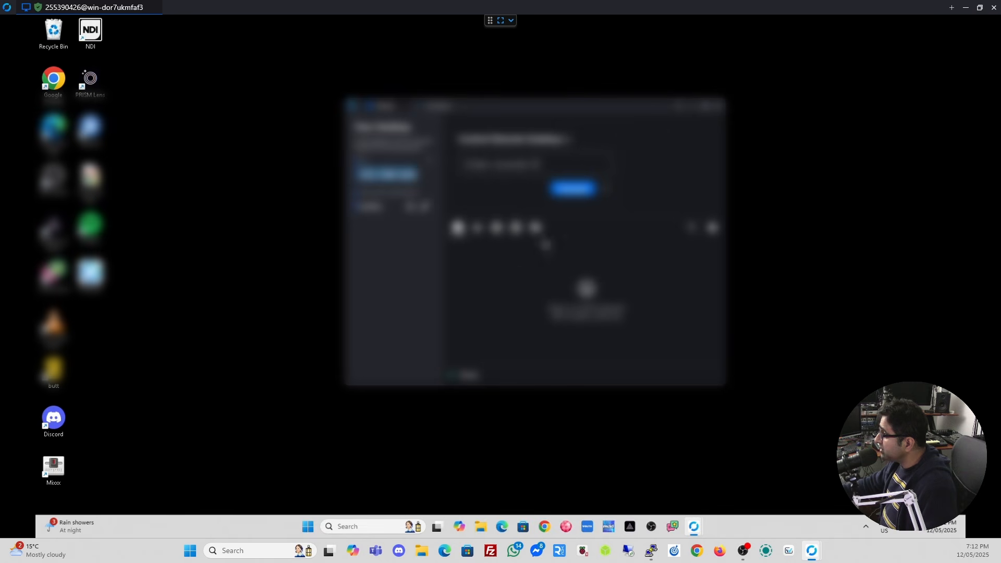
pyautogui.click(692, 109)
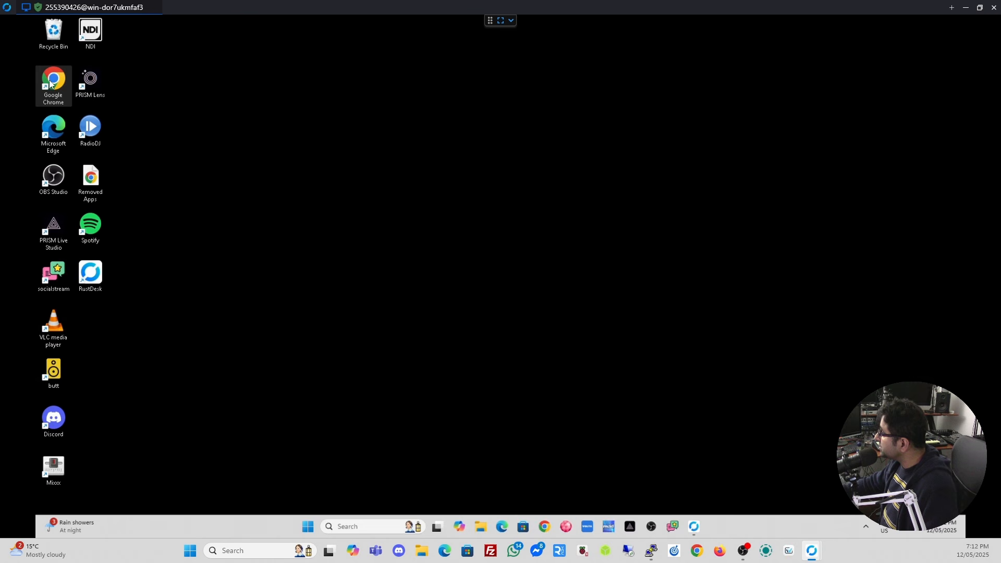
pyautogui.doubleClick(50, 81)
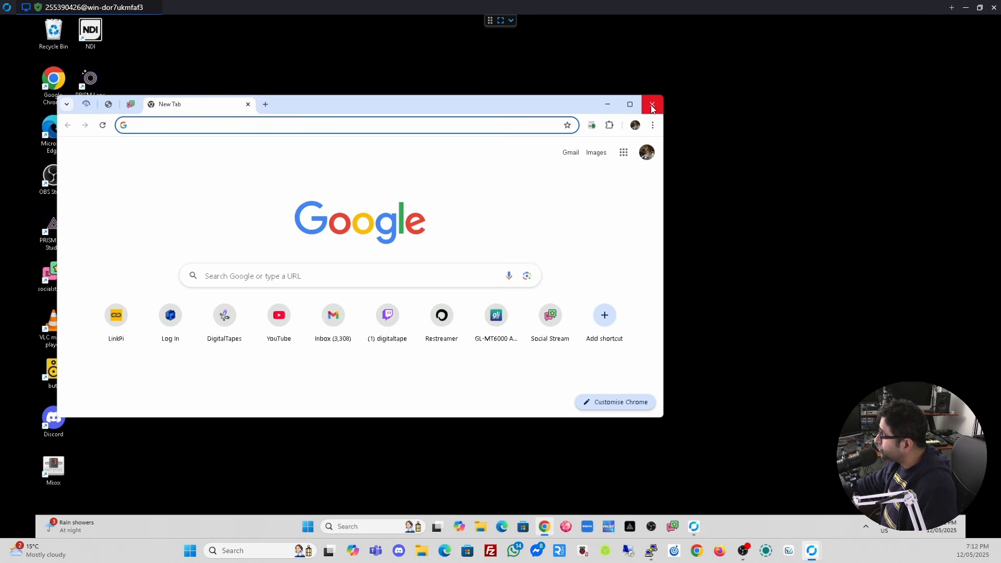
pyautogui.click(651, 105)
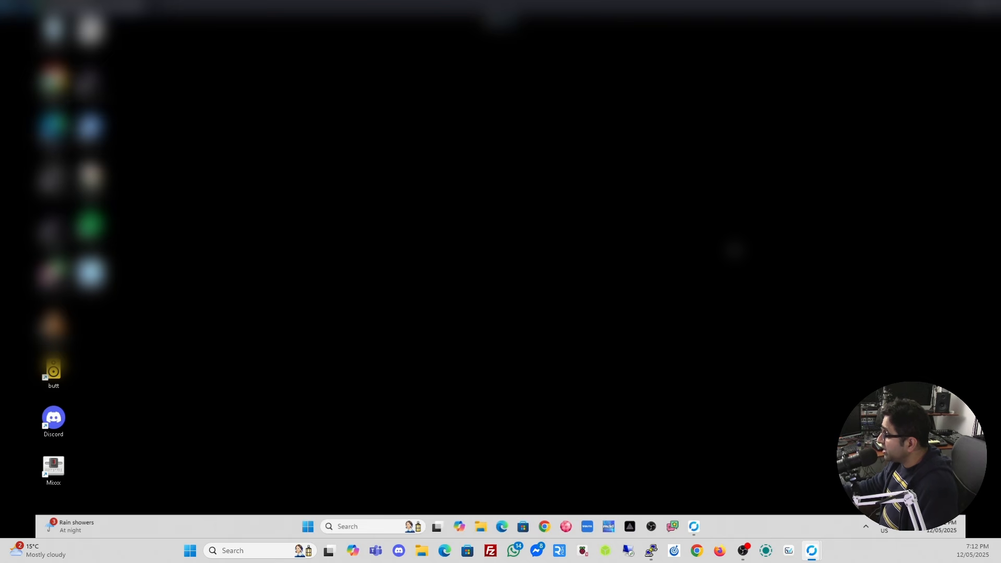
# Bring up the remote machine's RustDesk window and end the full-screen Windows session.
pyautogui.moveTo(697, 524)
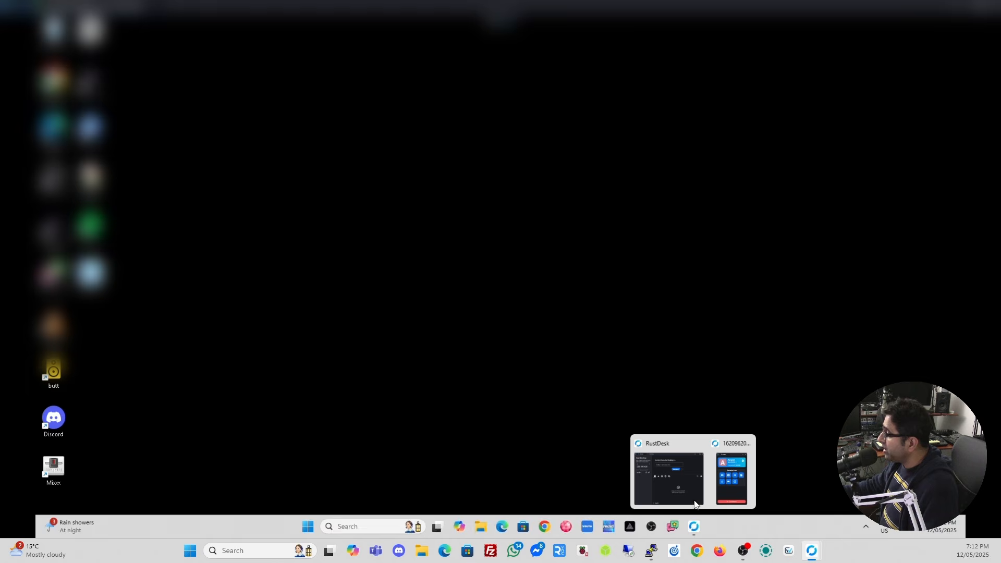
pyautogui.click(732, 447)
pyautogui.moveTo(692, 530)
pyautogui.click(677, 474)
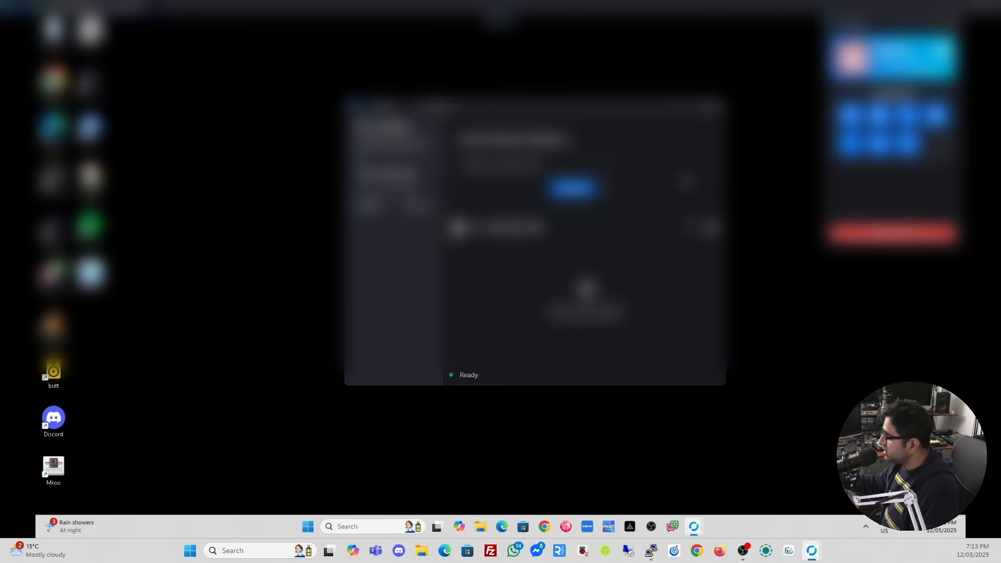
pyautogui.click(993, 6)
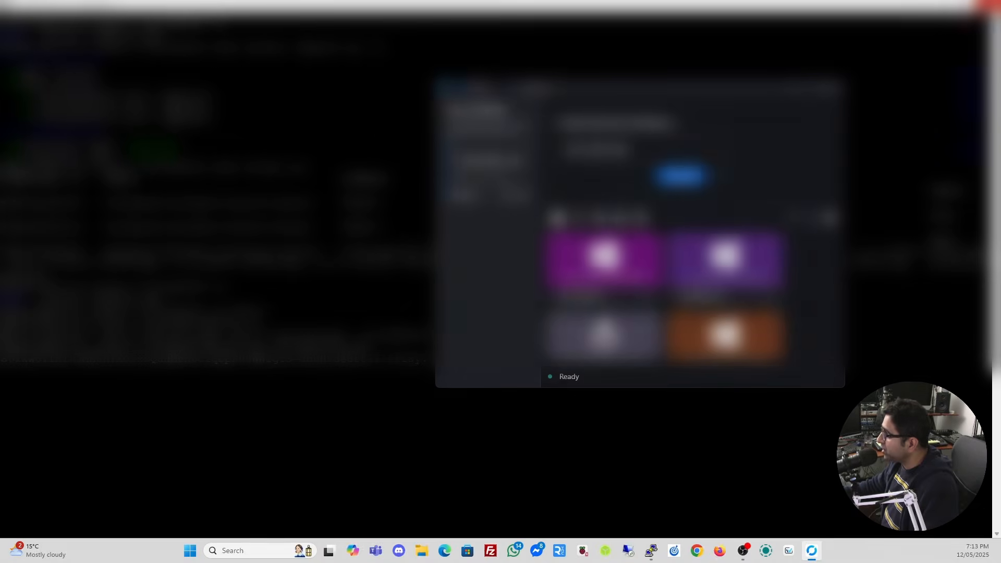
# Start a session to the Linux machine from the recent sessions list.
pyautogui.scroll(-1, 678, 292)
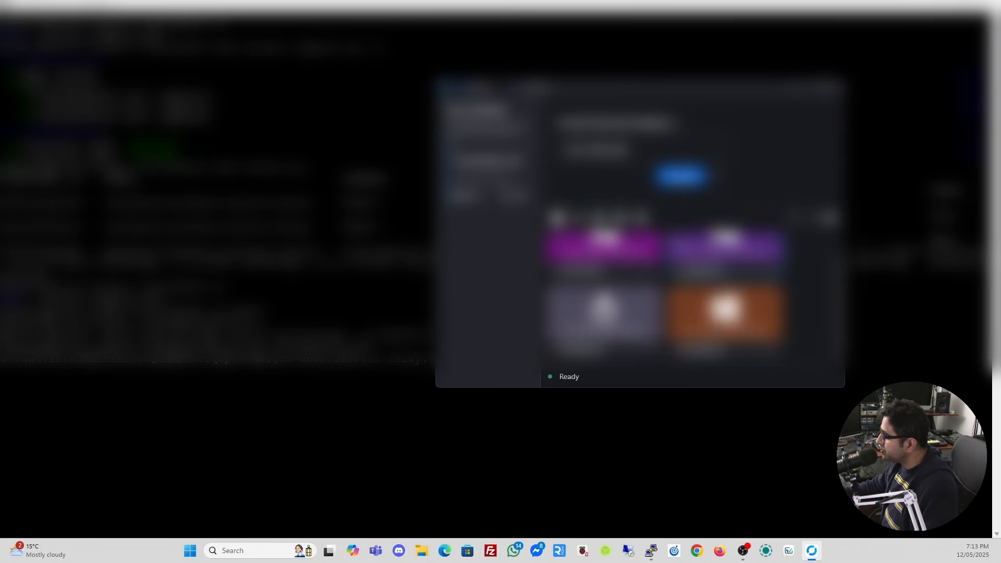
pyautogui.scroll(1, 678, 292)
pyautogui.scroll(-1, 678, 292)
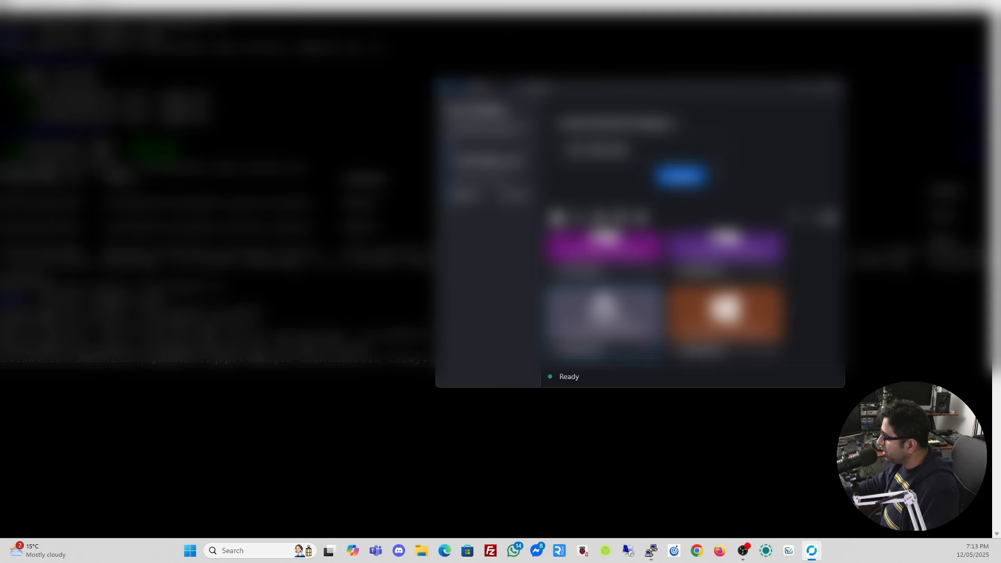
pyautogui.doubleClick(623, 320)
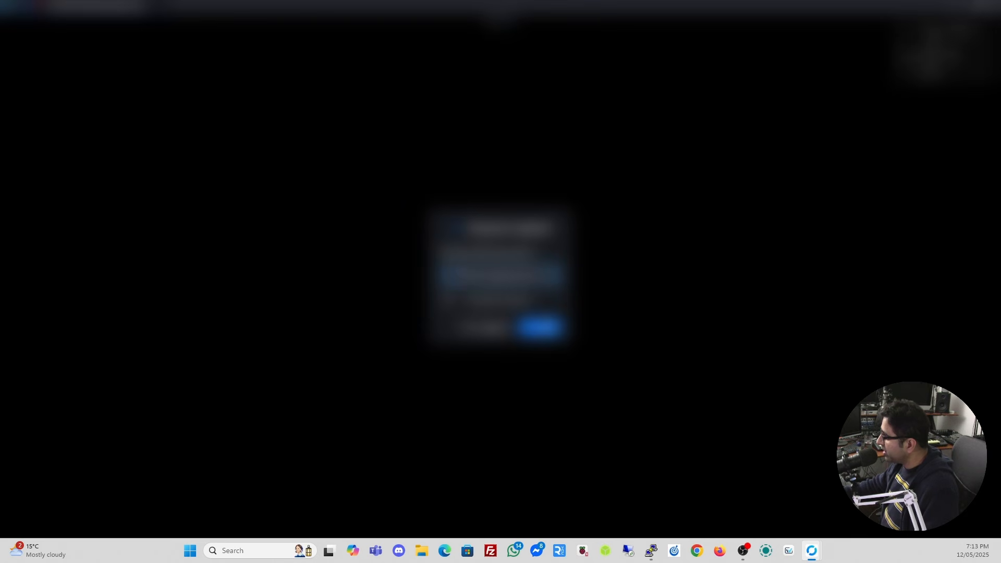
# Log in to the Linux machine, then open and reposition its own RustDesk home window.
pyautogui.write('*******')
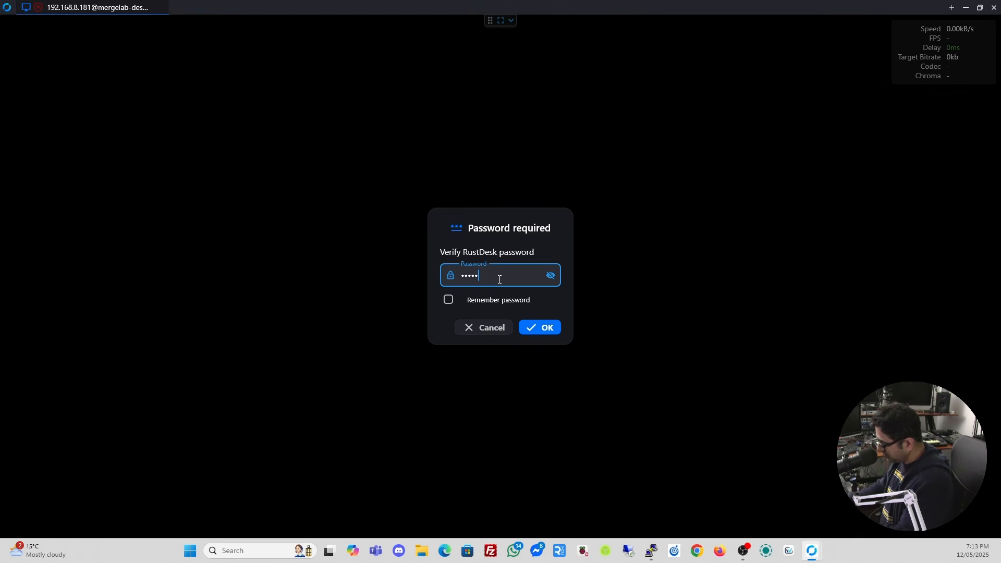
pyautogui.press('Return')
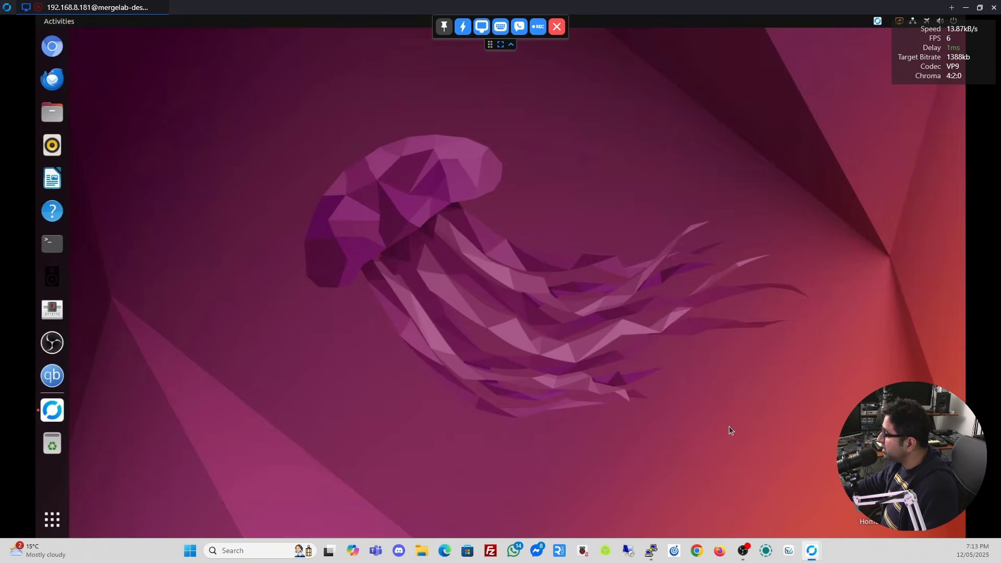
pyautogui.click(58, 414)
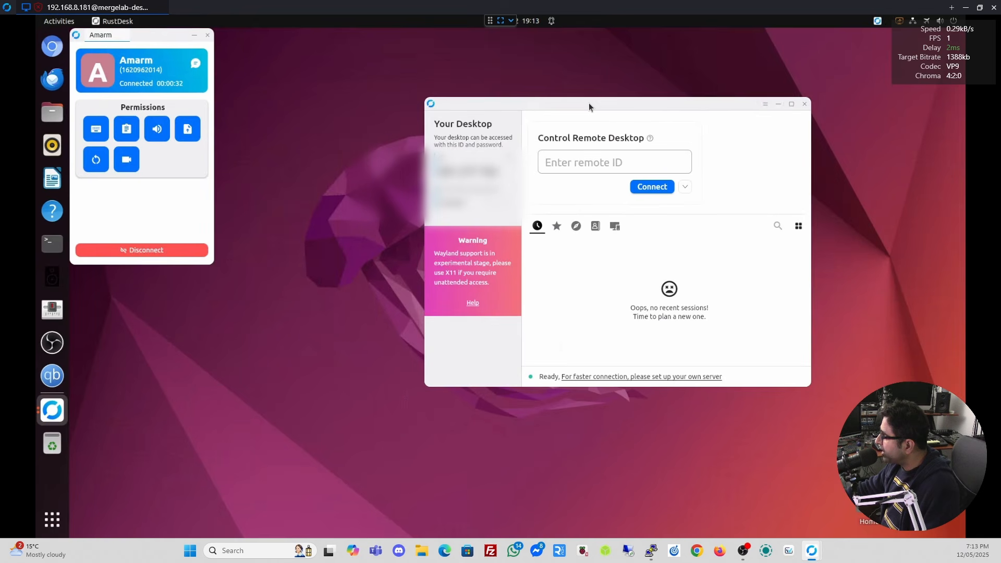
pyautogui.rightClick(56, 413)
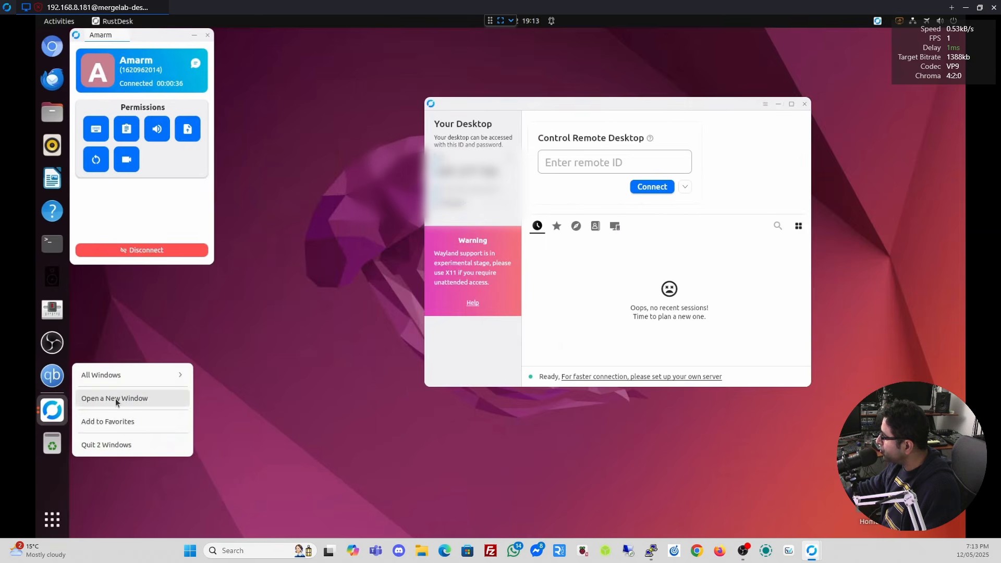
pyautogui.click(610, 104)
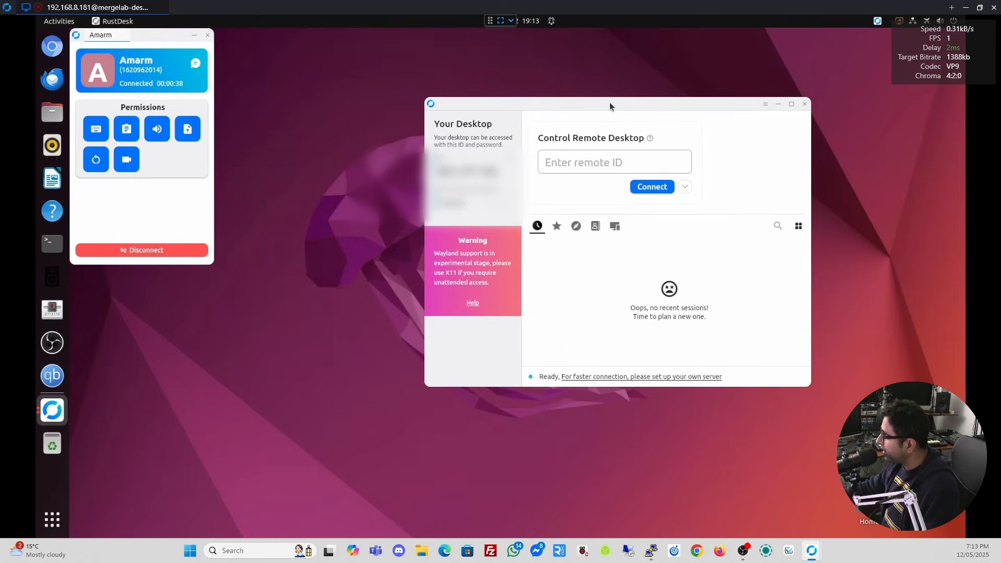
pyautogui.moveTo(610, 105); pyautogui.dragTo(583, 100)
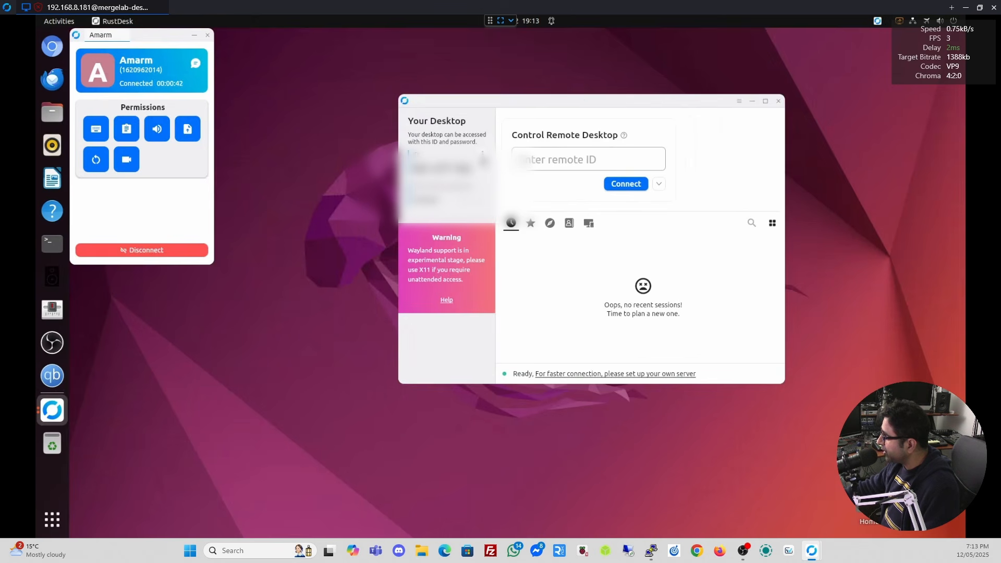
# Switch the remote Ubuntu RustDesk to the dark theme.
pyautogui.click(483, 157)
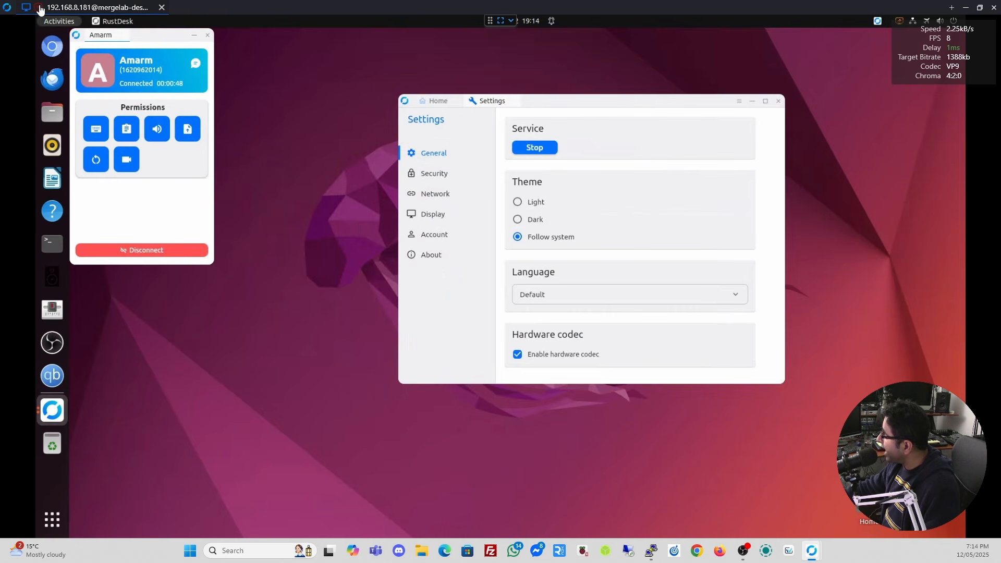
pyautogui.moveTo(40, 9)
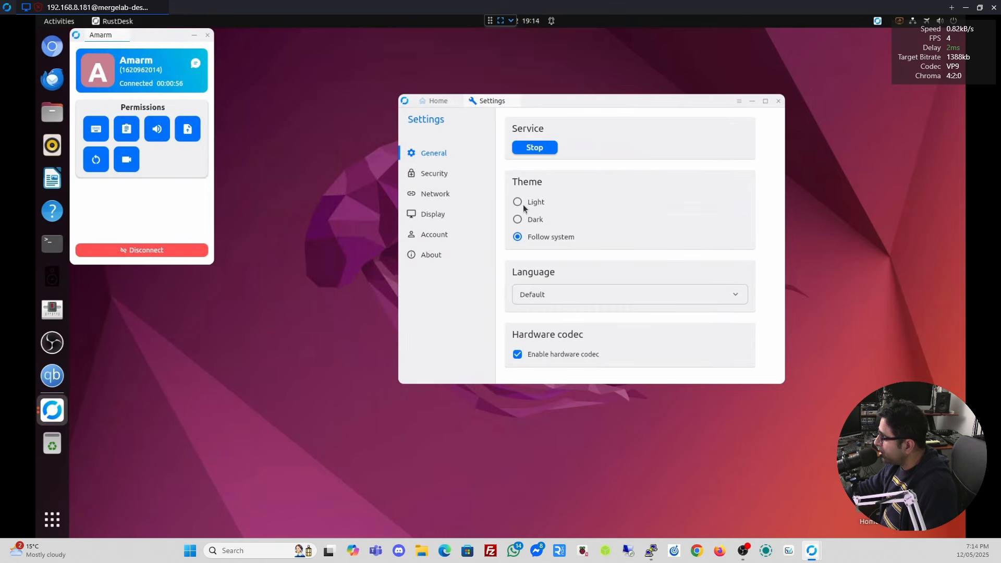
pyautogui.click(517, 223)
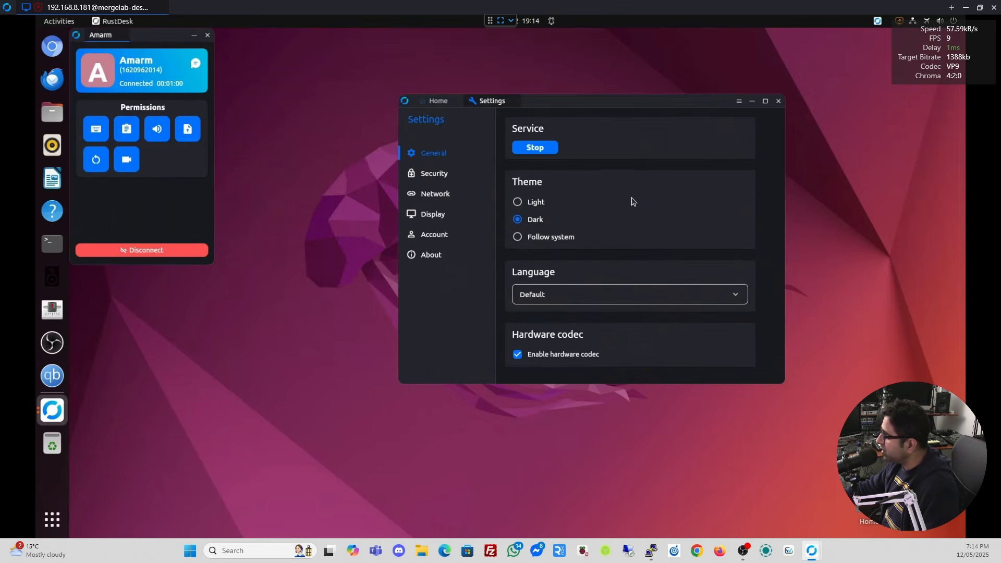
# Unlock the security settings and request unlocking of the network settings.
pyautogui.click(437, 174)
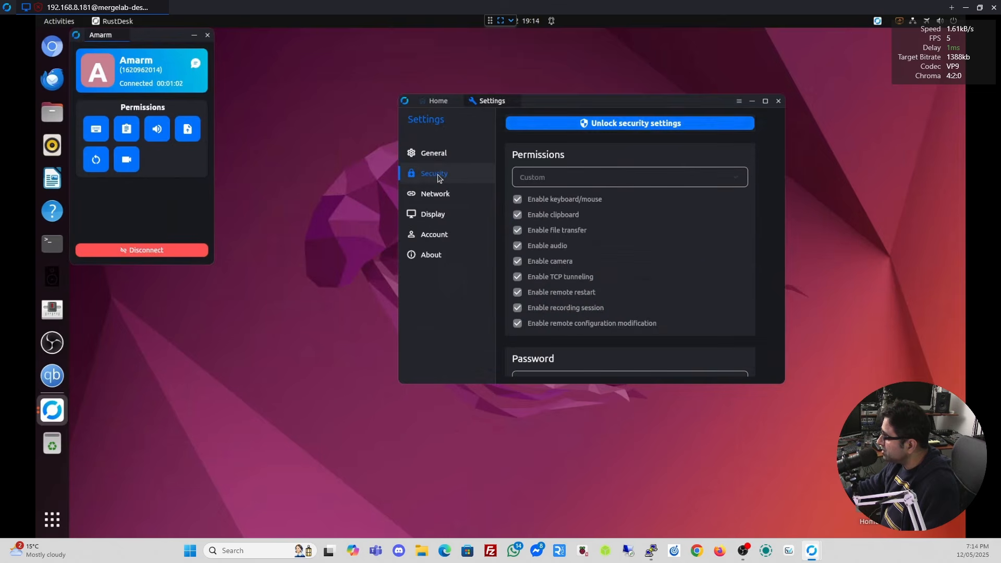
pyautogui.click(633, 123)
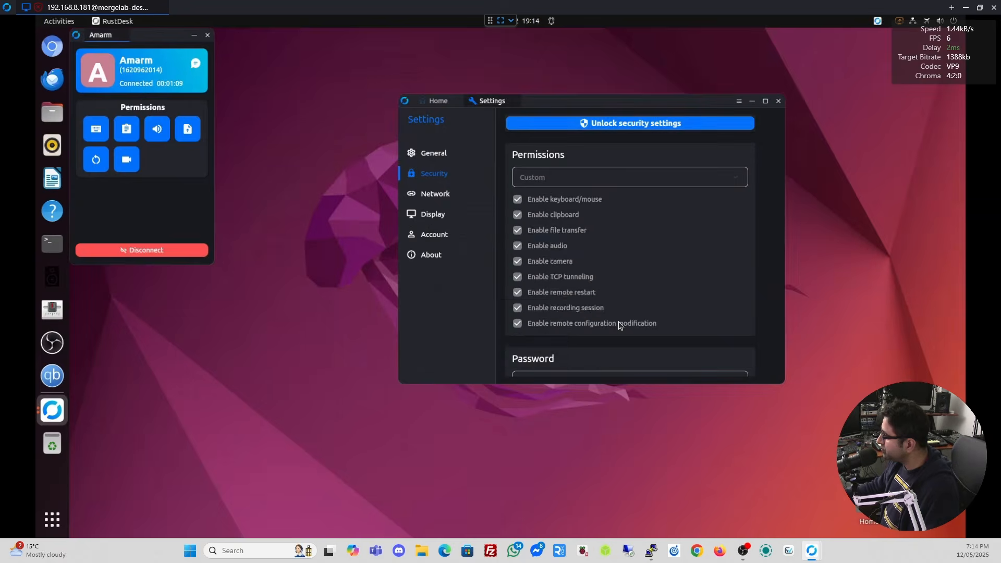
pyautogui.scroll(-5, 672, 201)
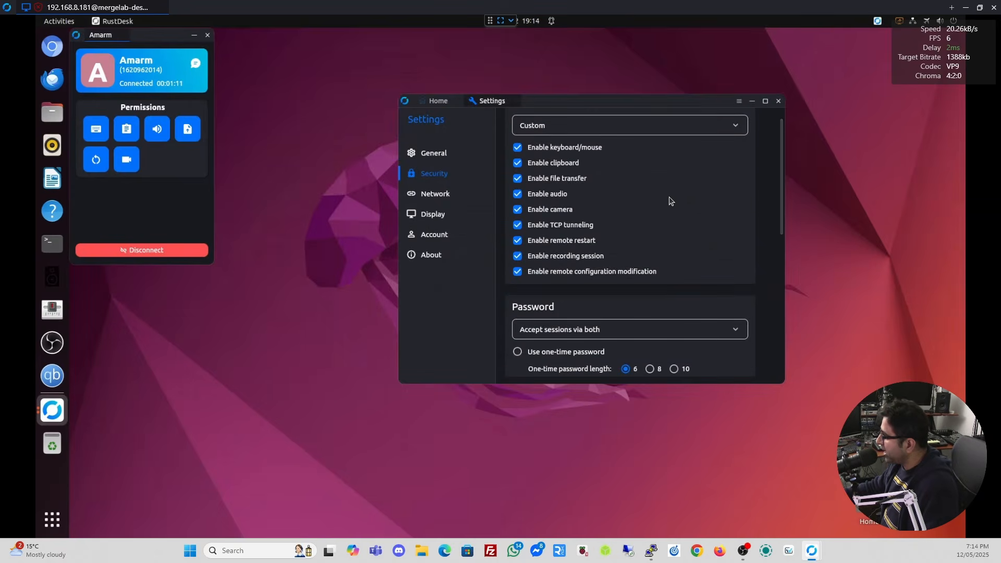
pyautogui.scroll(-1, 670, 200)
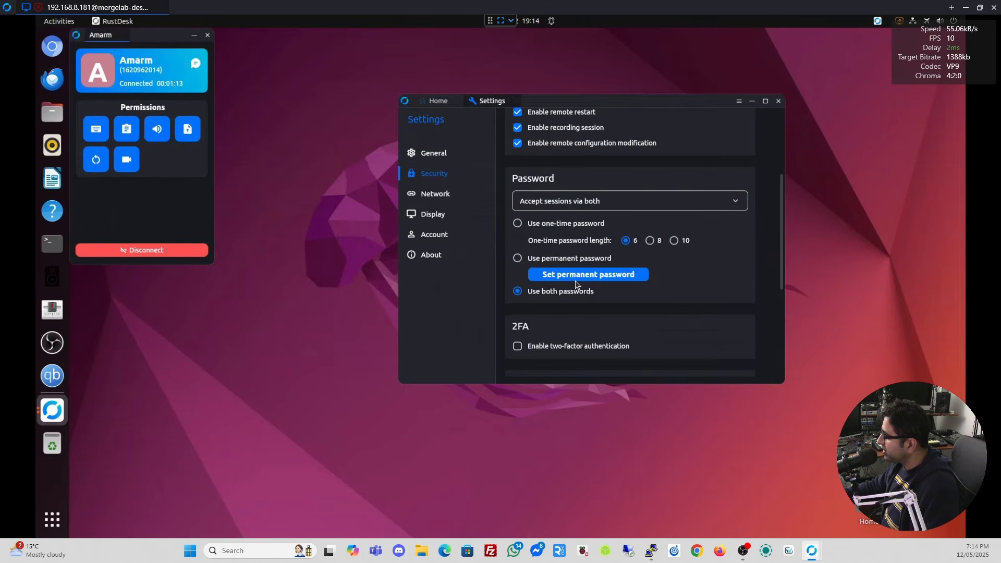
pyautogui.click(449, 192)
pyautogui.click(642, 124)
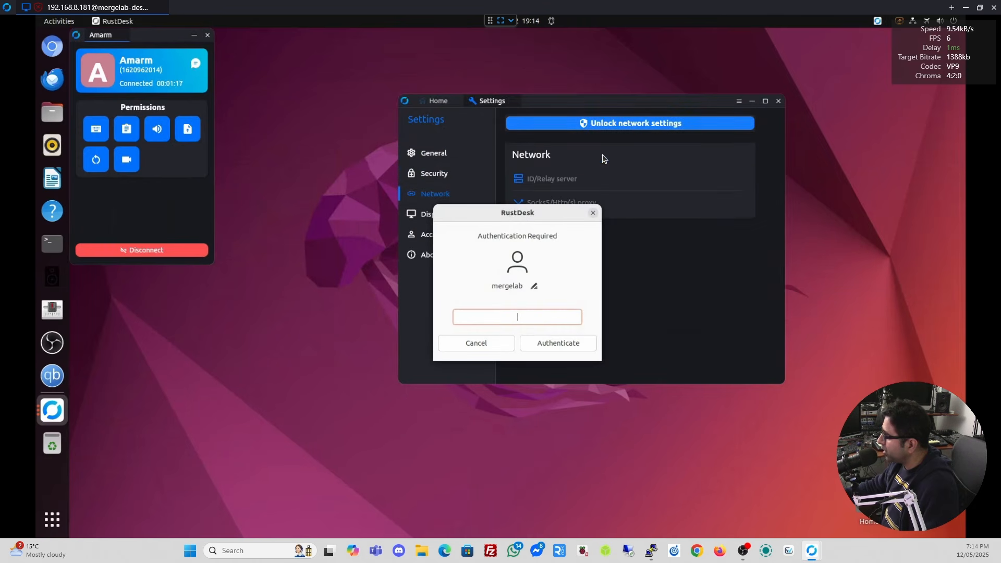
# Authenticate with the administrator password and open the ID/Relay server configuration.
pyautogui.write('**********')
pyautogui.click(571, 342)
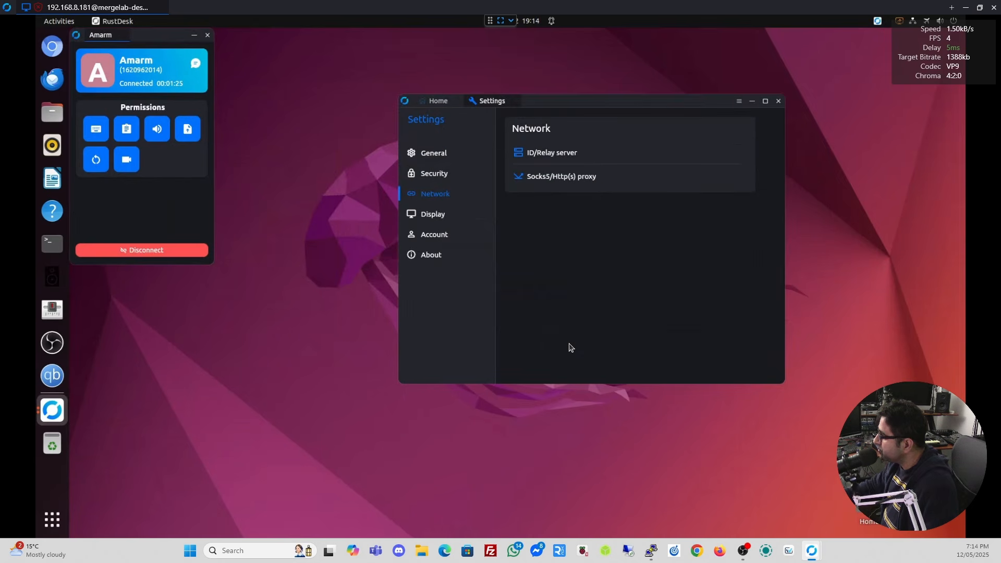
pyautogui.click(550, 155)
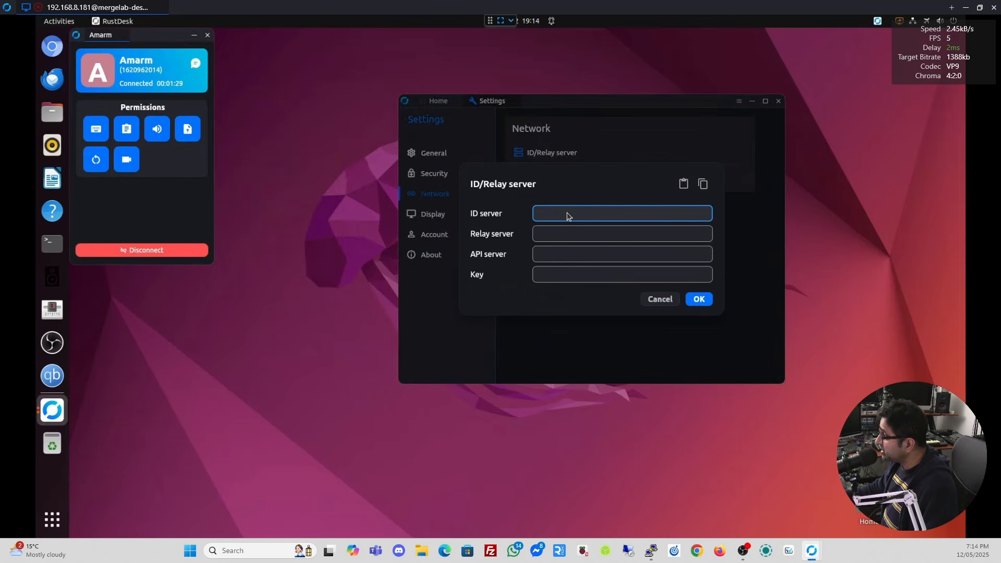
# Paste the server IP 159.13.33.53 into both the ID server and Relay server fields.
pyautogui.hotkey('alt', 'Tab')
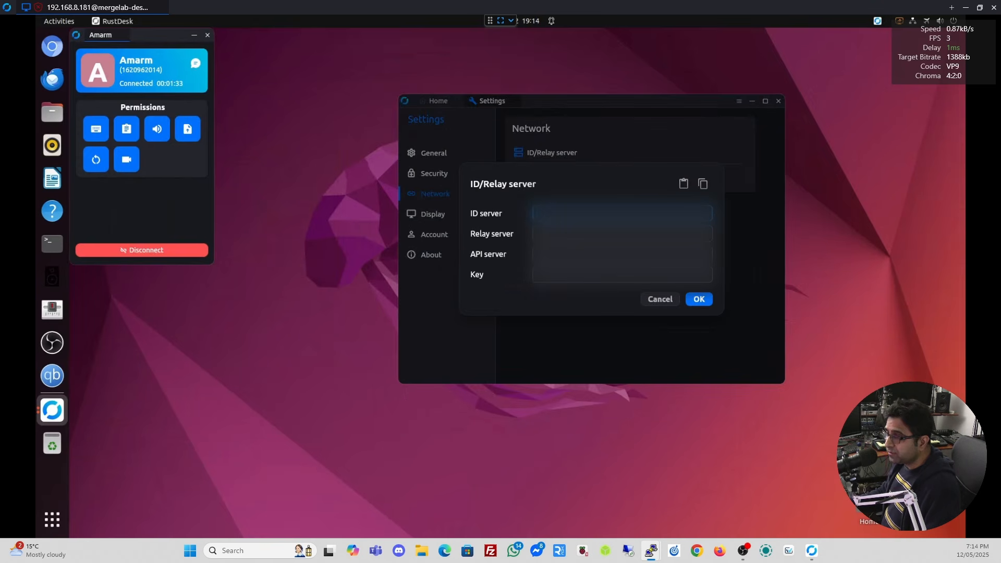
pyautogui.hotkey('alt', 'Tab')
pyautogui.hotkey('ctrl', 'v')
pyautogui.rightClick(615, 216)
pyautogui.click(621, 220)
pyautogui.rightClick(599, 235)
pyautogui.click(604, 238)
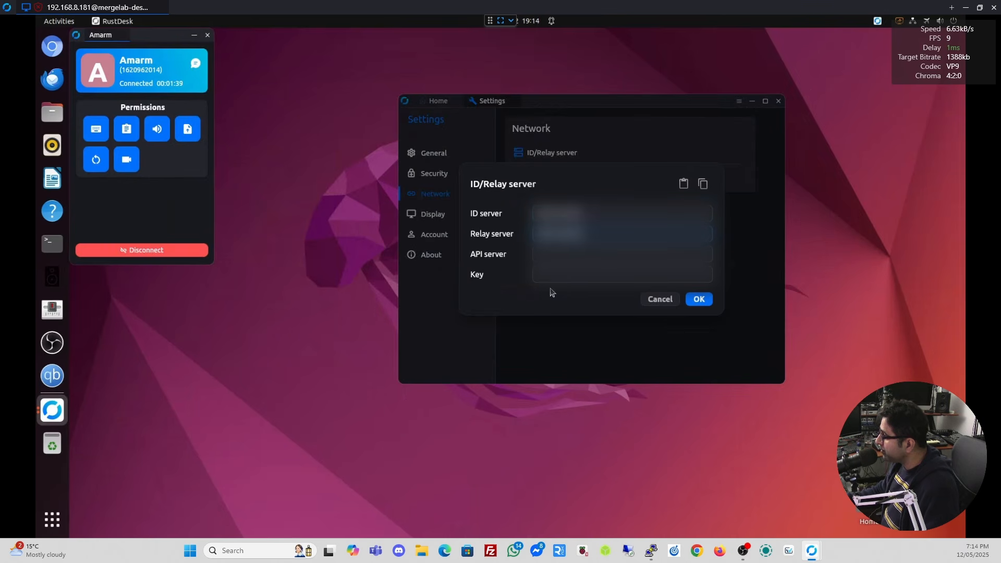
# Select the server's public key line in the PuTTY terminal.
pyautogui.moveTo(650, 554)
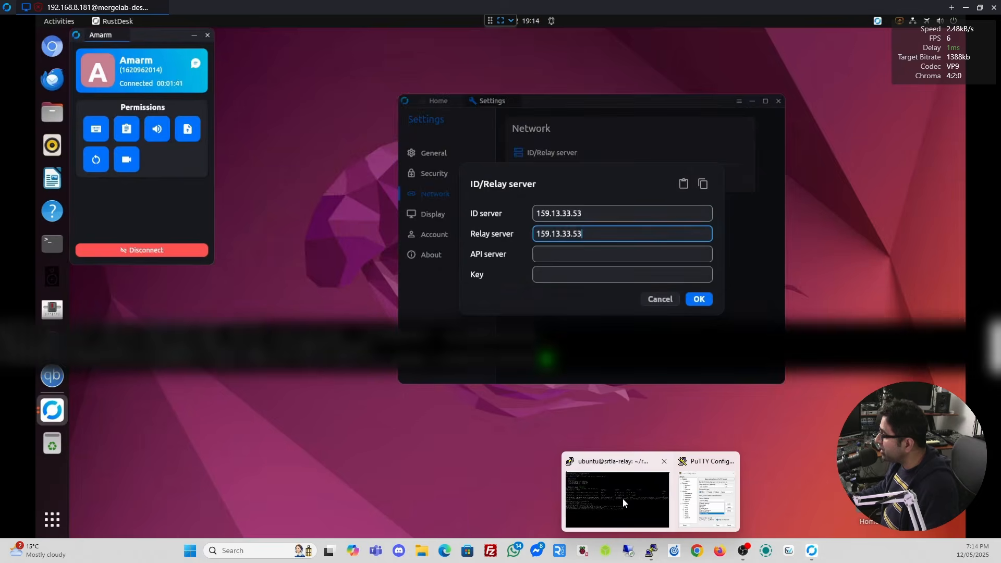
pyautogui.click(622, 499)
pyautogui.moveTo(2, 360); pyautogui.dragTo(299, 360)
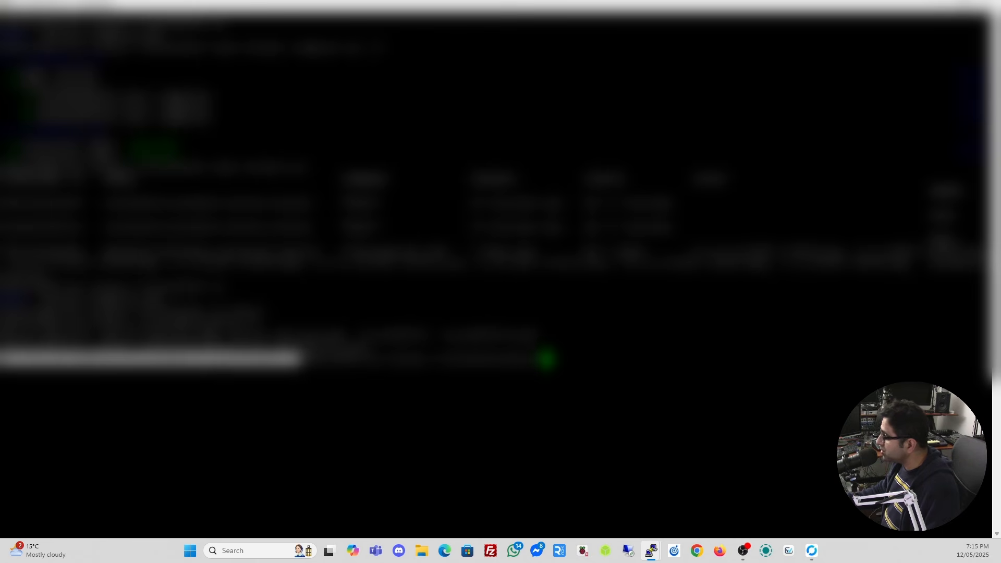
# Paste the server key into the Ubuntu client's Key field, save it, and return Home.
pyautogui.click(941, 5)
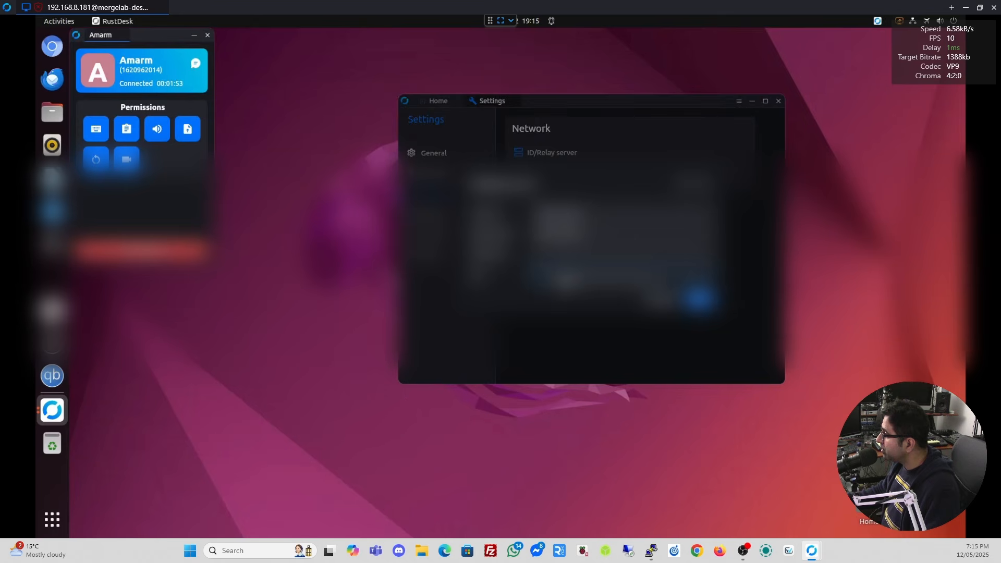
pyautogui.click(567, 283)
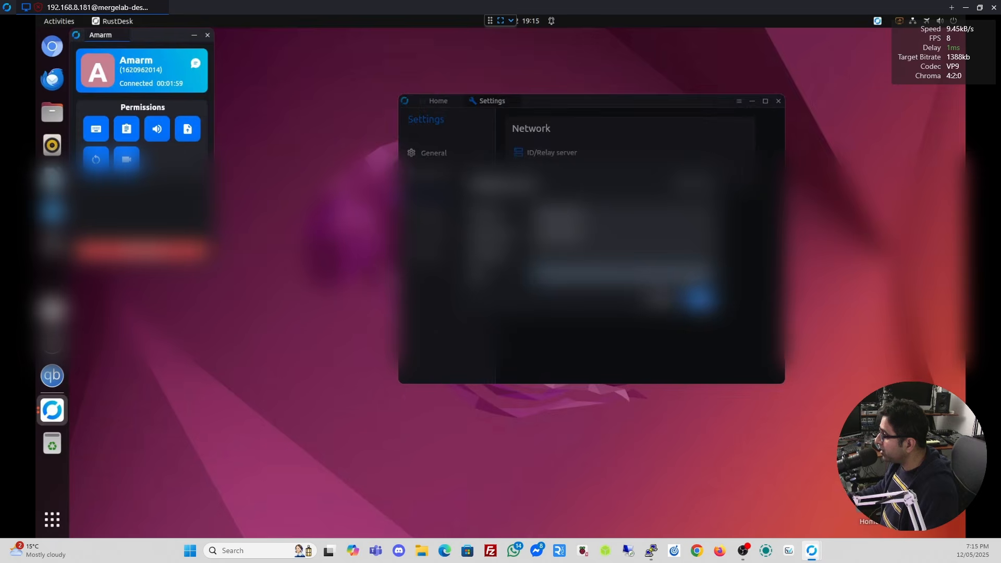
pyautogui.click(689, 300)
pyautogui.click(441, 101)
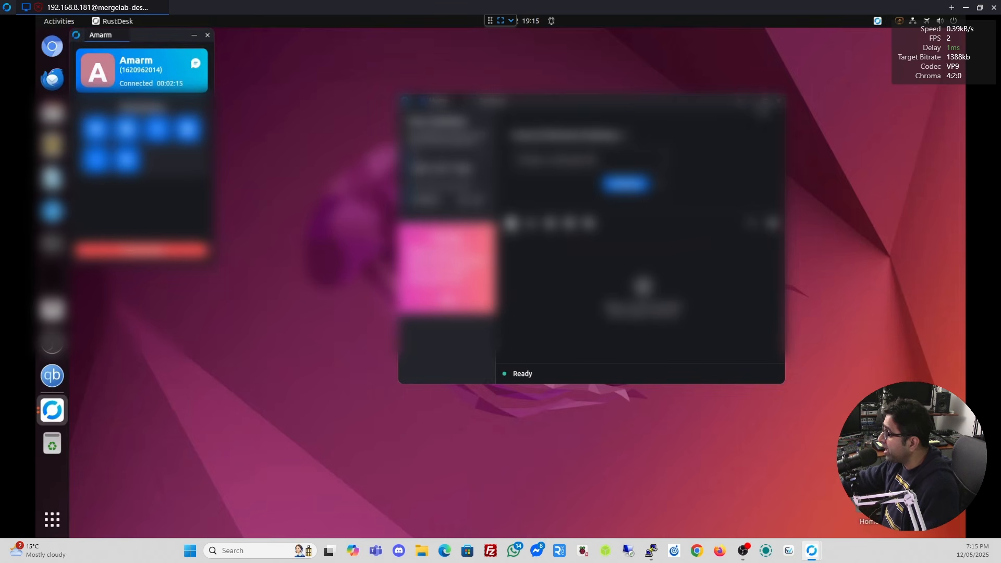
# Close the old session and reconnect to the Ubuntu machine using its ID and password.
pyautogui.click(775, 103)
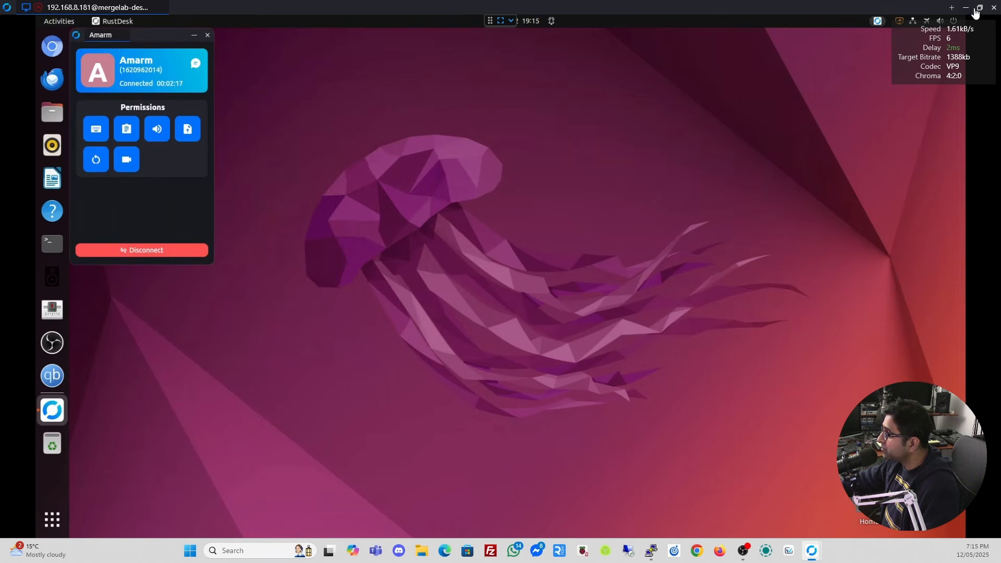
pyautogui.click(994, 8)
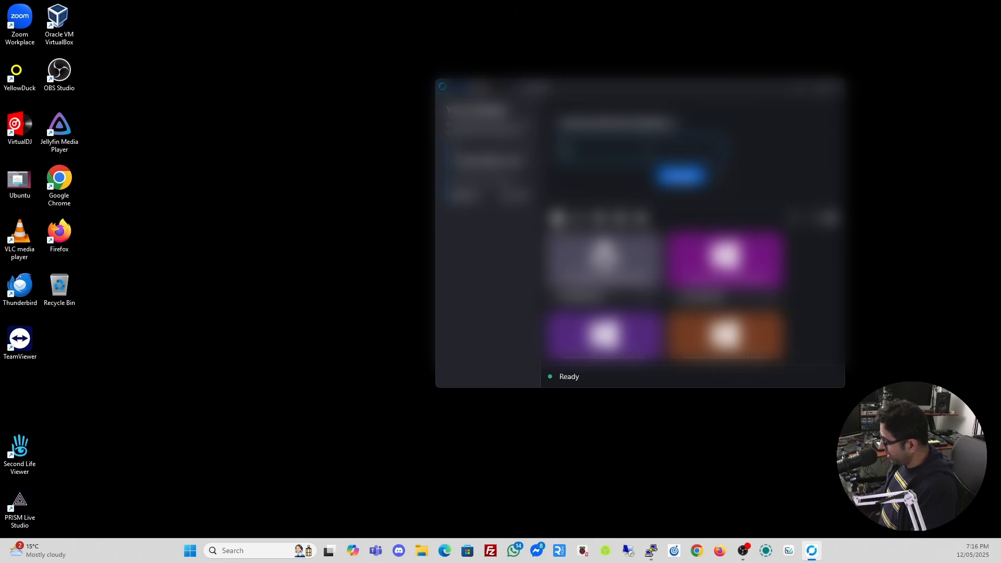
pyautogui.hotkey('ctrl', 'v')
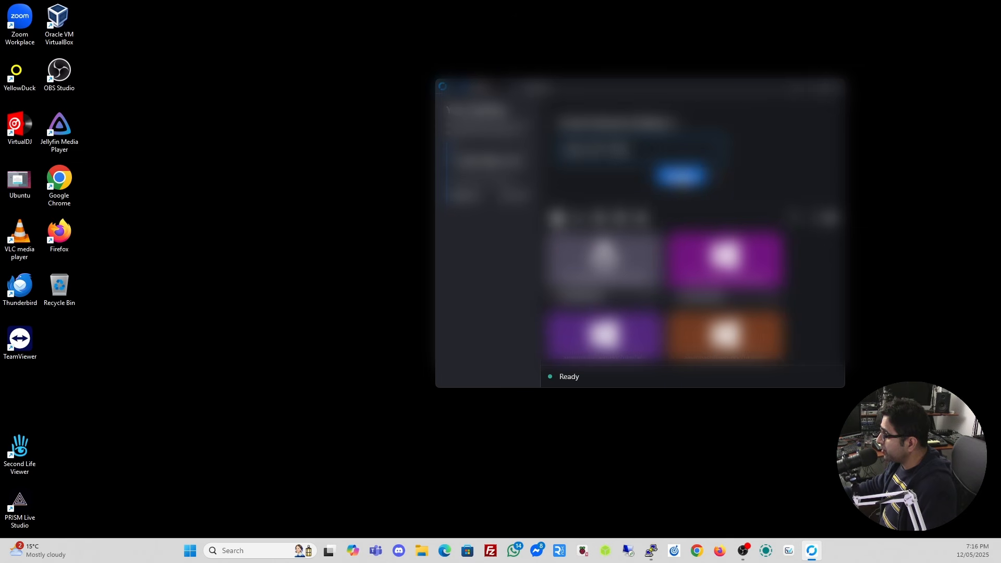
pyautogui.click(680, 176)
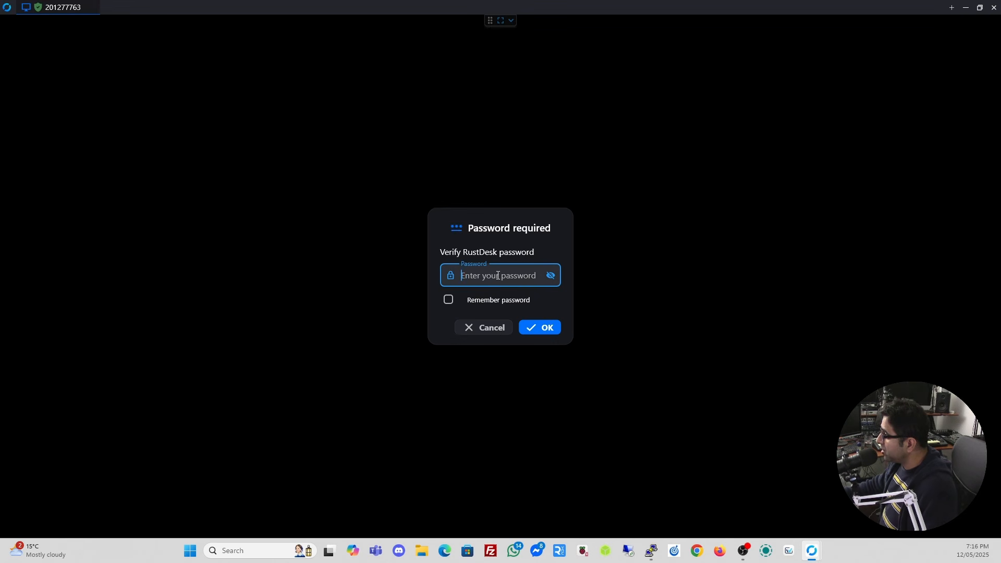
pyautogui.hotkey('ctrl', 'v')
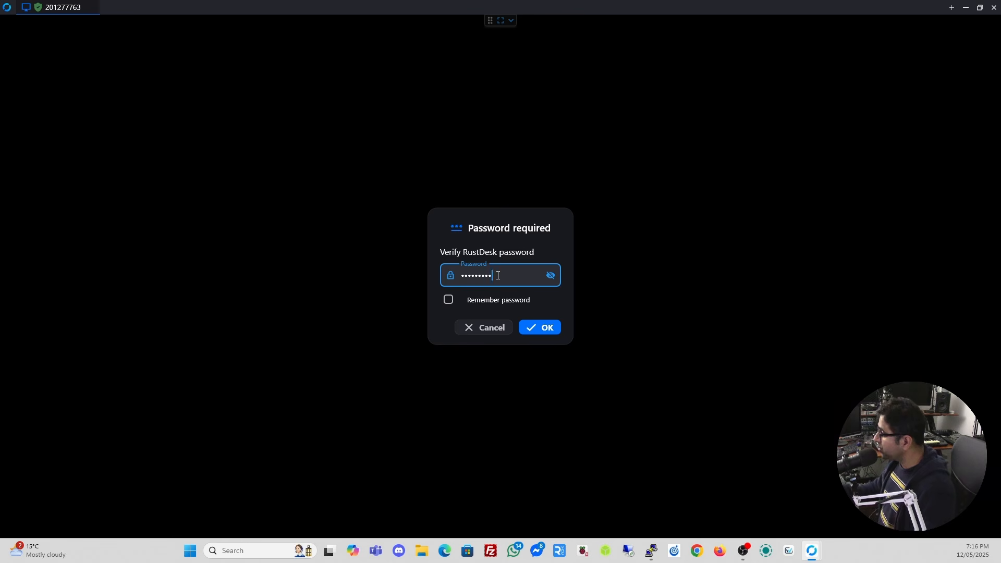
pyautogui.click(541, 327)
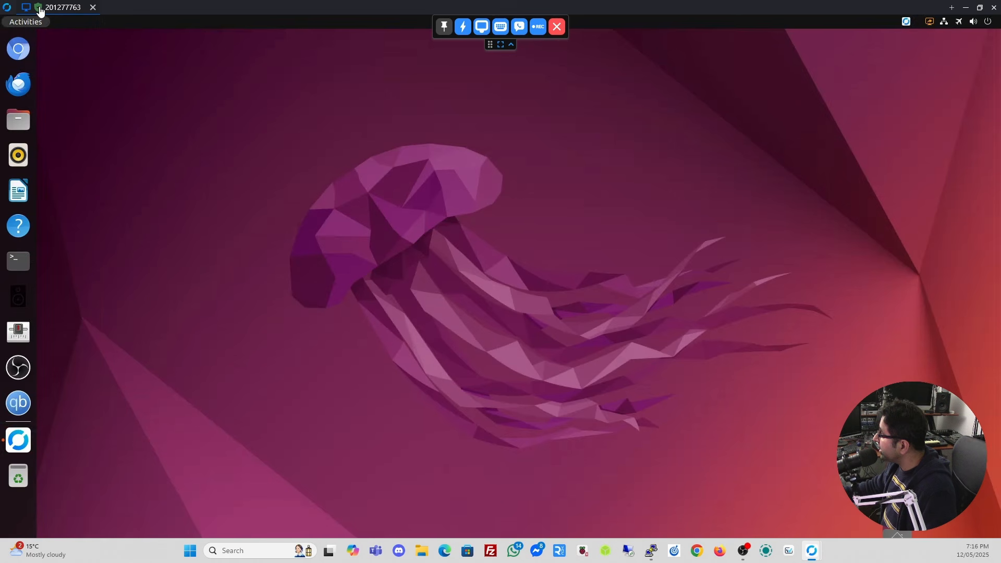
# Set the session's display scaling to Scale adaptive.
pyautogui.moveTo(40, 10)
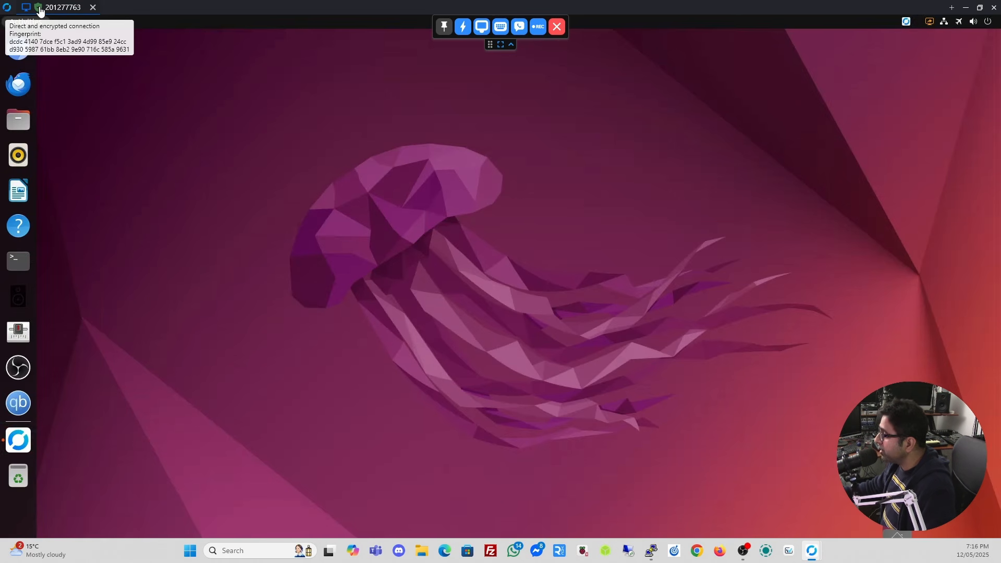
pyautogui.click(482, 27)
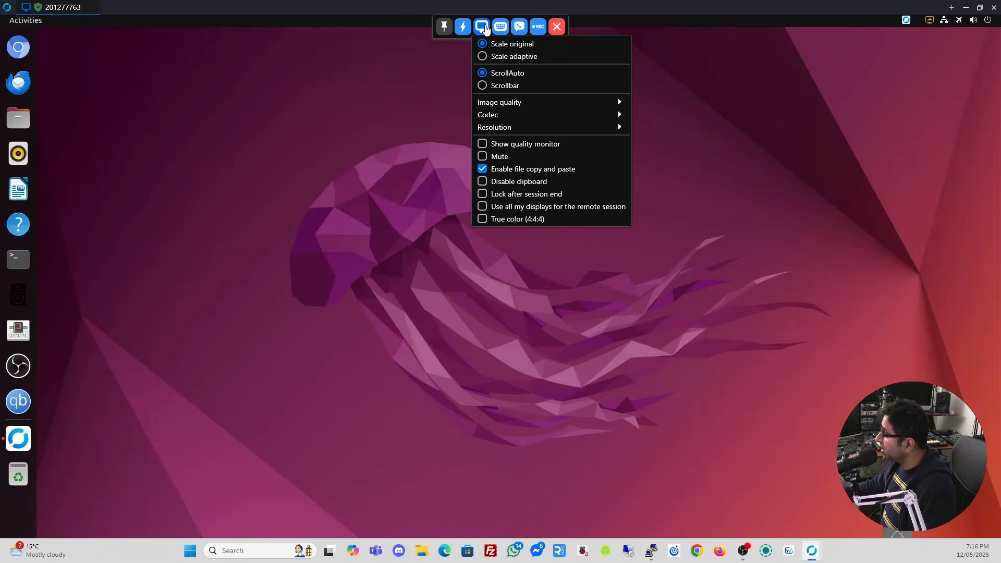
pyautogui.click(495, 56)
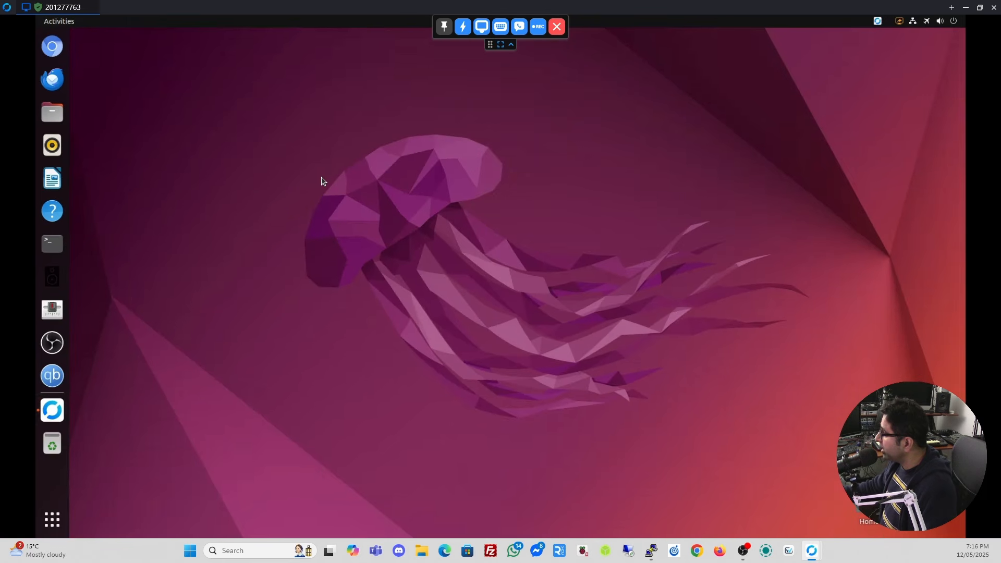